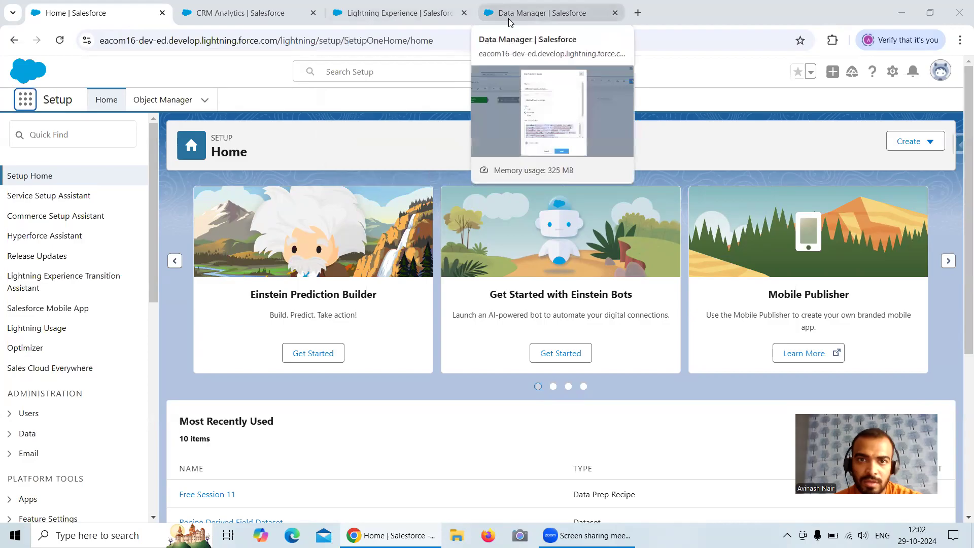
# Close the Derived Fields node without changes and open the Free Session 11 recipe from the recipes list
pyautogui.click(620, 96)
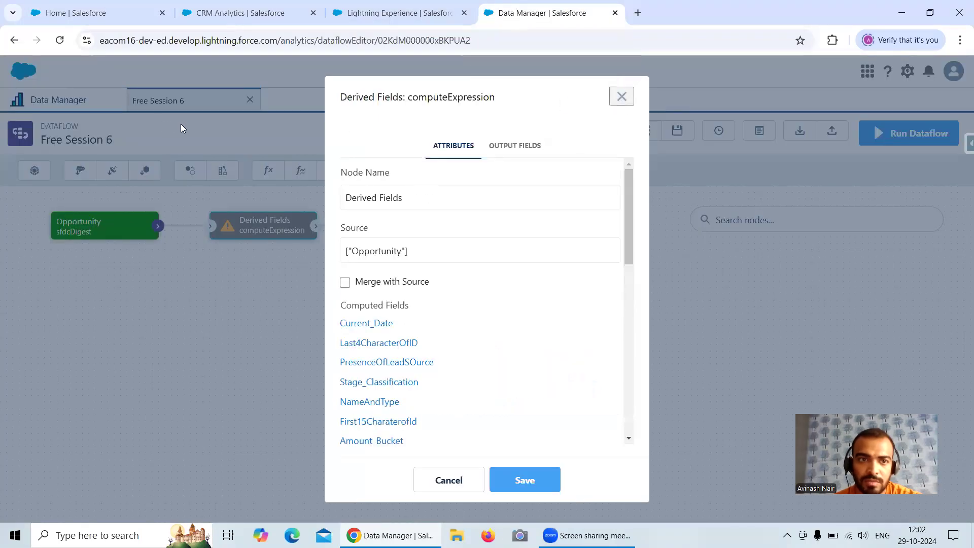
pyautogui.click(620, 102)
pyautogui.click(84, 107)
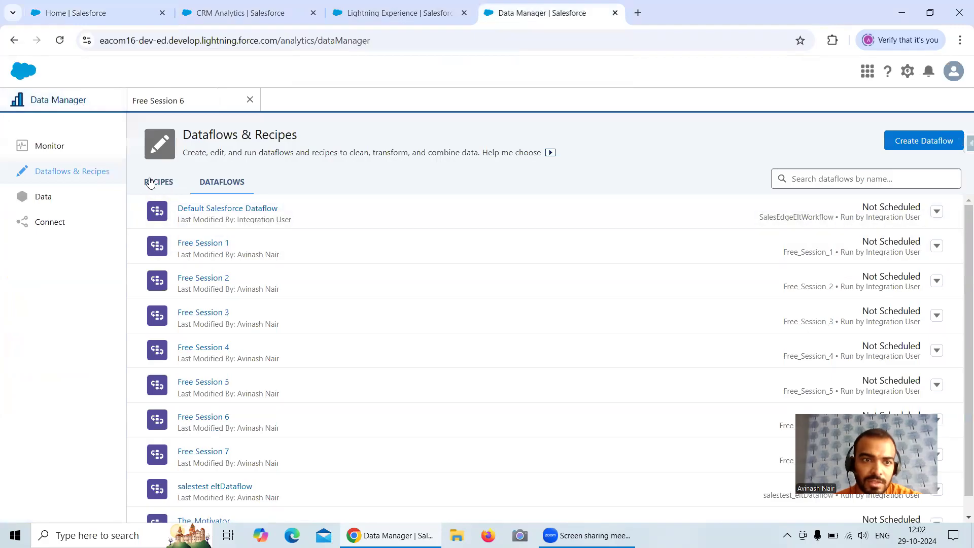
pyautogui.click(150, 184)
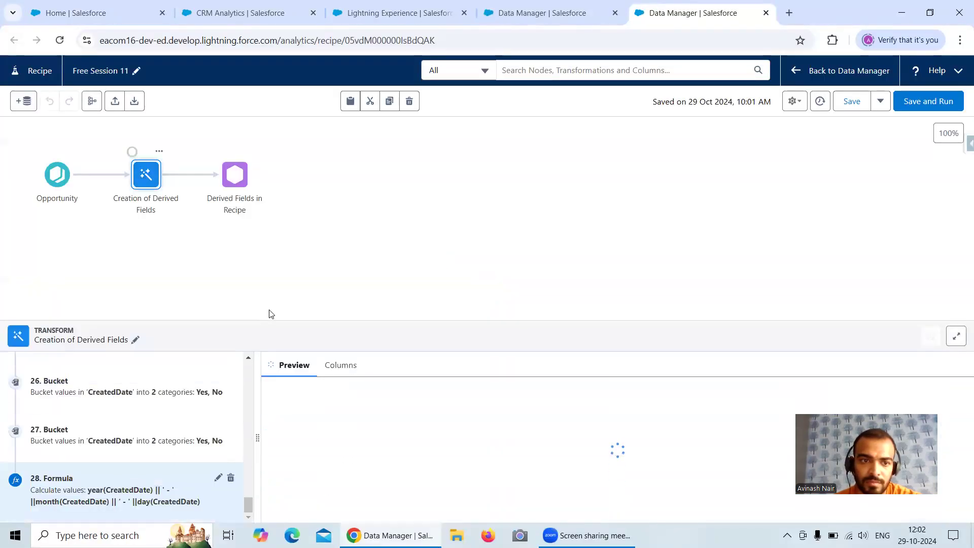
pyautogui.click(530, 18)
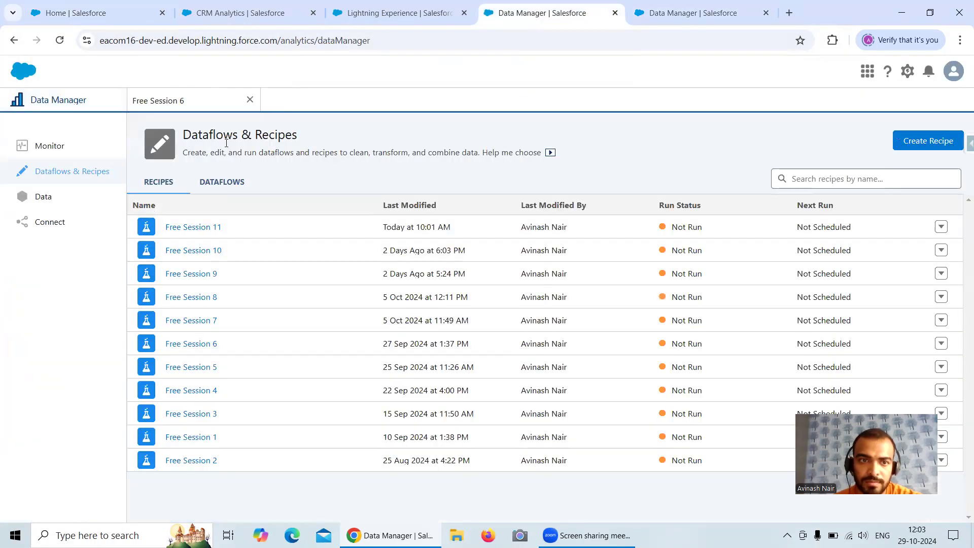
pyautogui.click(681, 15)
pyautogui.scroll(5, 160, 435)
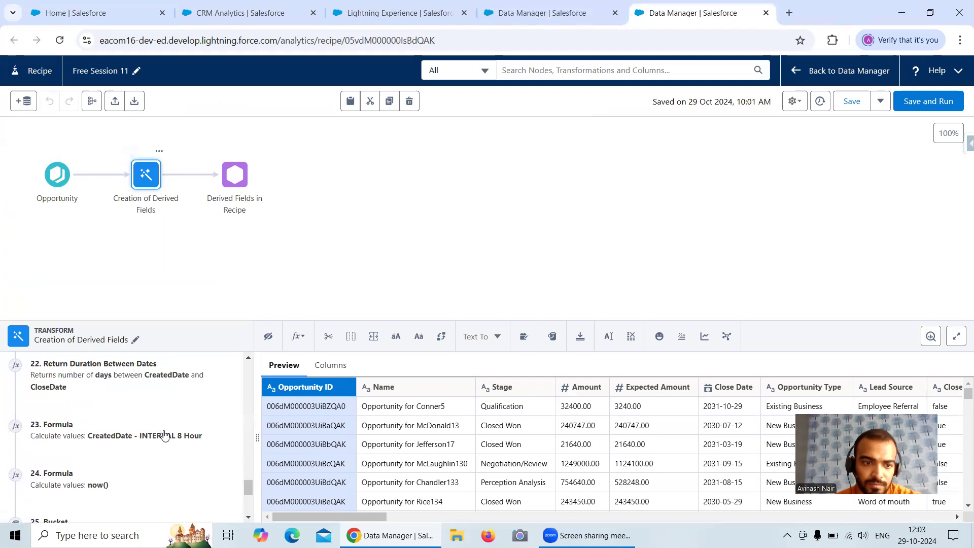
pyautogui.scroll(-5, 195, 450)
# Open the IsCloseDateDue computed field in the Derived Fields node of the Free Session 6 dataflow
pyautogui.click(548, 14)
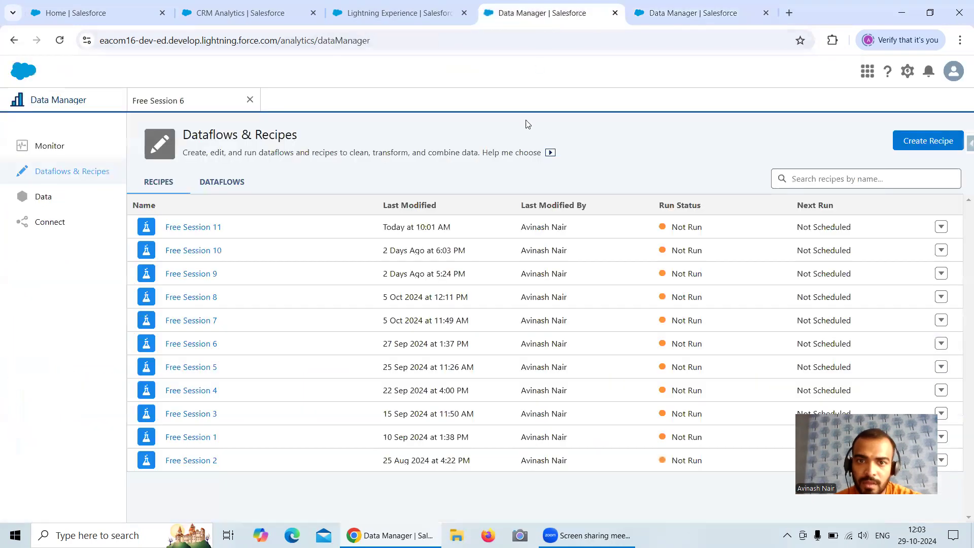
pyautogui.click(179, 100)
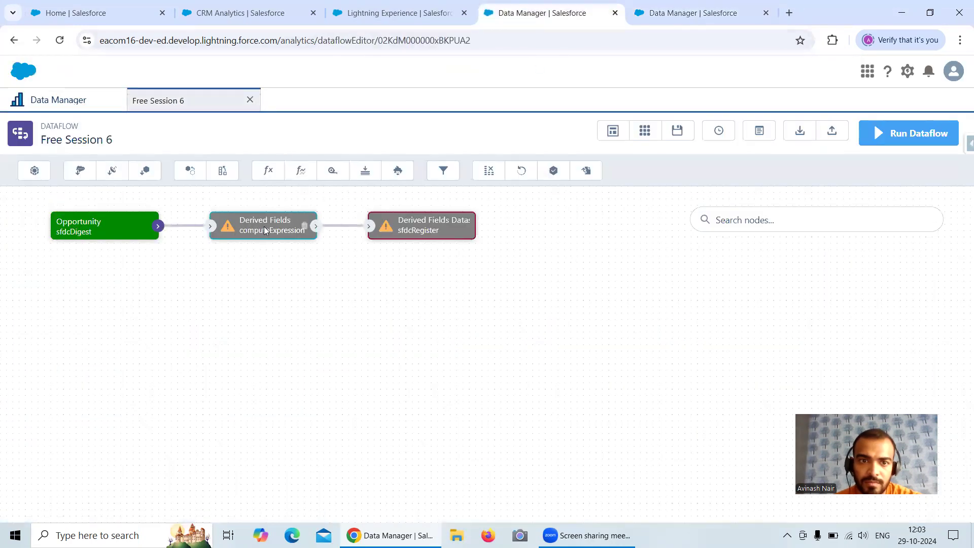
pyautogui.click(303, 225)
pyautogui.scroll(-10, 509, 344)
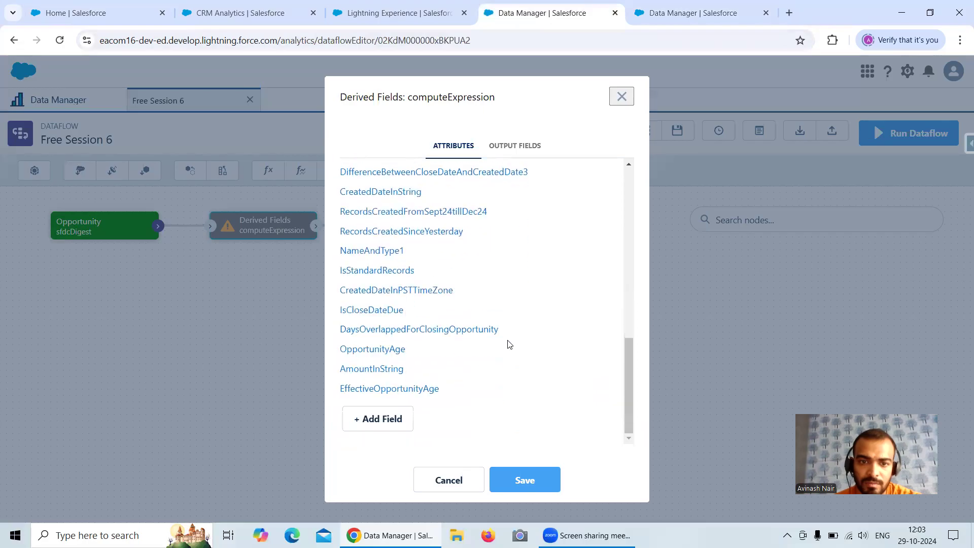
pyautogui.click(384, 311)
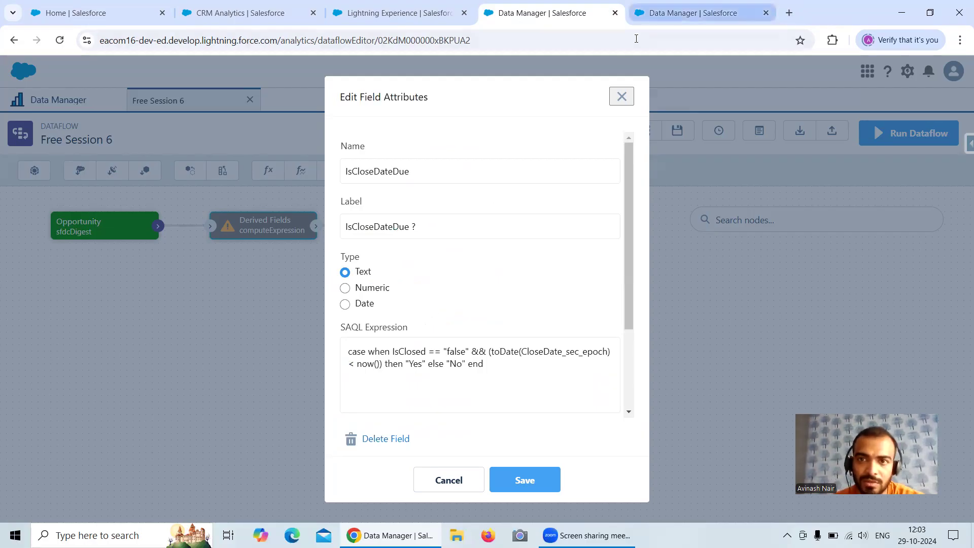
# Start a custom formula in the Creation of Derived Fields transform of the Free Session 11 recipe
pyautogui.click(693, 12)
pyautogui.click(292, 336)
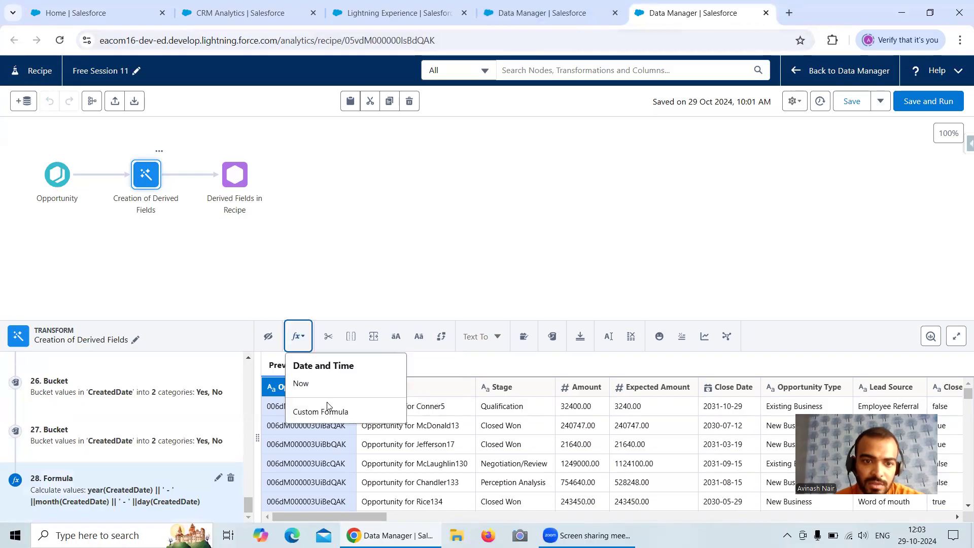
pyautogui.click(326, 411)
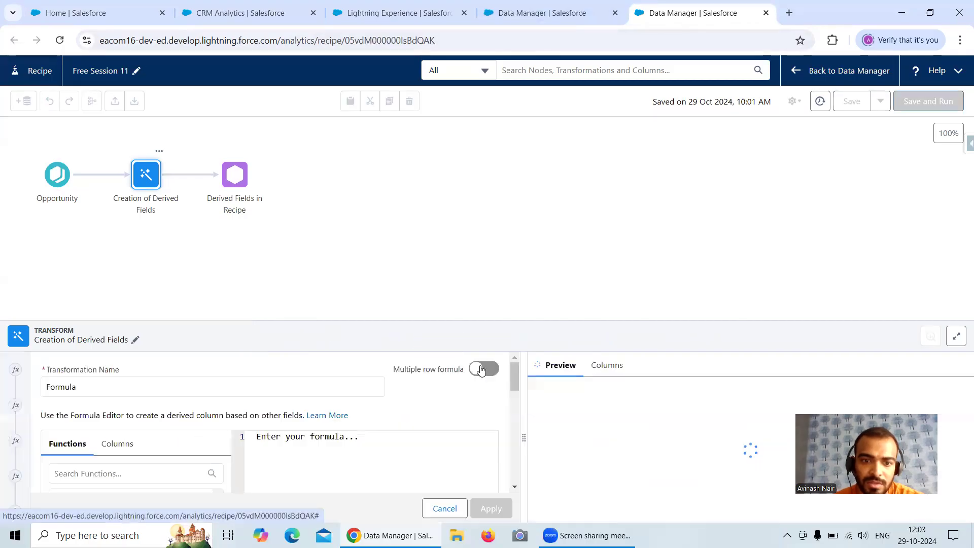
# Copy the dataflow field's label "IsCloseDateDue ?" and use it as the column label of the recipe's new formula
pyautogui.click(569, 18)
pyautogui.moveTo(423, 227); pyautogui.dragTo(336, 228)
pyautogui.hotkey('ctrl', 'c')
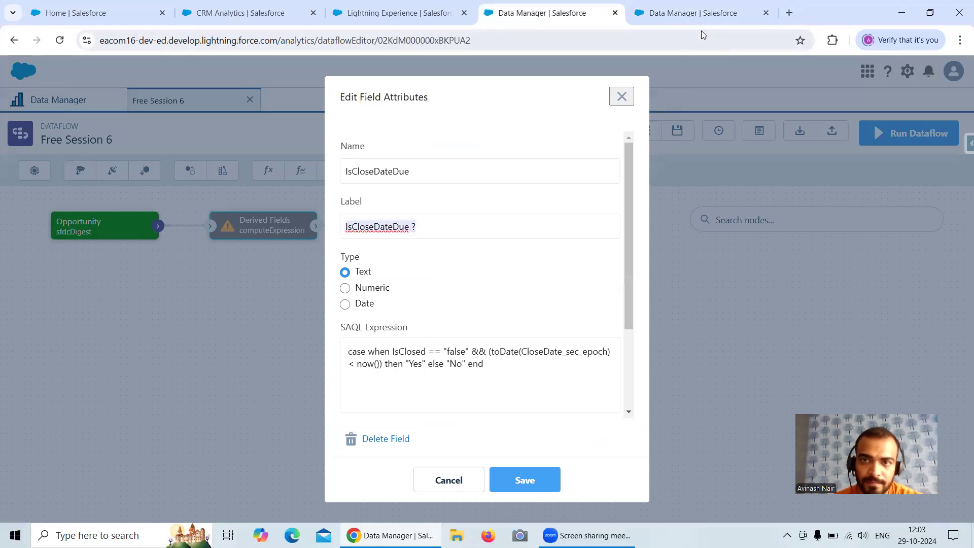
pyautogui.click(703, 13)
pyautogui.moveTo(513, 409); pyautogui.dragTo(515, 466)
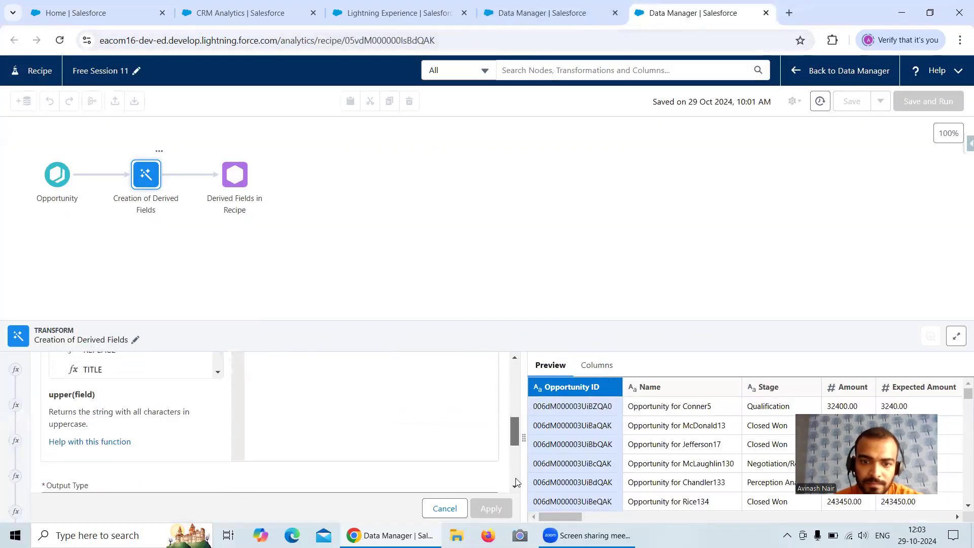
pyautogui.moveTo(340, 465); pyautogui.dragTo(245, 465)
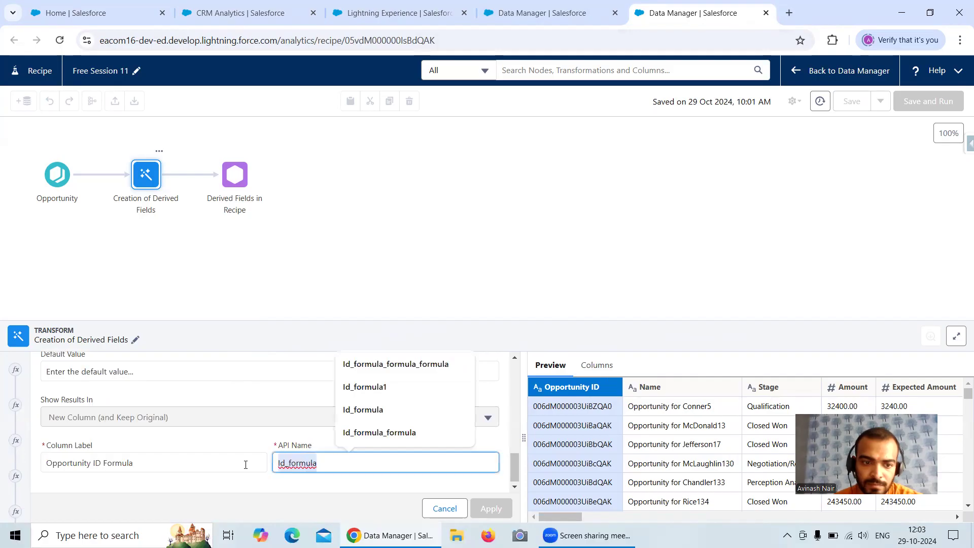
pyautogui.moveTo(158, 467); pyautogui.dragTo(7, 470)
pyautogui.hotkey('ctrl', 'v')
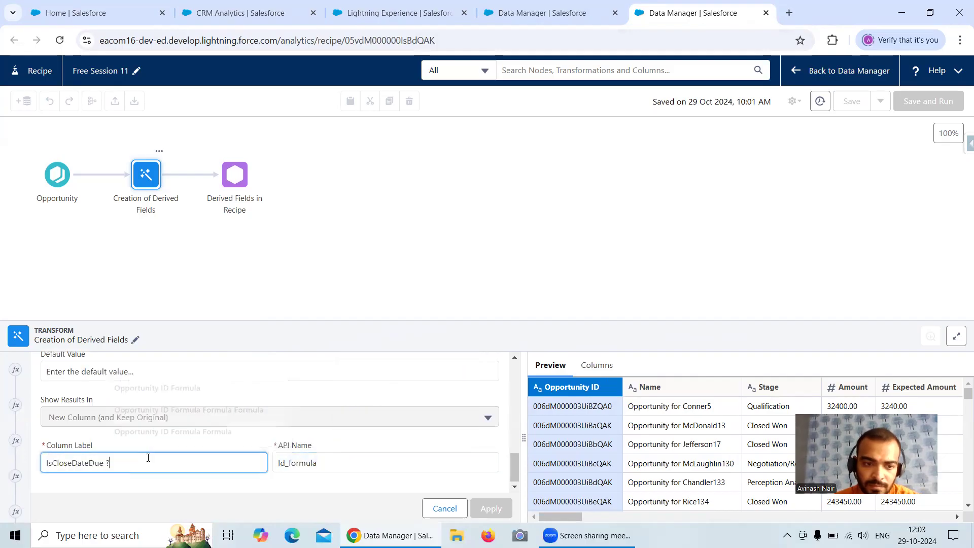
# Set the new formula's API name to IsCloseDateDue
pyautogui.moveTo(329, 459); pyautogui.dragTo(261, 463)
pyautogui.hotkey('ctrl', 'v')
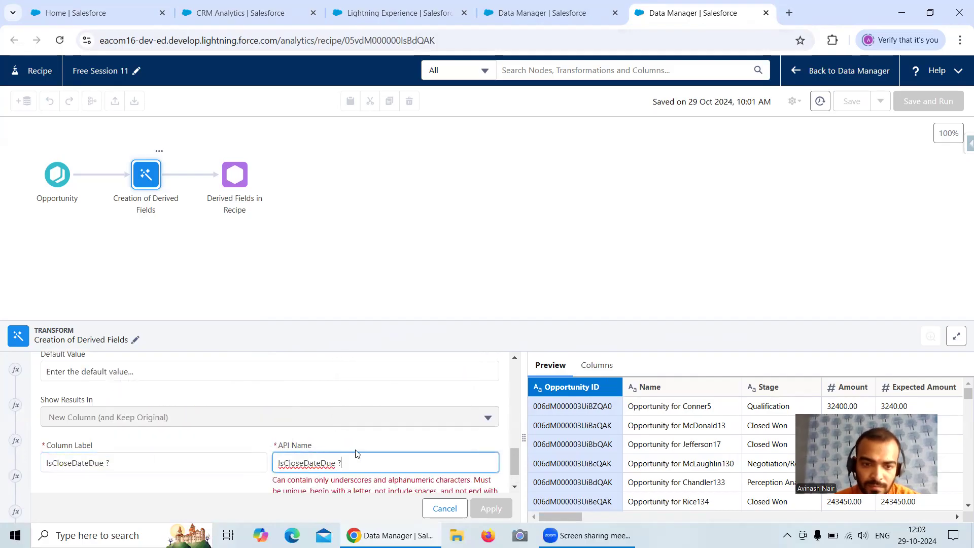
pyautogui.press('BackSpace')
pyautogui.press('BackSpace')
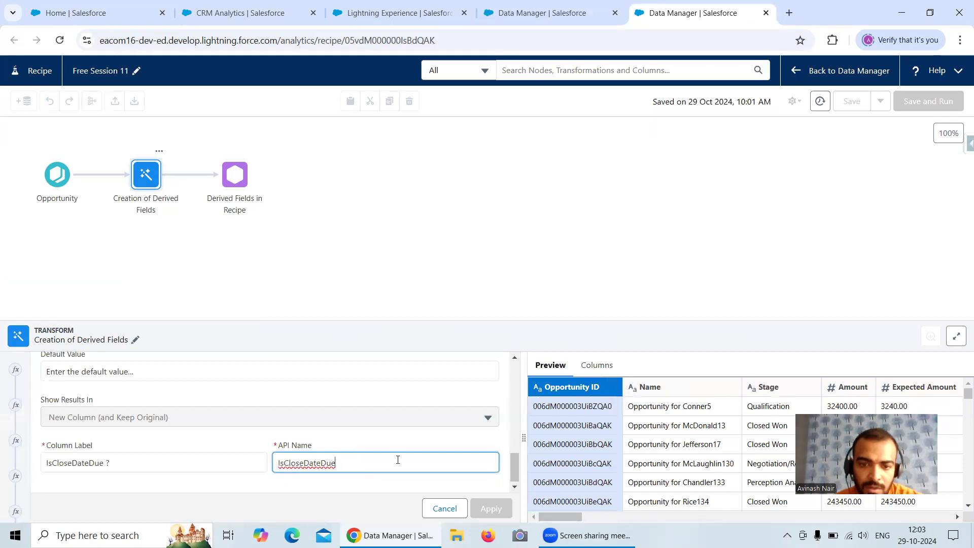
# Copy the complete SAQL expression of the IsCloseDateDue field from the Free Session 6 dataflow
pyautogui.scroll(6, 398, 459)
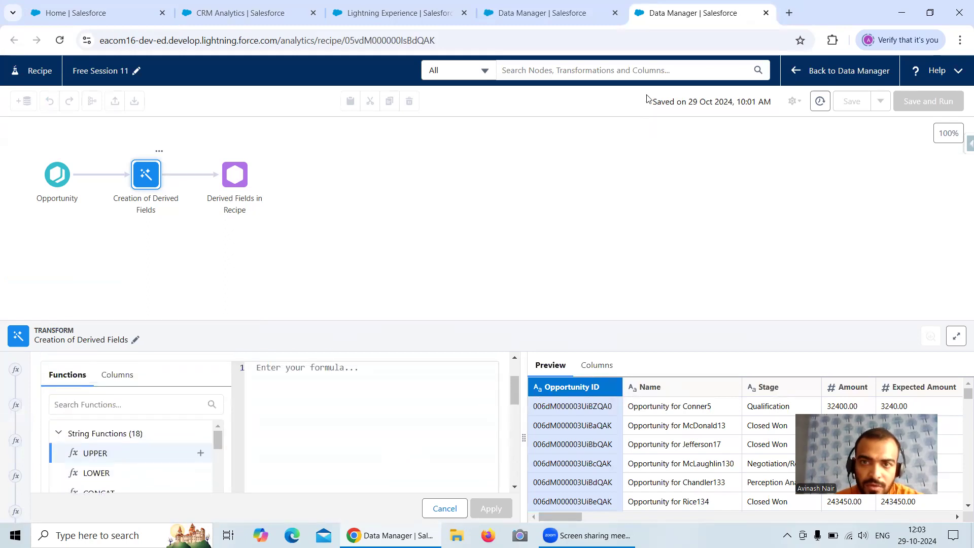
pyautogui.click(536, 23)
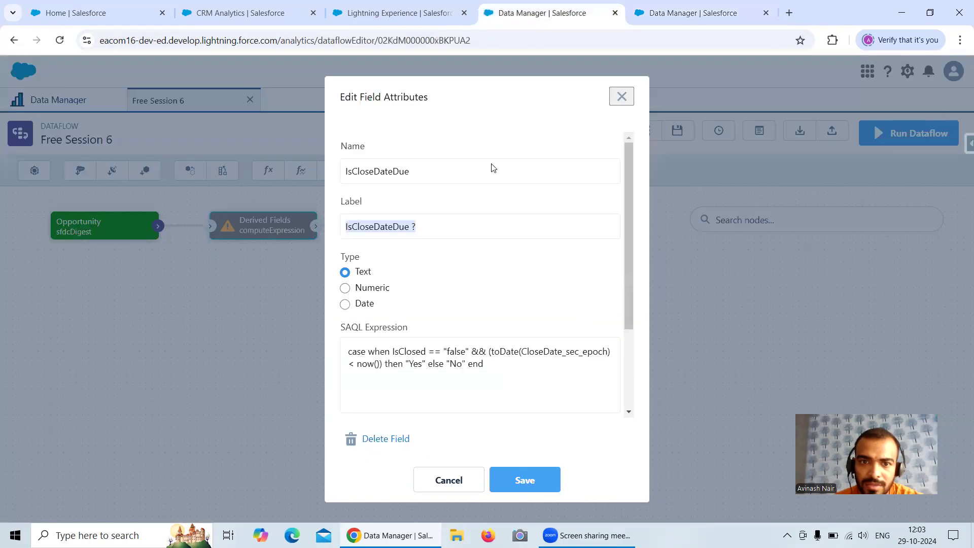
pyautogui.moveTo(496, 362); pyautogui.dragTo(329, 350)
pyautogui.hotkey('ctrl', 'c')
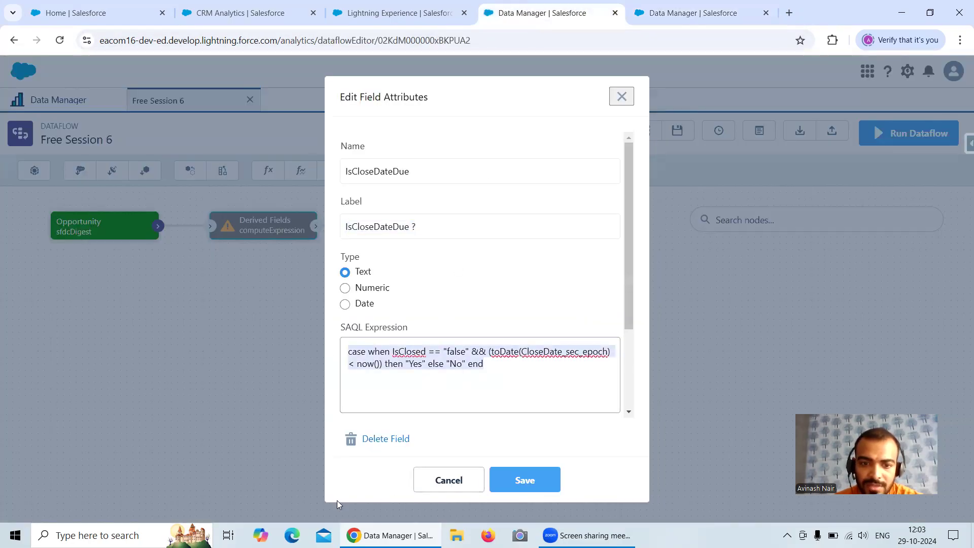
# Switch to Notepad++ and paste the copied expression below the last case statement in new 13, leaving a blank line between
pyautogui.click(121, 535)
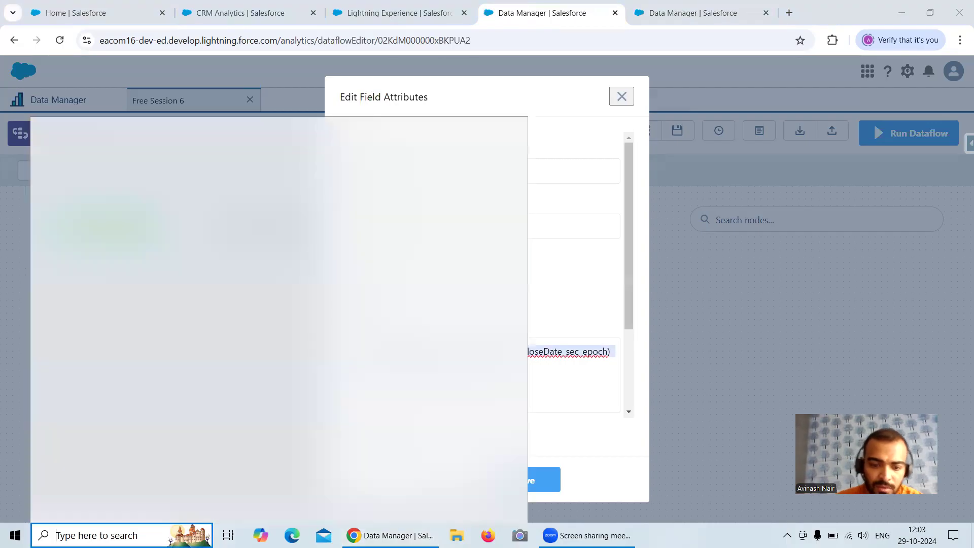
pyautogui.write('te')
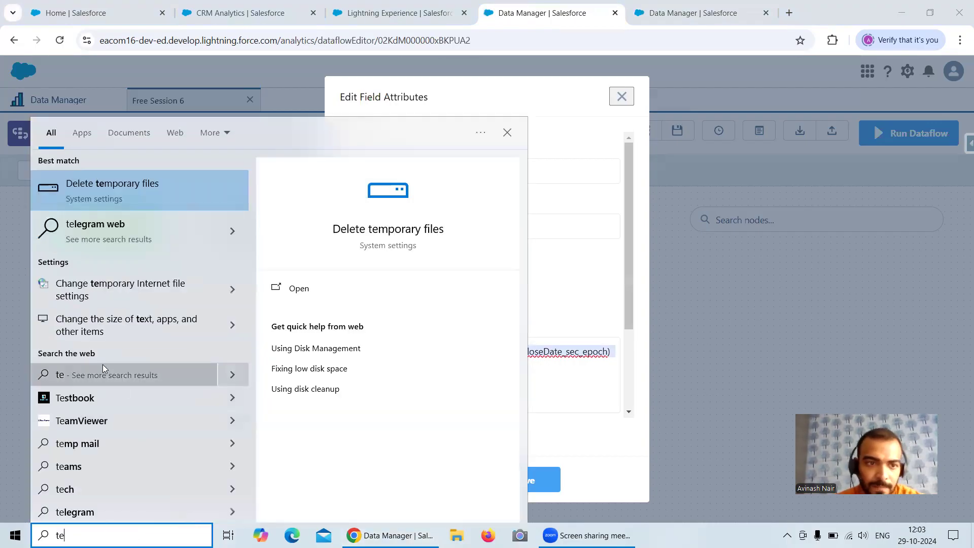
pyautogui.press('BackSpace')
pyautogui.press('BackSpace')
pyautogui.write('note')
pyautogui.click(136, 190)
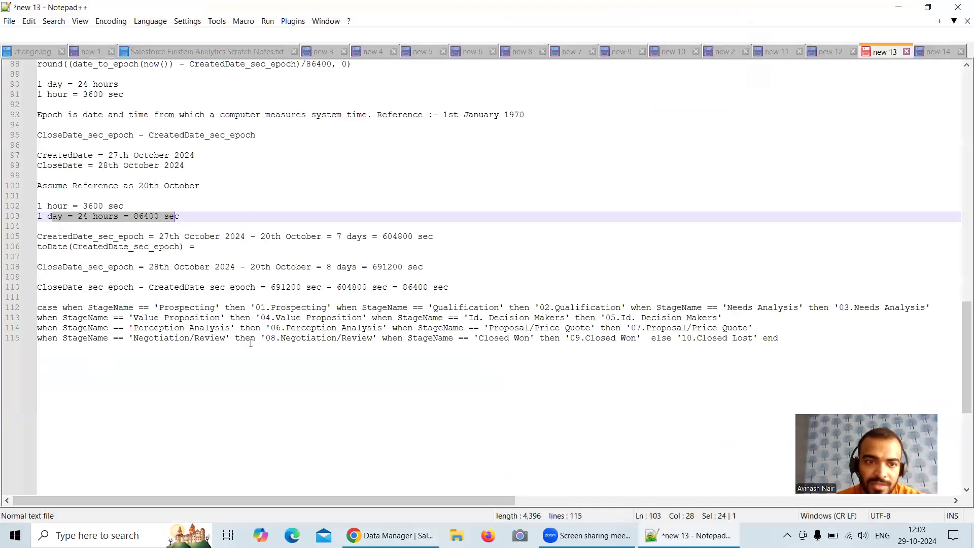
pyautogui.click(812, 337)
pyautogui.press('Return')
pyautogui.press('Return')
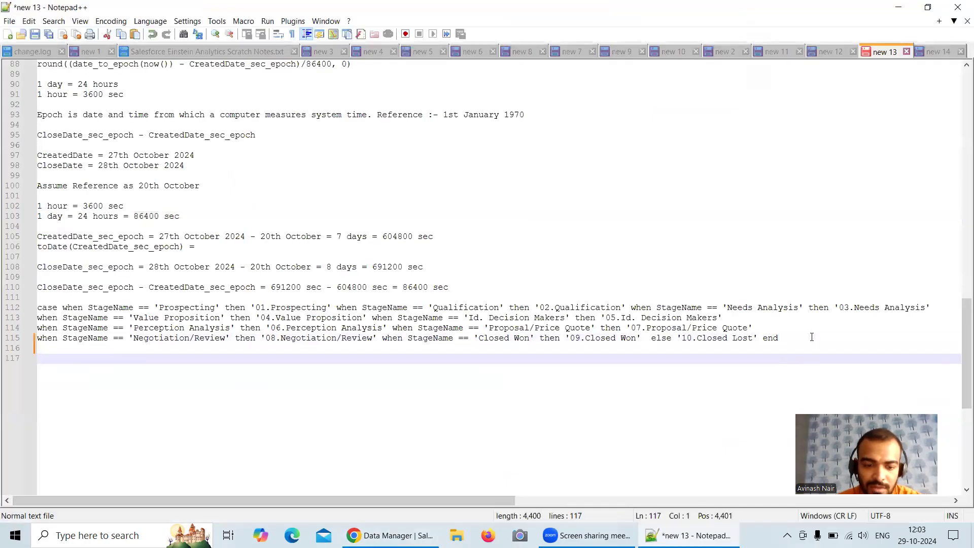
pyautogui.hotkey('ctrl', 'v')
# Rewrite the pasted expression's first condition as IsClosed = 'false' and replace the && operator with and
pyautogui.doubleClick(146, 359)
pyautogui.press('BackSpace')
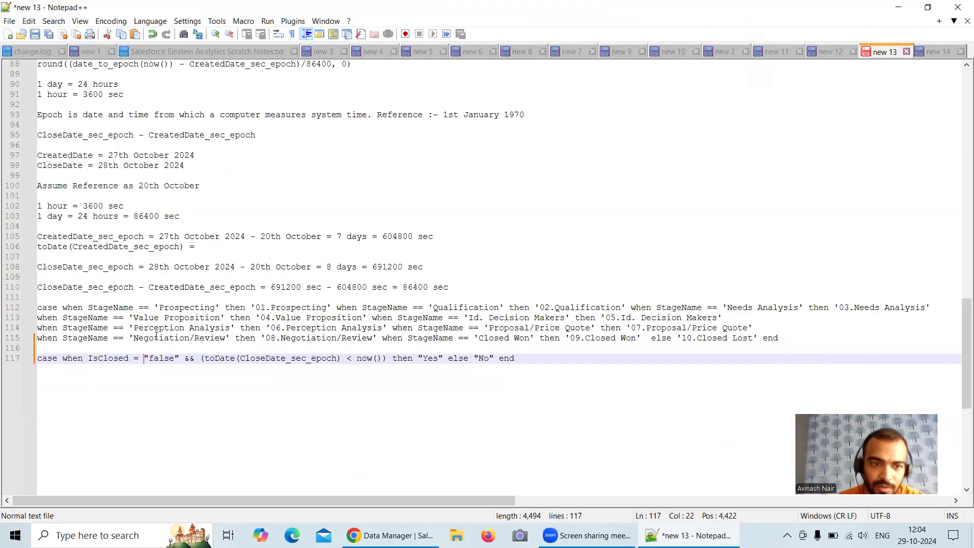
pyautogui.press('BackSpace')
pyautogui.write("'")
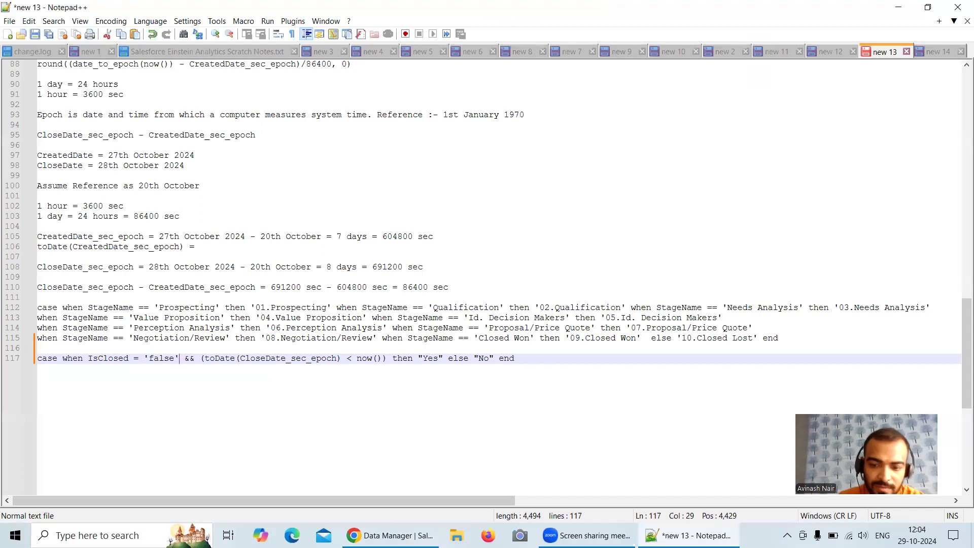
pyautogui.press('BackSpace')
pyautogui.press('BackSpace')
pyautogui.write('and')
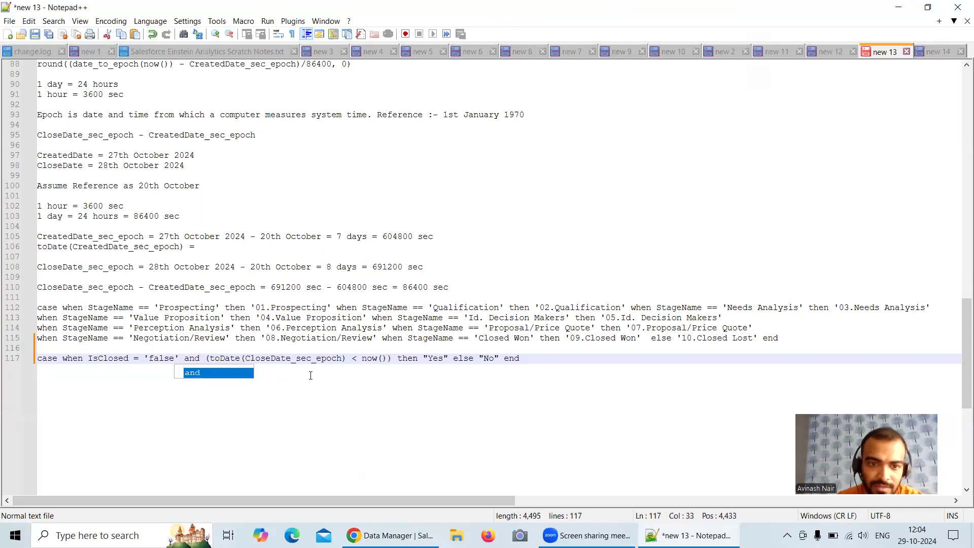
# Replace the double quotes around Yes and No in the expression with single quotes
pyautogui.click(449, 357)
pyautogui.press('BackSpace')
pyautogui.write("'")
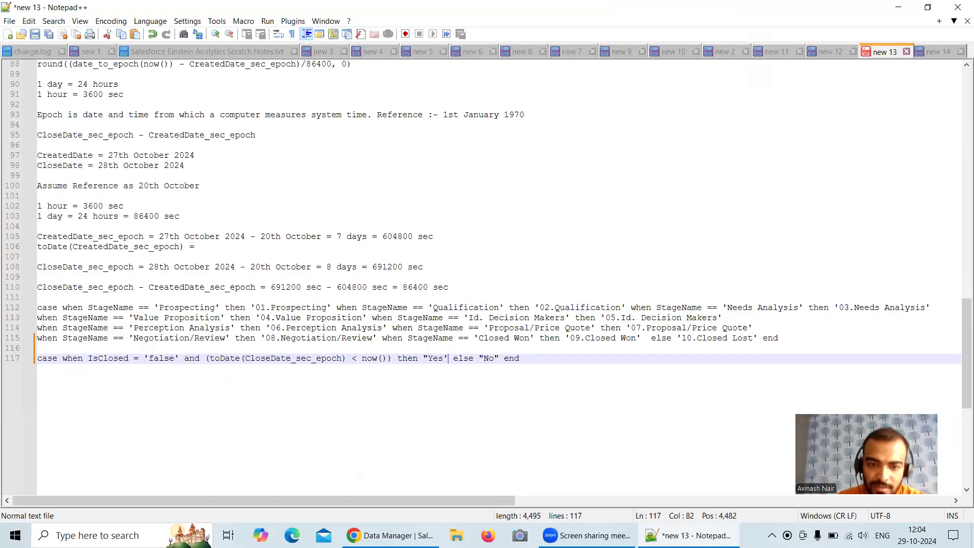
pyautogui.click(428, 358)
pyautogui.press('BackSpace')
pyautogui.write("'")
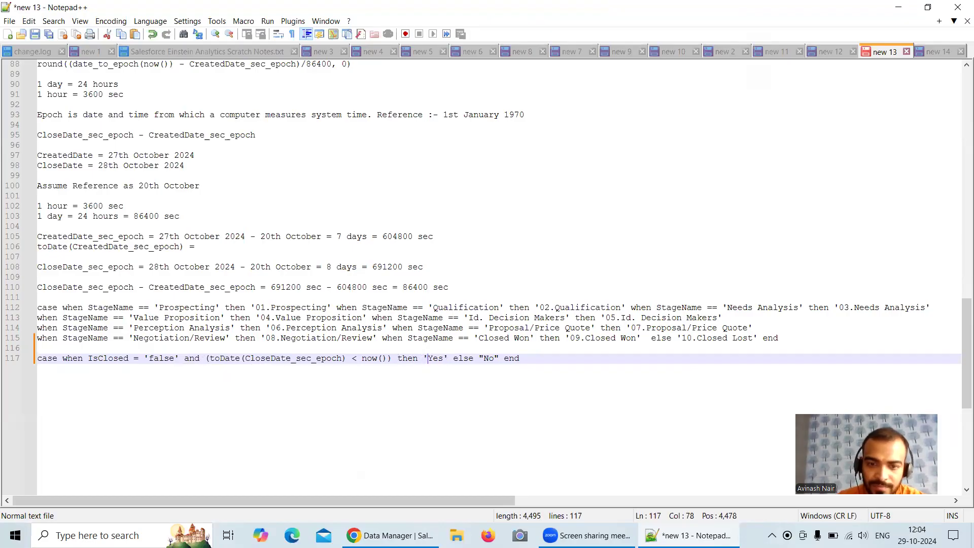
pyautogui.click(486, 357)
pyautogui.press('BackSpace')
pyautogui.write("'")
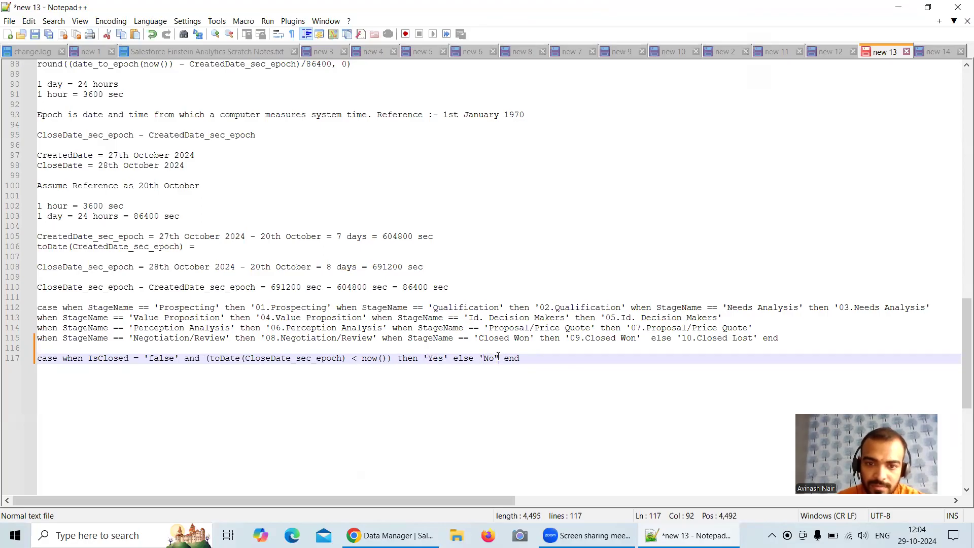
pyautogui.press('BackSpace')
pyautogui.write("'")
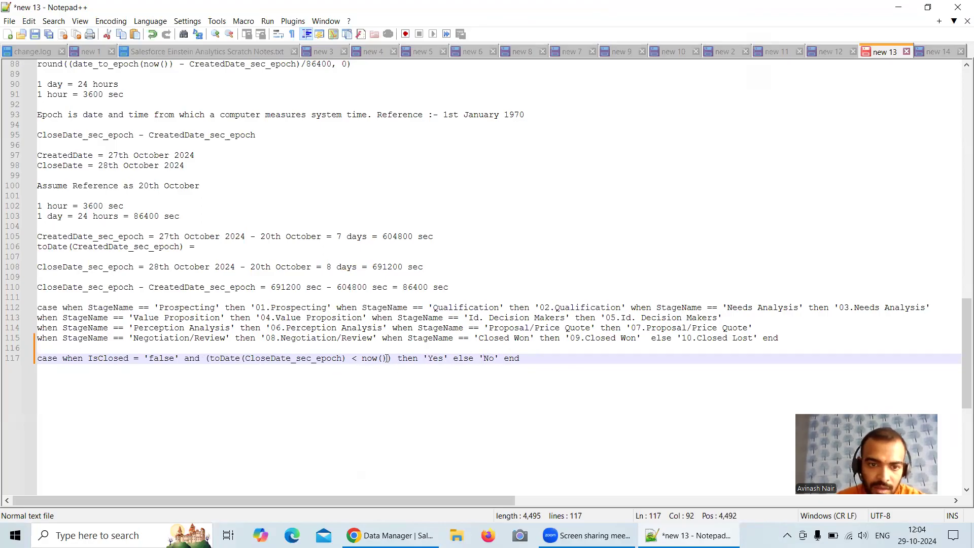
# Remove the parenthesised toDate(CloseDate_sec_epoch) < now() comparison from the expression, including its brackets
pyautogui.moveTo(390, 358); pyautogui.dragTo(213, 360)
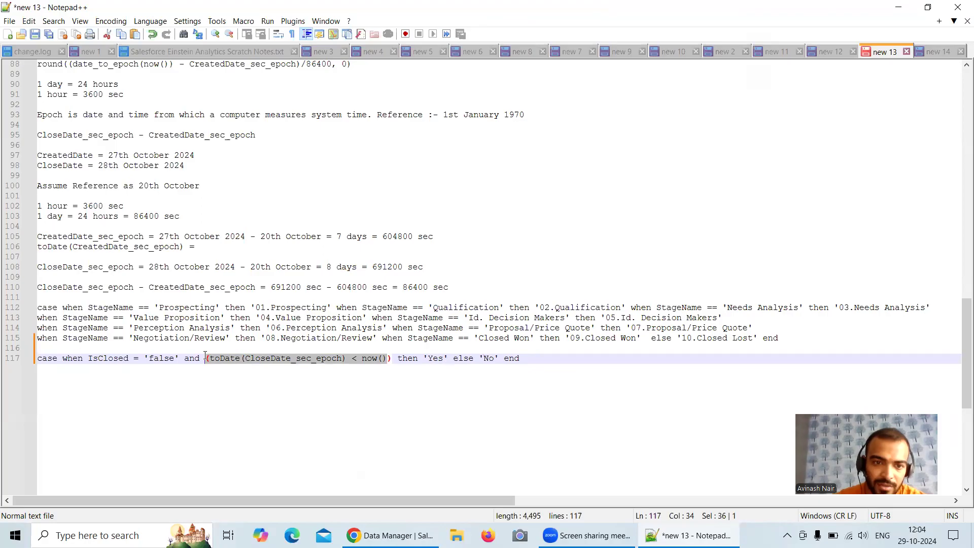
pyautogui.press('Delete')
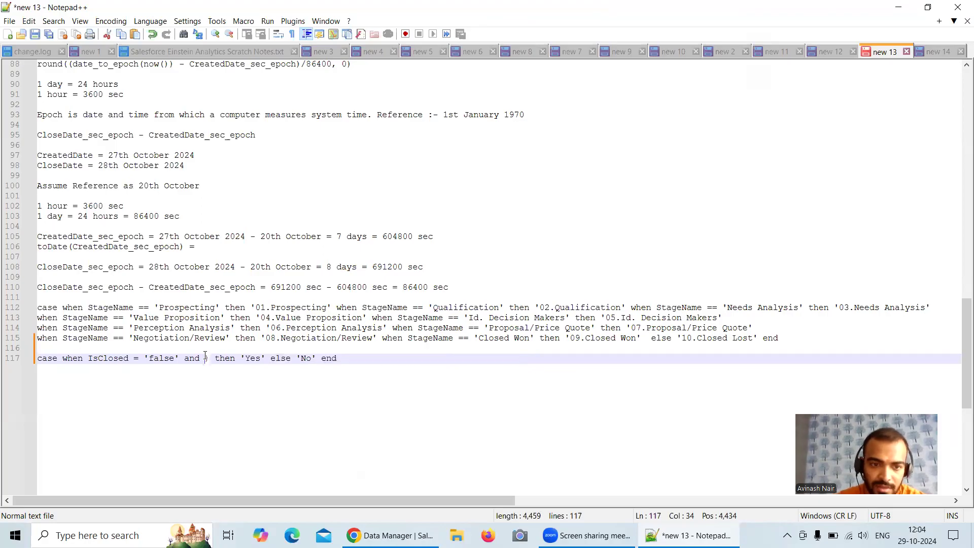
pyautogui.press('BackSpace')
# Copy the entire edited case expression and switch back to Chrome
pyautogui.moveTo(336, 359); pyautogui.dragTo(28, 361)
pyautogui.hotkey('ctrl', 'c')
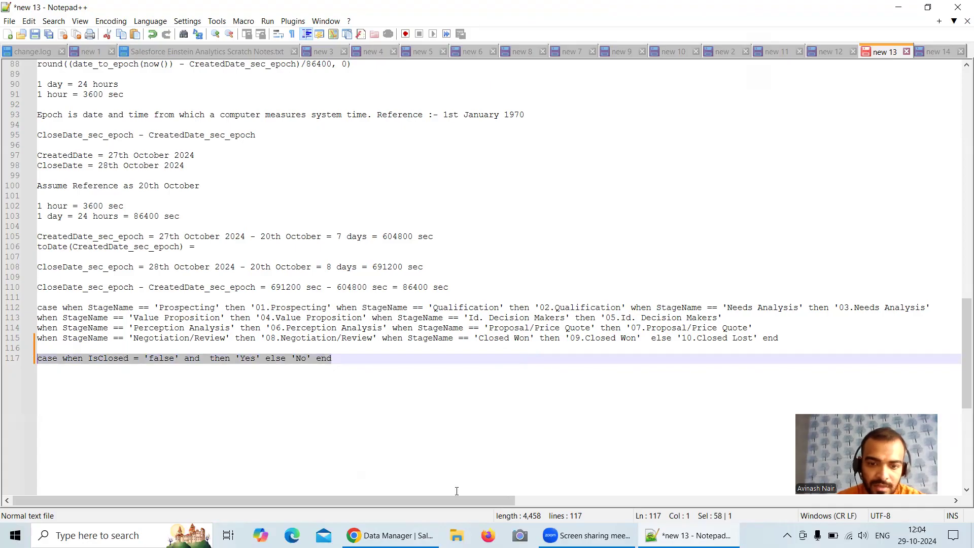
pyautogui.click(390, 536)
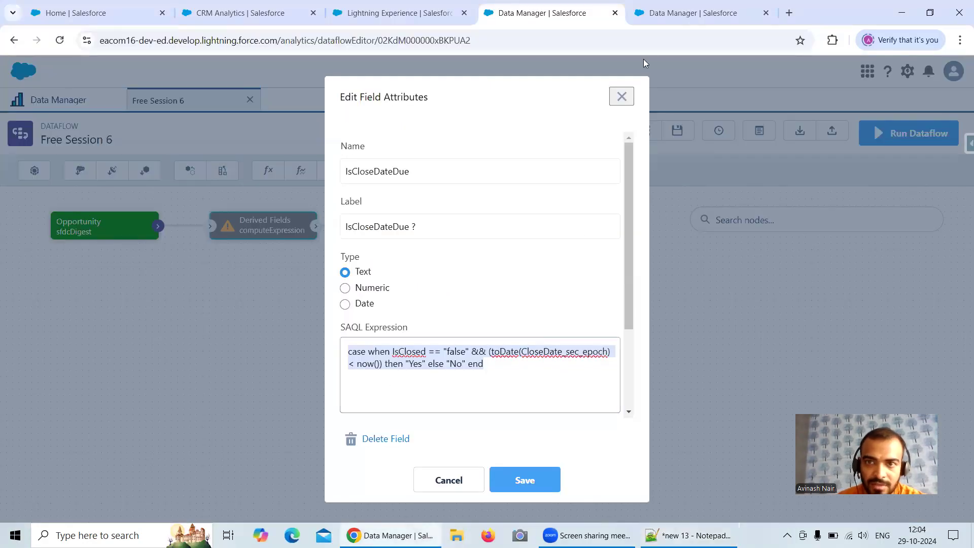
# Paste the edited case expression into the Free Session 11 recipe's formula editor and begin the condition after and with Close
pyautogui.click(655, 14)
pyautogui.click(323, 371)
pyautogui.hotkey('ctrl', 'v')
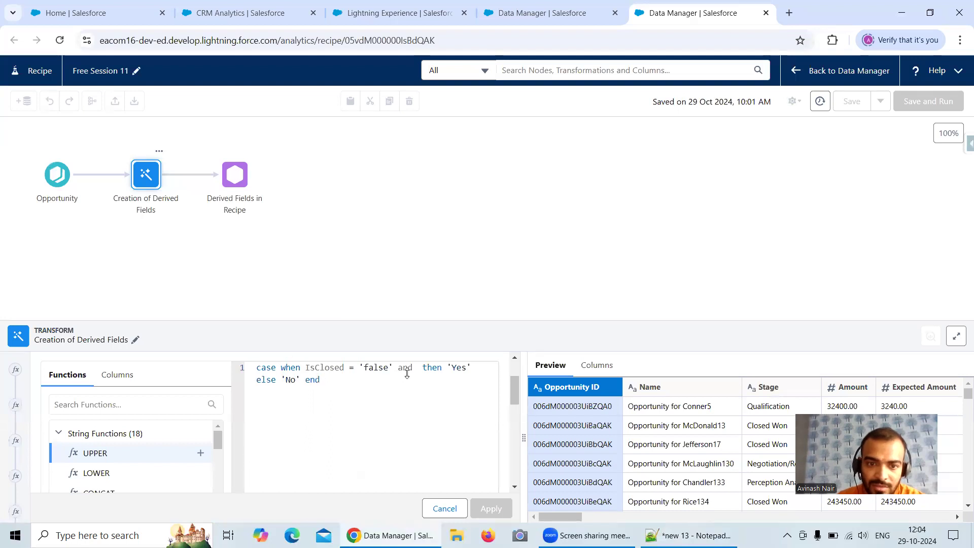
pyautogui.write('Closed')
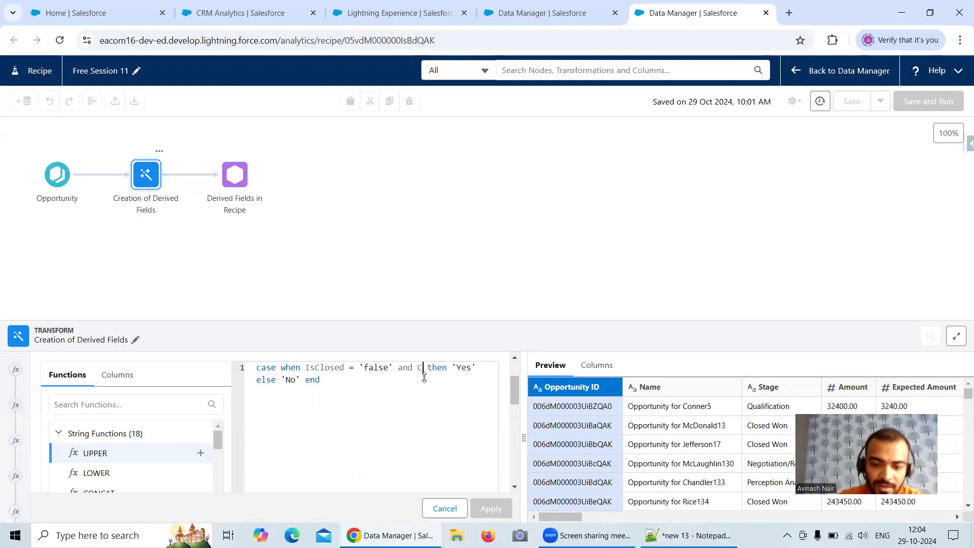
pyautogui.click(561, 19)
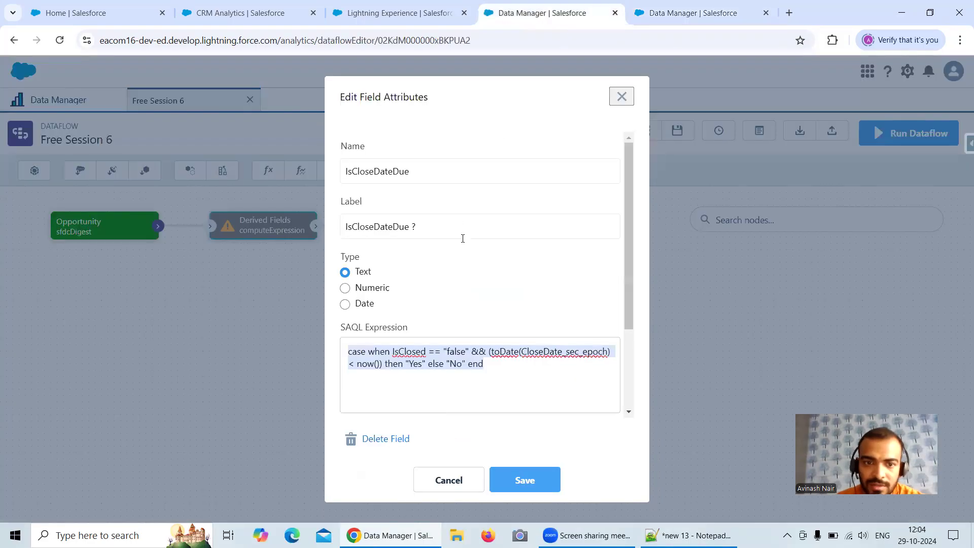
pyautogui.click(697, 20)
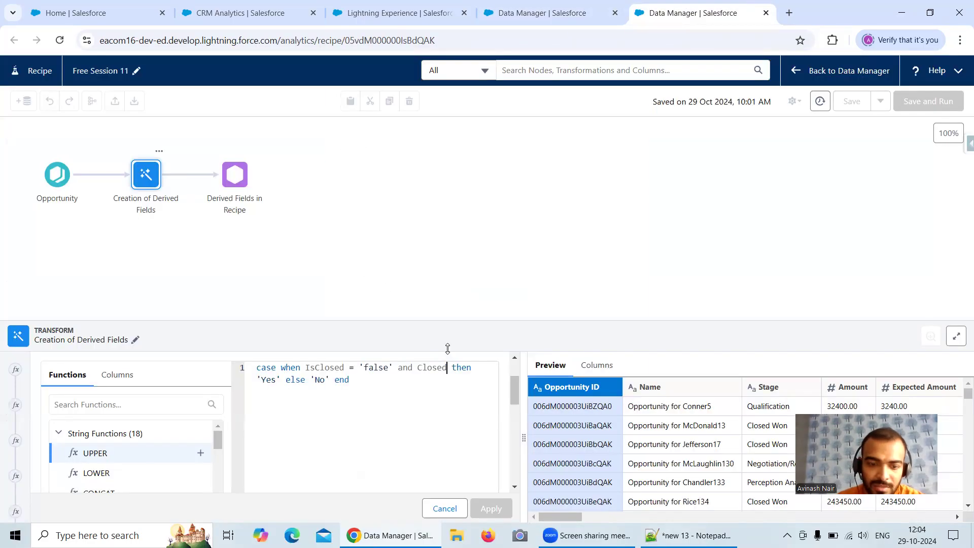
pyautogui.click(504, 390)
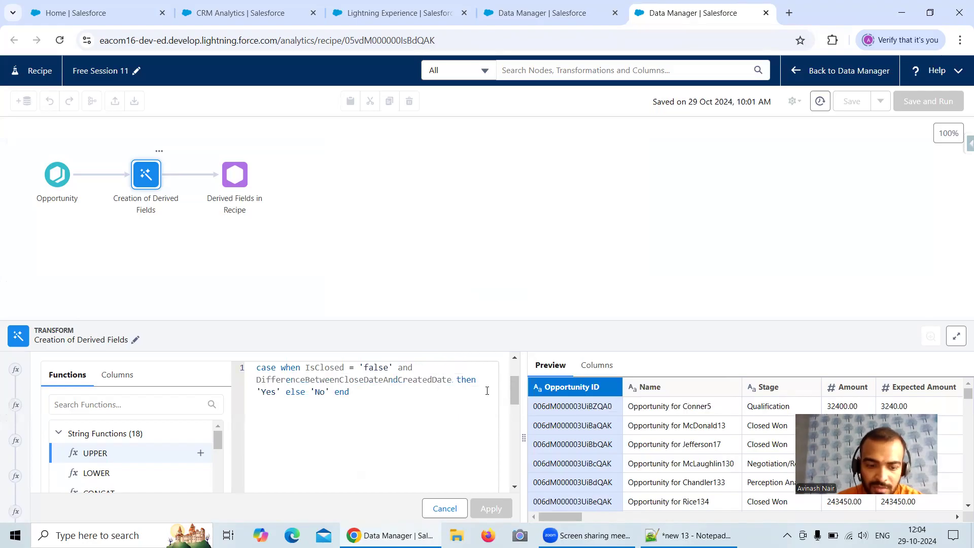
pyautogui.hotkey('ctrl', 'z')
pyautogui.press('BackSpace')
pyautogui.press('BackSpace')
pyautogui.press('BackSpace')
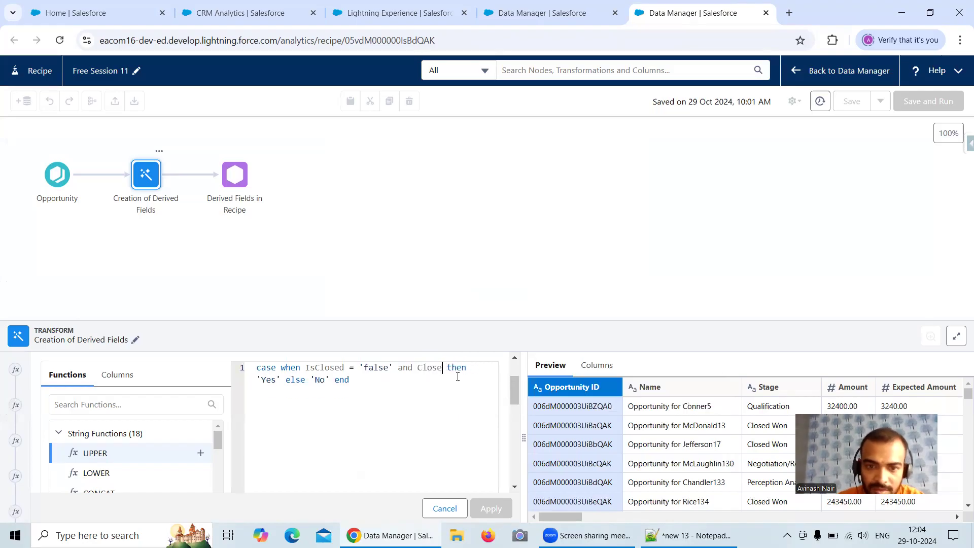
# Complete the formula's second condition as CloseDate < now(), using the suggested Close Date column
pyautogui.write('eD')
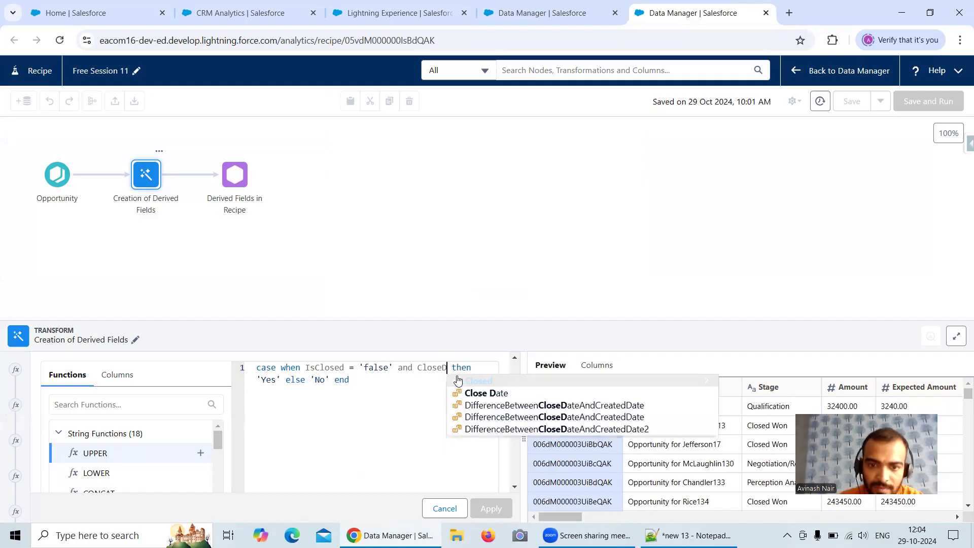
pyautogui.click(493, 393)
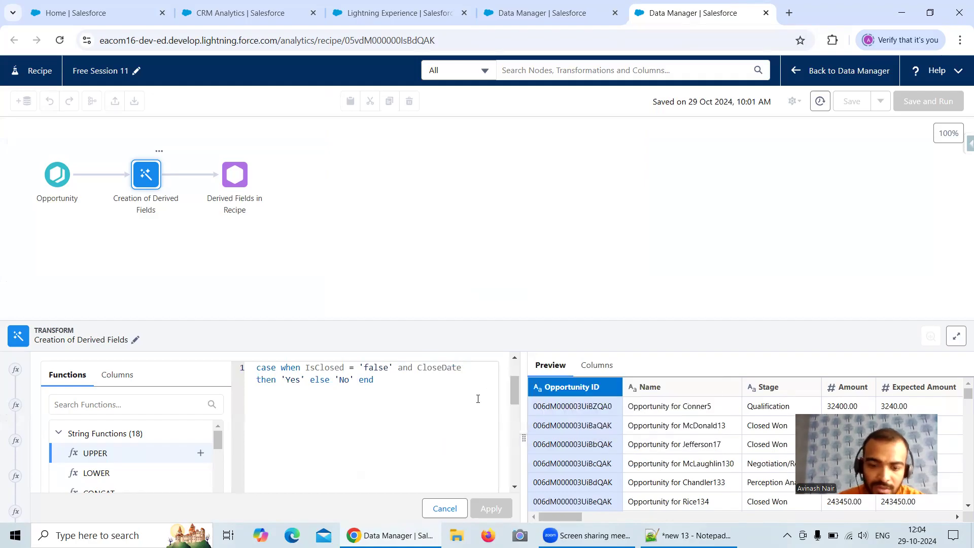
pyautogui.write('< now')
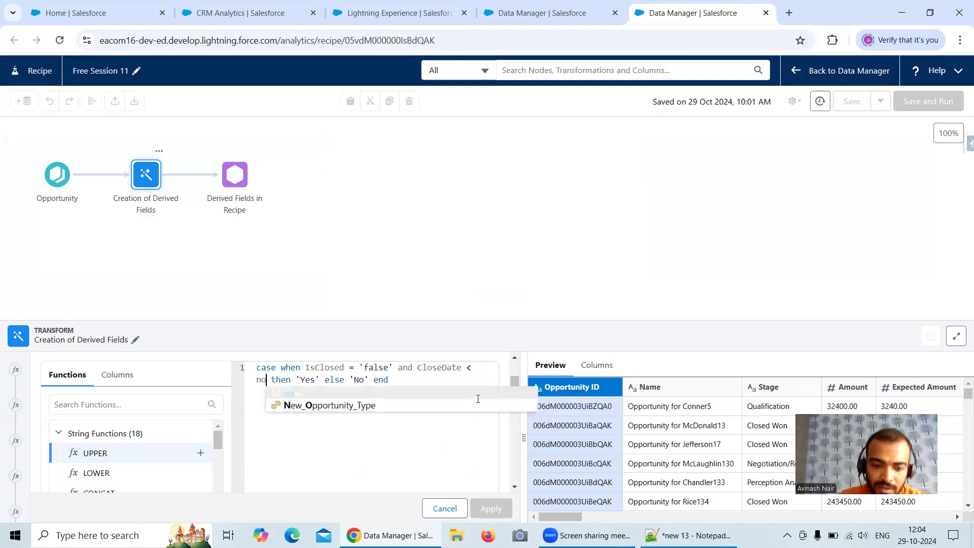
pyautogui.write('()')
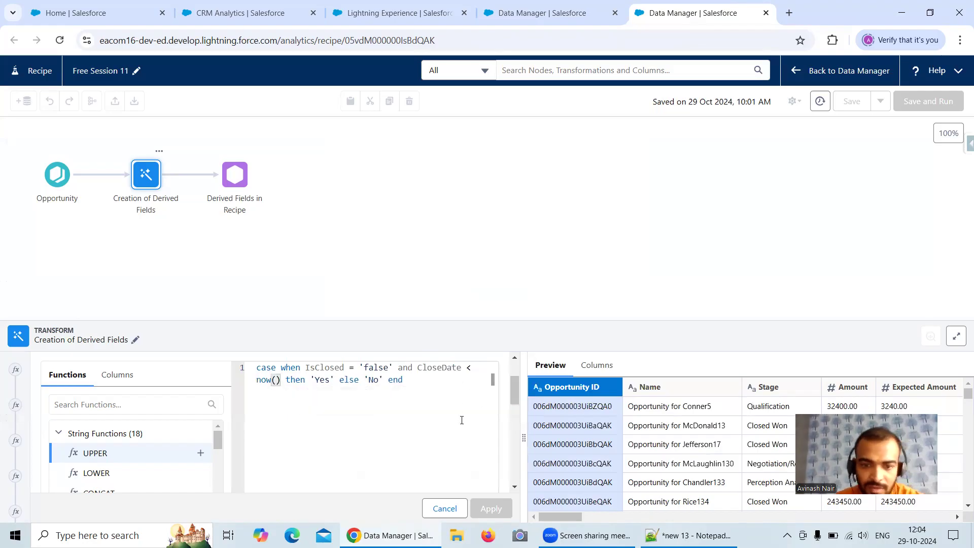
# Set the formula's output type to Text and apply the IsCloseDateDue transformation
pyautogui.moveTo(517, 386); pyautogui.dragTo(524, 462)
pyautogui.scroll(1, 228, 394)
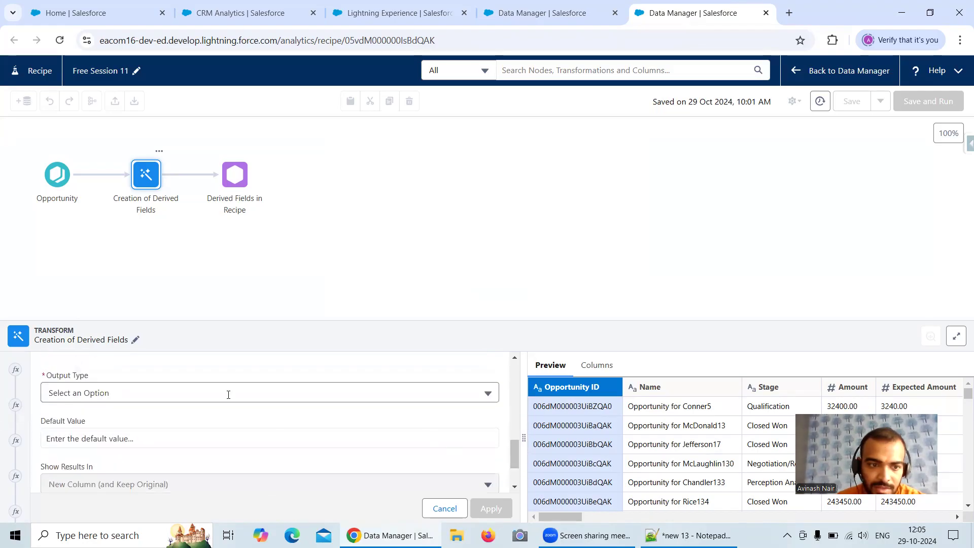
pyautogui.click(183, 393)
pyautogui.click(82, 280)
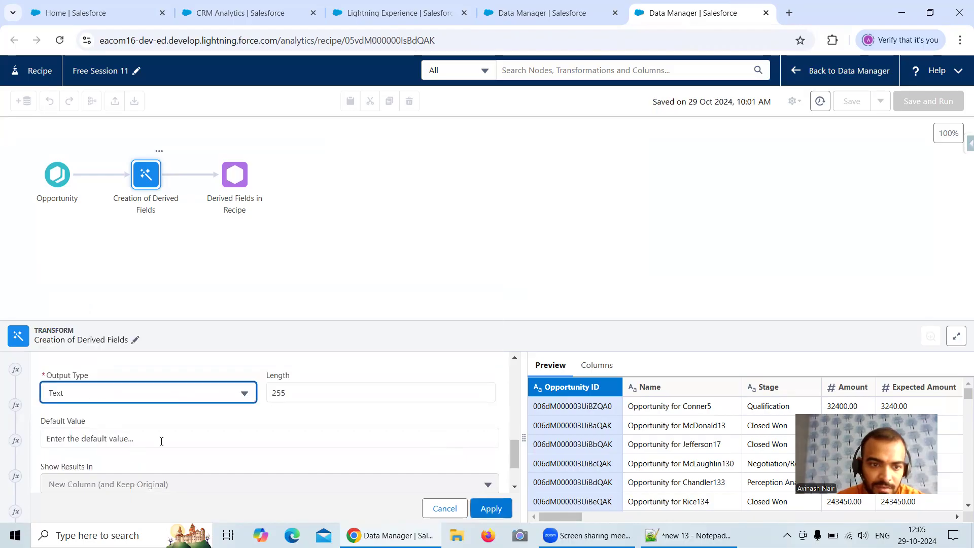
pyautogui.scroll(-1, 287, 431)
pyautogui.click(491, 508)
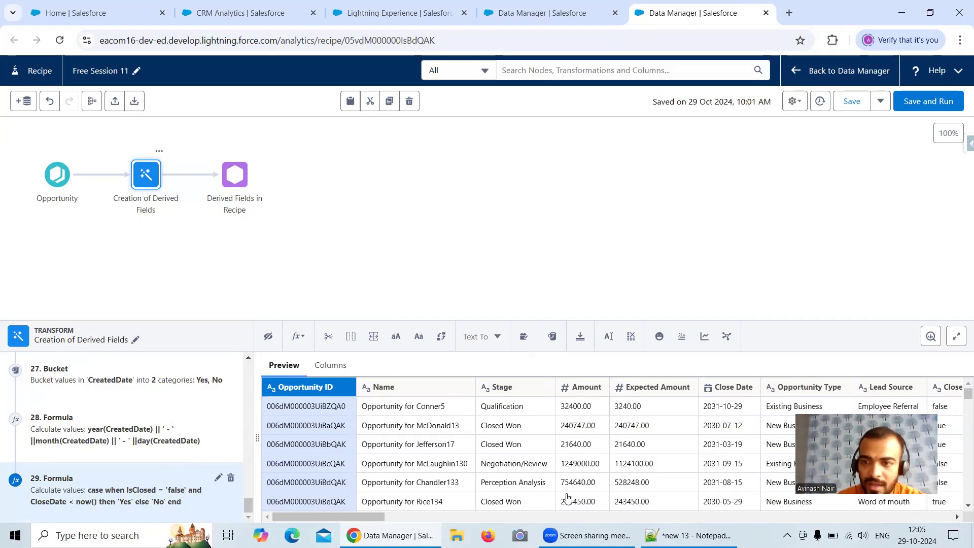
# Examine the preview rows, comparing the IsCloseDateDue ? values with the Close Date and Closed columns
pyautogui.hscroll(15, 929, 434)
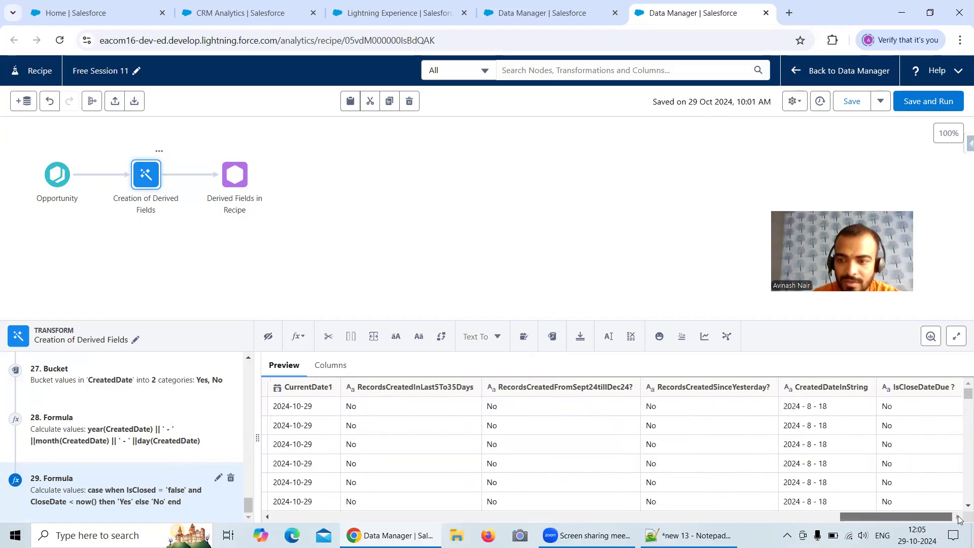
pyautogui.scroll(-10, 929, 434)
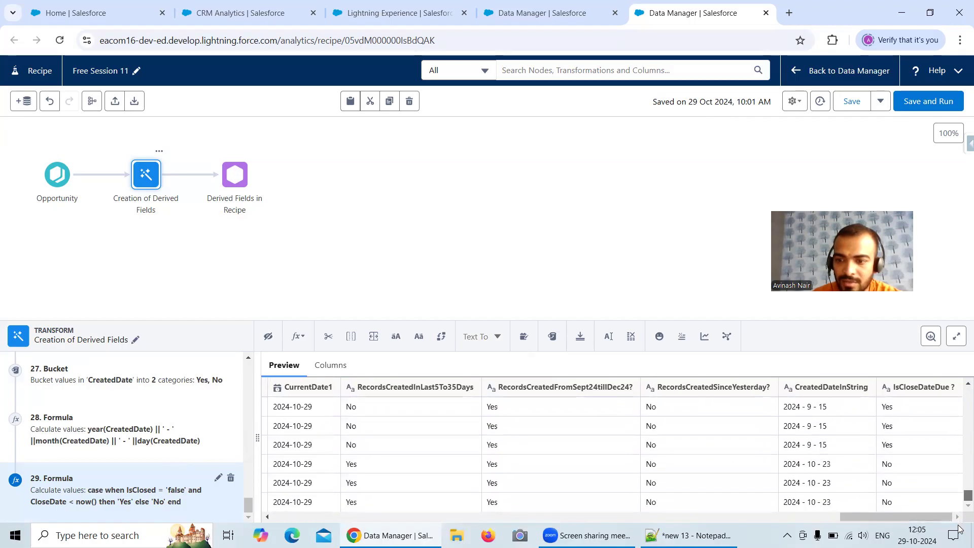
pyautogui.moveTo(893, 406); pyautogui.dragTo(691, 412)
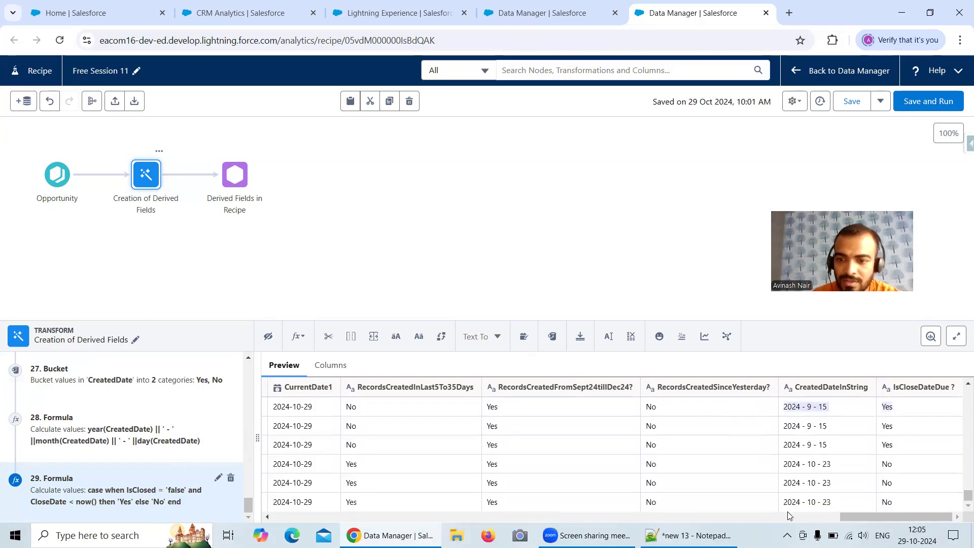
pyautogui.moveTo(862, 517); pyautogui.dragTo(352, 515)
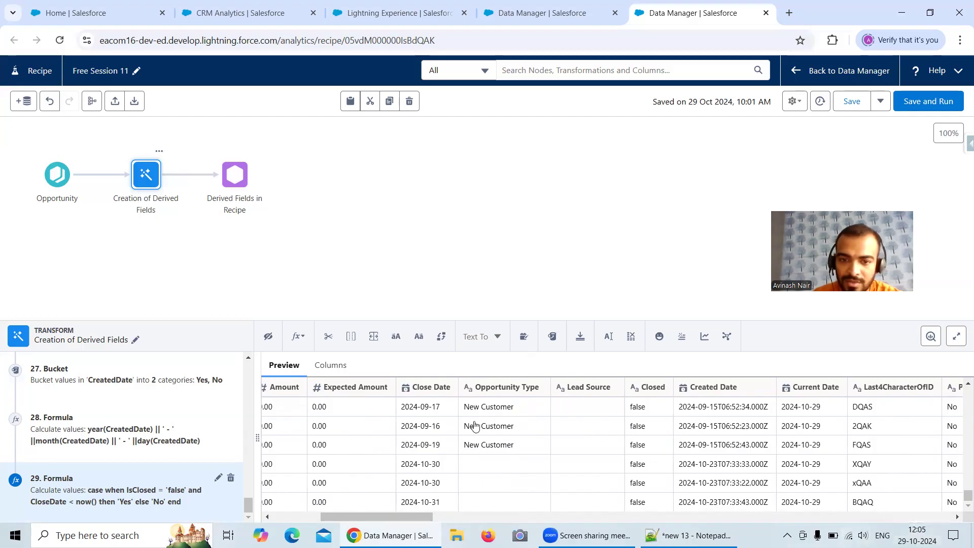
pyautogui.moveTo(411, 516); pyautogui.dragTo(922, 516)
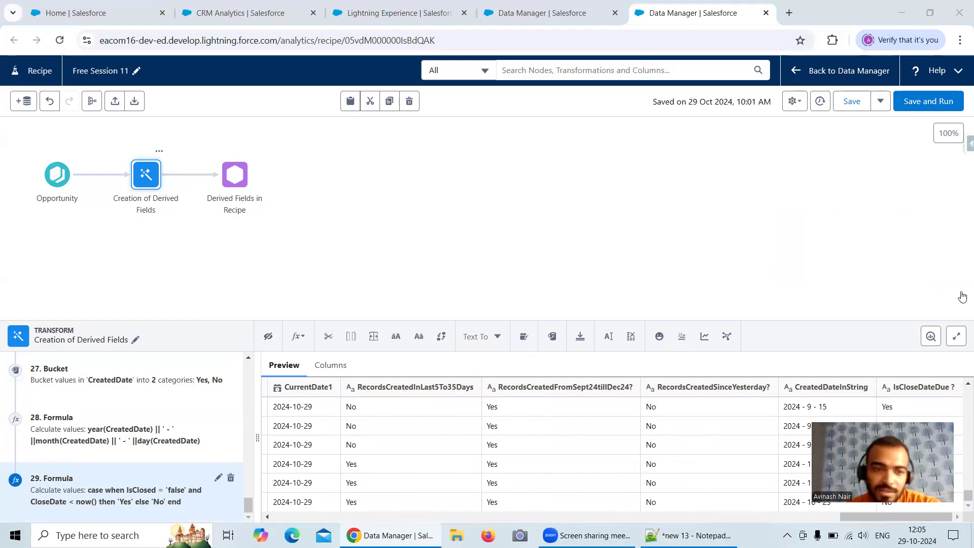
# Close the dataflow's IsCloseDateDue field without saving, open DaysOverlappedForClosingOpportunity and copy its name
pyautogui.click(525, 20)
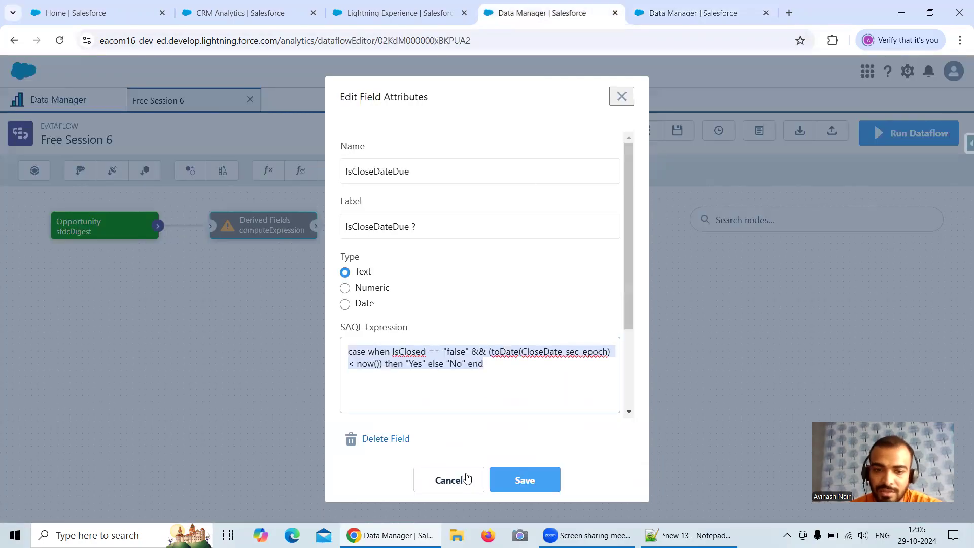
pyautogui.click(449, 488)
pyautogui.scroll(-15, 491, 393)
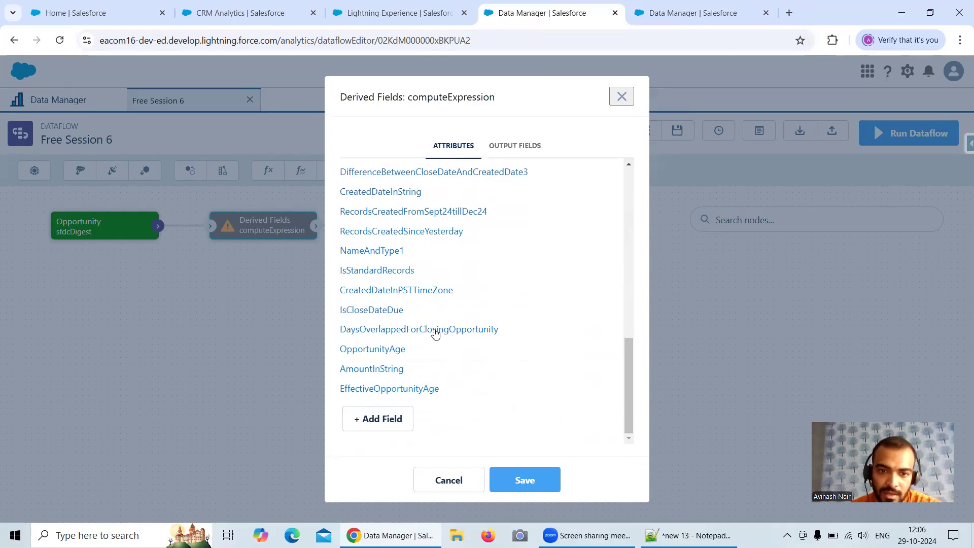
pyautogui.click(435, 330)
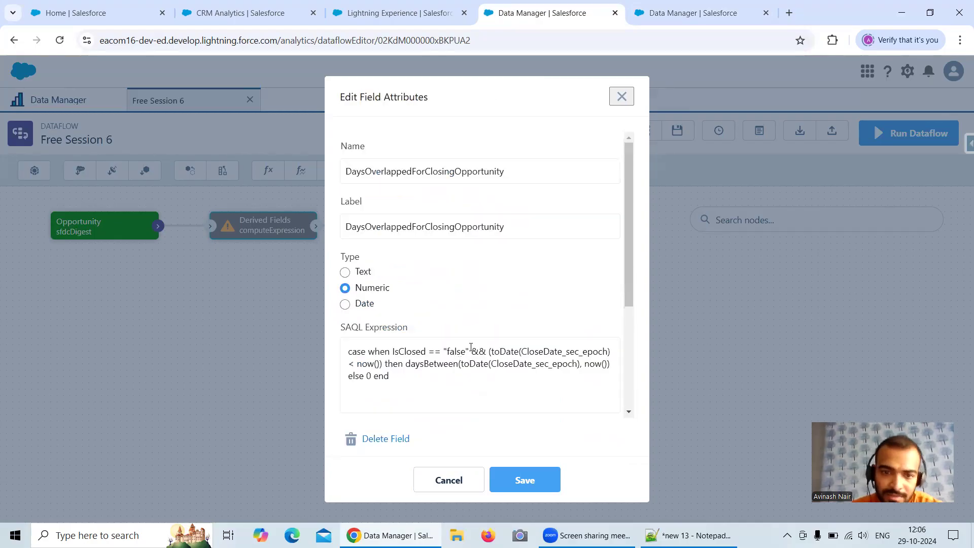
pyautogui.click(507, 171)
# Start a new custom formula in the recipe with DaysOverlappedForClosingOpportunity as both its column label and API name
pyautogui.click(660, 19)
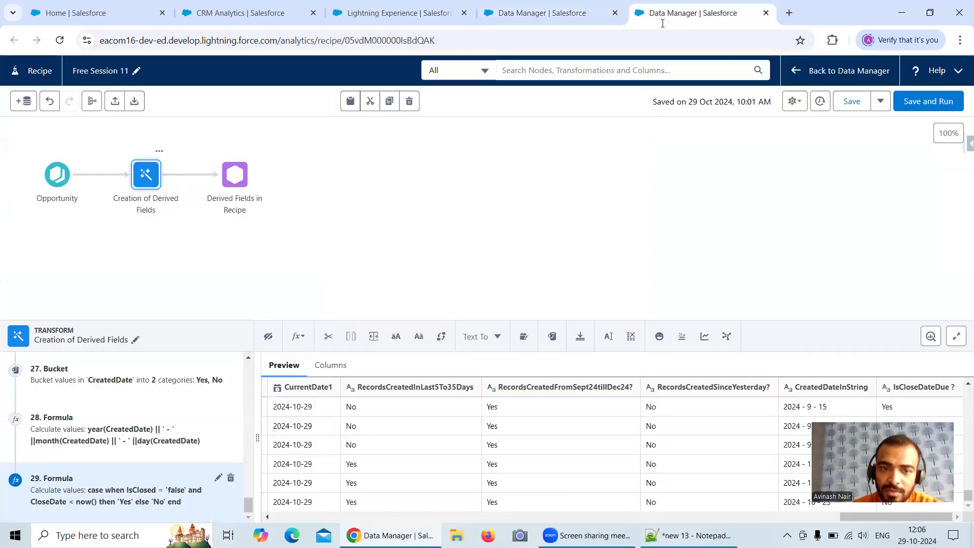
pyautogui.click(297, 337)
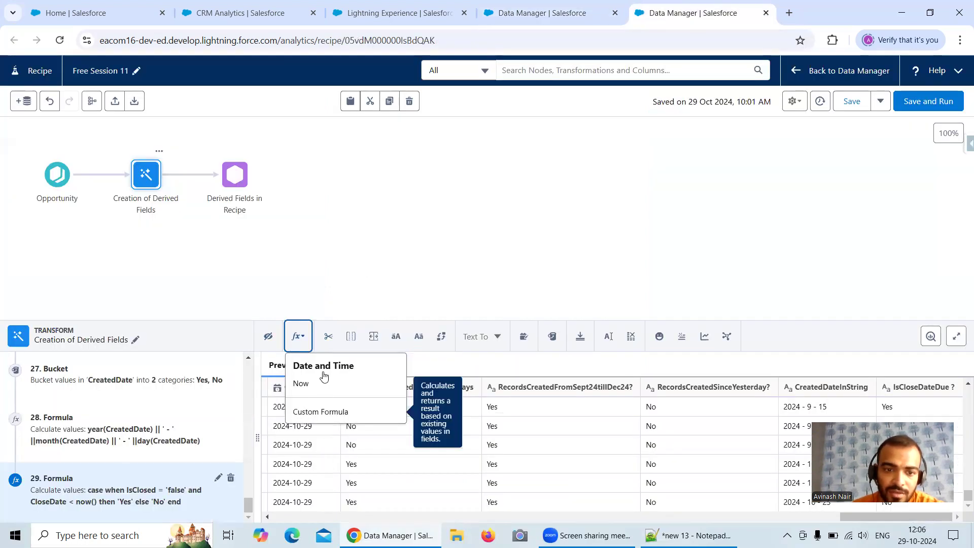
pyautogui.click(335, 412)
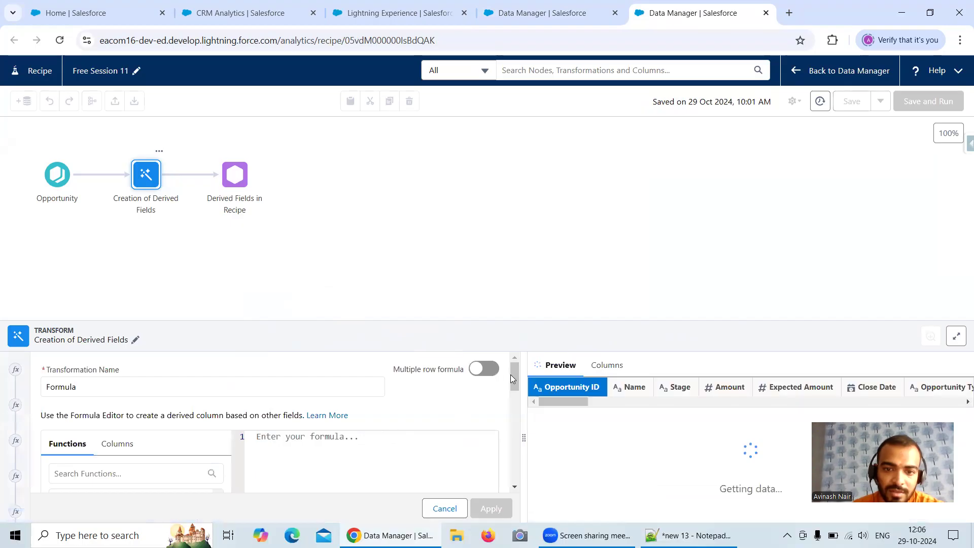
pyautogui.scroll(-5, 232, 478)
pyautogui.click(70, 465)
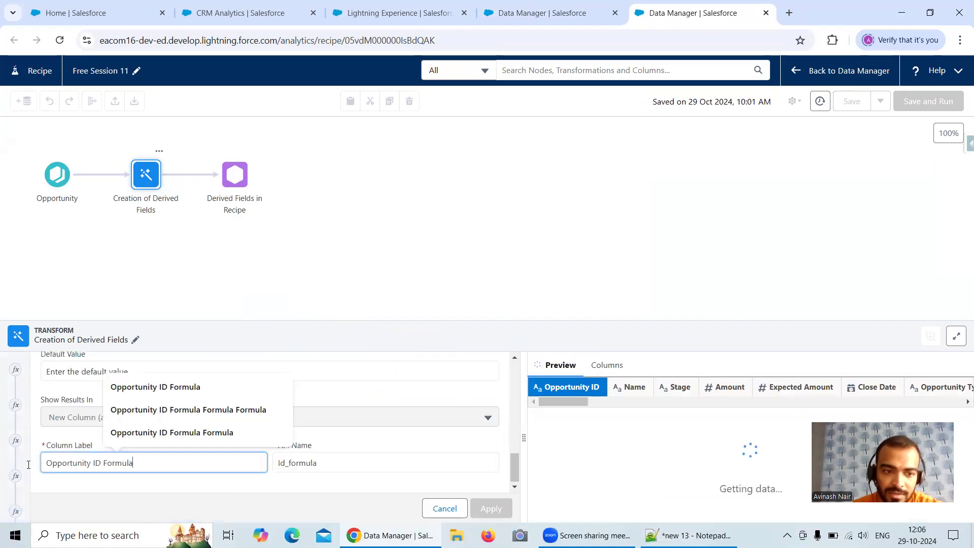
pyautogui.moveTo(136, 463); pyautogui.dragTo(42, 459)
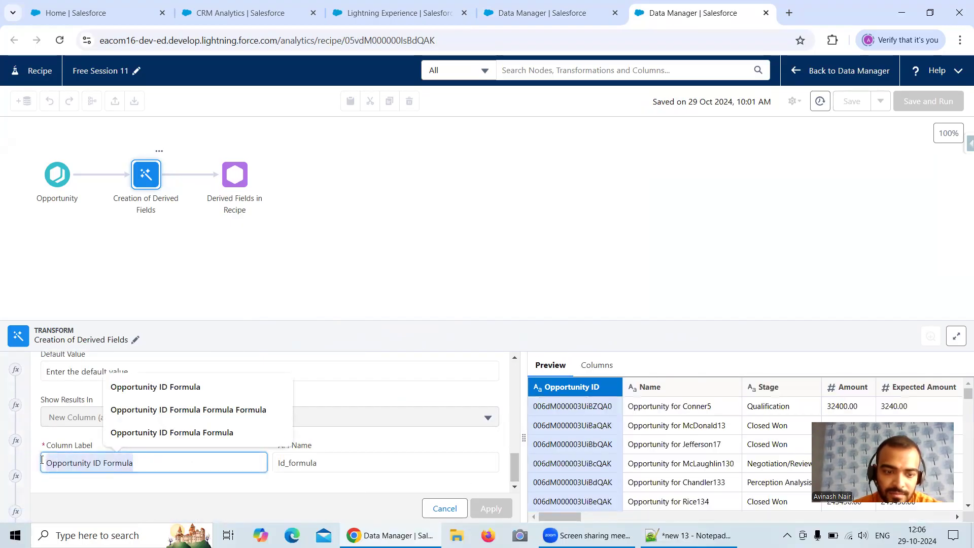
pyautogui.write('DaysOverlappedForClosingOpportunity')
pyautogui.moveTo(344, 462); pyautogui.dragTo(257, 464)
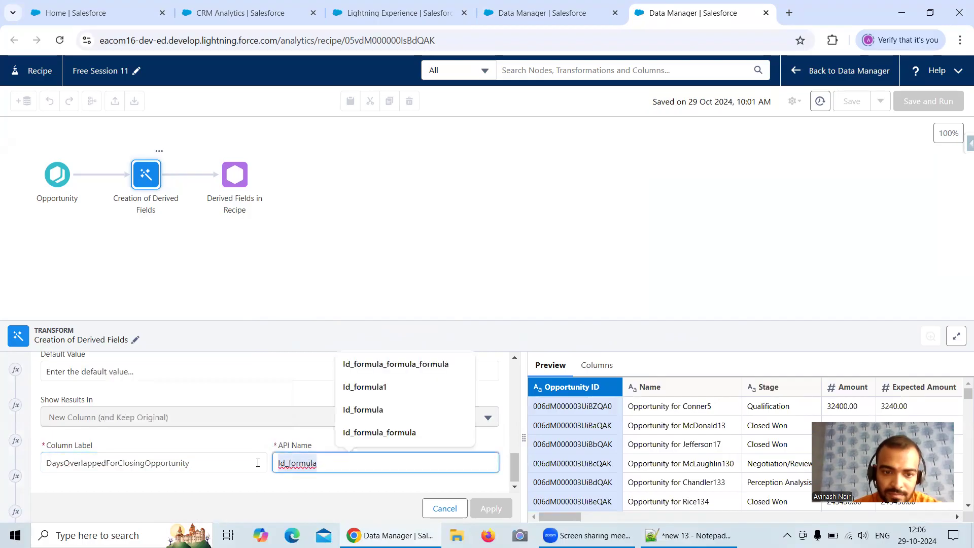
pyautogui.write('DaysOverlappedForClosingOpportunity')
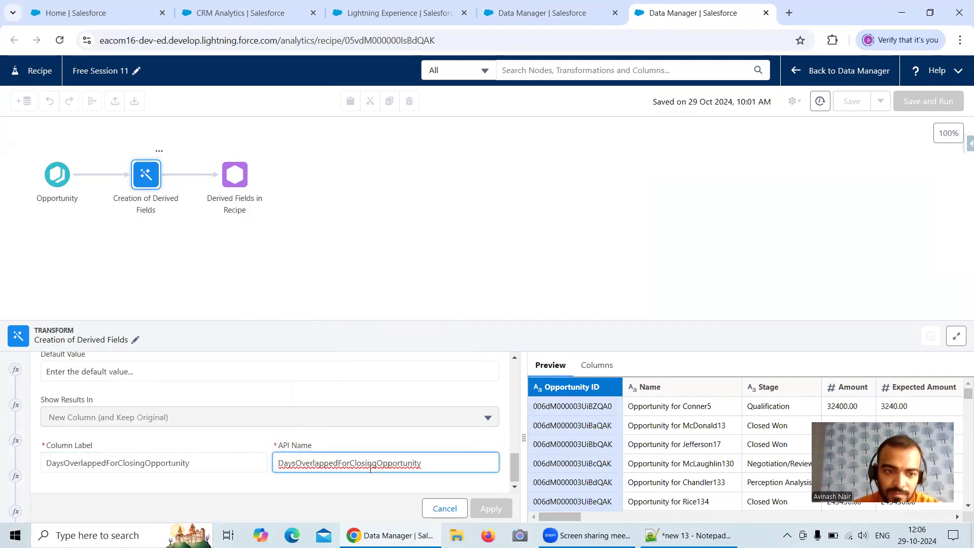
# Append a space and question mark to the new formula's column label
pyautogui.scroll(4, 370, 467)
pyautogui.scroll(-4, 369, 467)
pyautogui.click(199, 470)
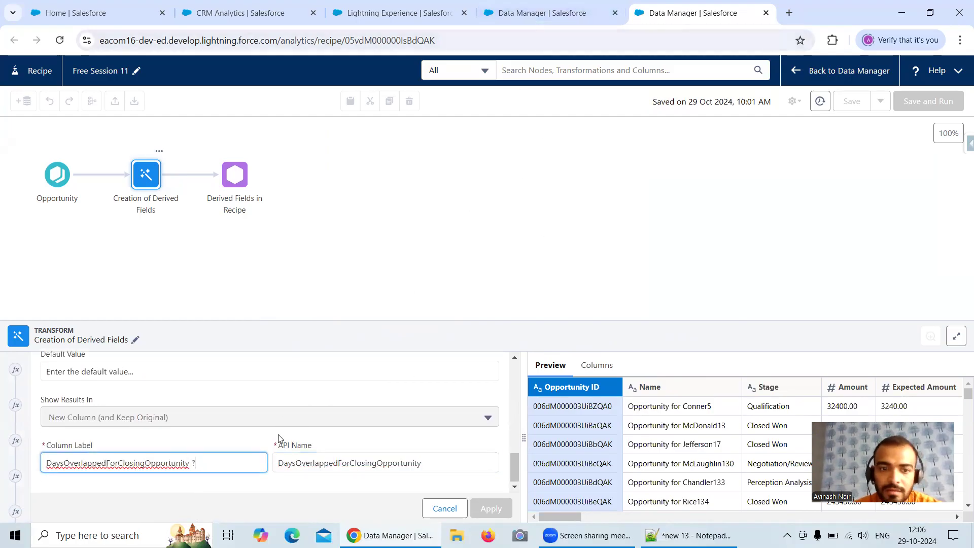
pyautogui.scroll(1, 287, 409)
# Set the new formula's output type to Number, matching the dataflow field's numeric type
pyautogui.click(528, 24)
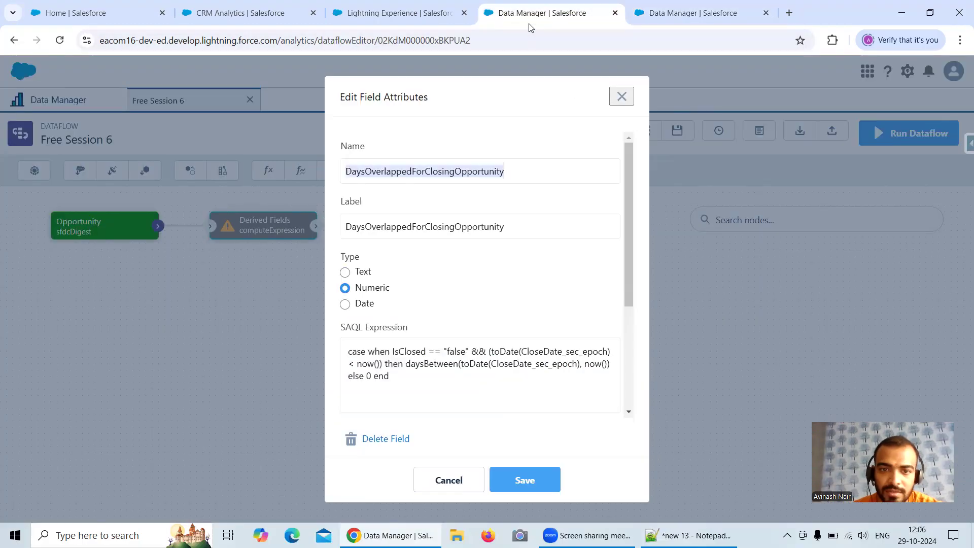
pyautogui.click(692, 12)
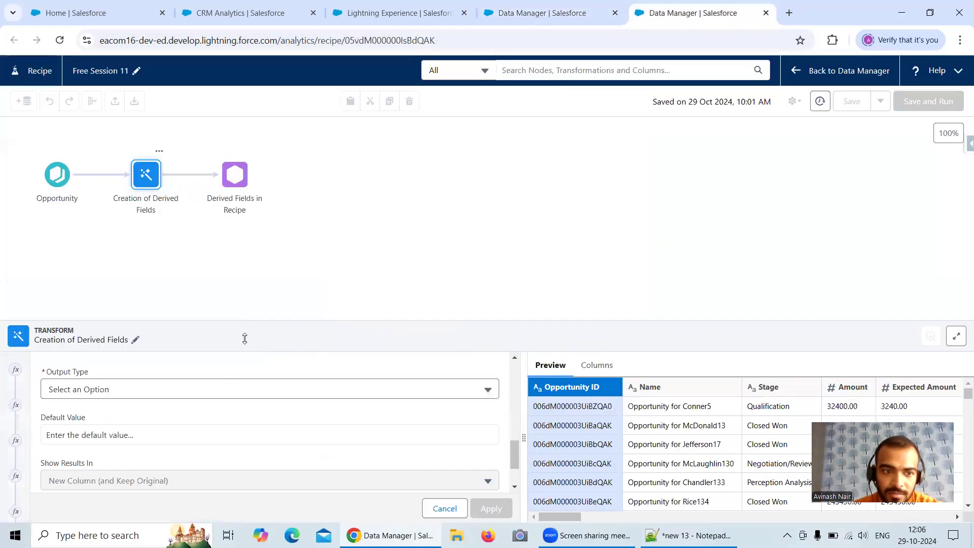
pyautogui.click(249, 388)
pyautogui.click(119, 305)
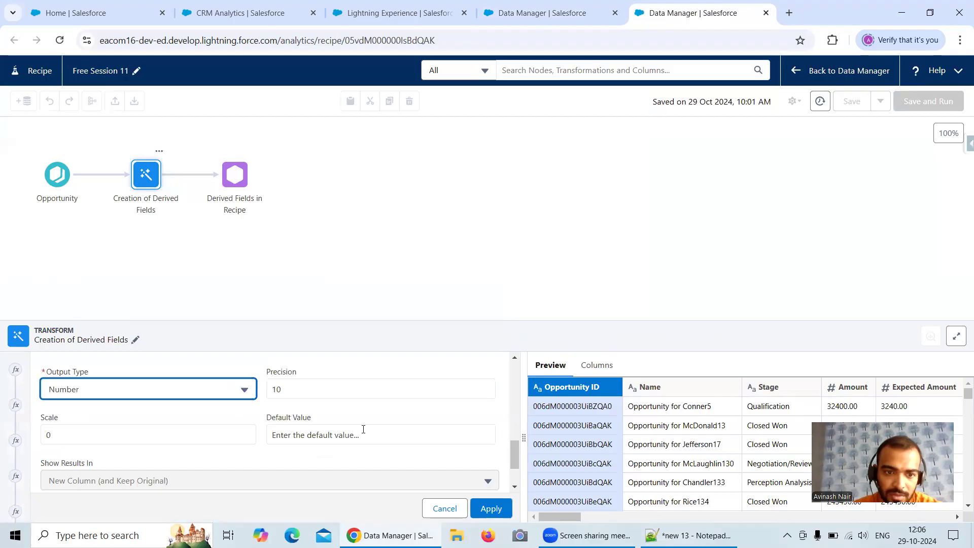
pyautogui.scroll(5, 363, 429)
# Copy the entire SAQL expression of DaysOverlappedForClosingOpportunity and paste it into the Notepad++ file, one blank line below the existing case expression
pyautogui.click(569, 23)
pyautogui.moveTo(404, 383); pyautogui.dragTo(339, 358)
pyautogui.hotkey('ctrl', 'c')
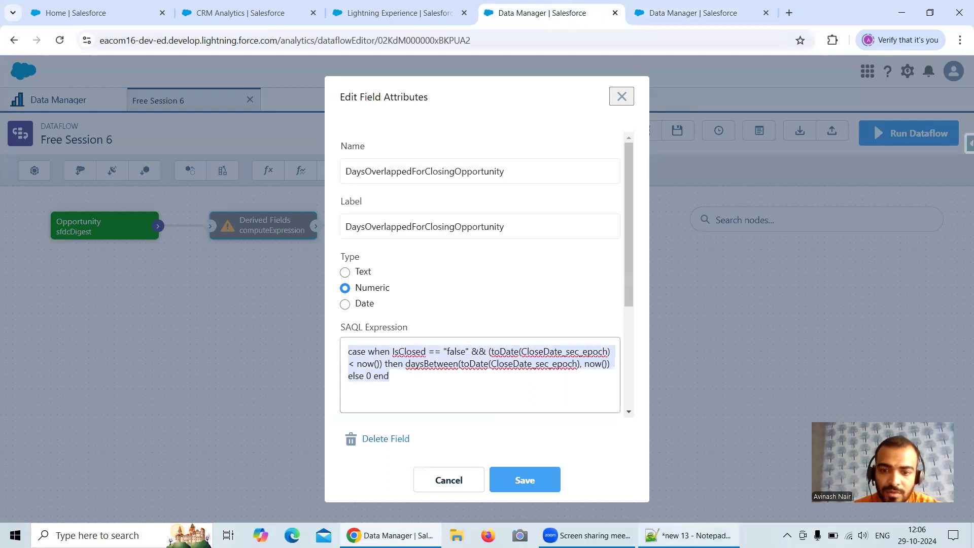
pyautogui.click(690, 535)
pyautogui.click(338, 359)
pyautogui.press('Return')
pyautogui.press('Return')
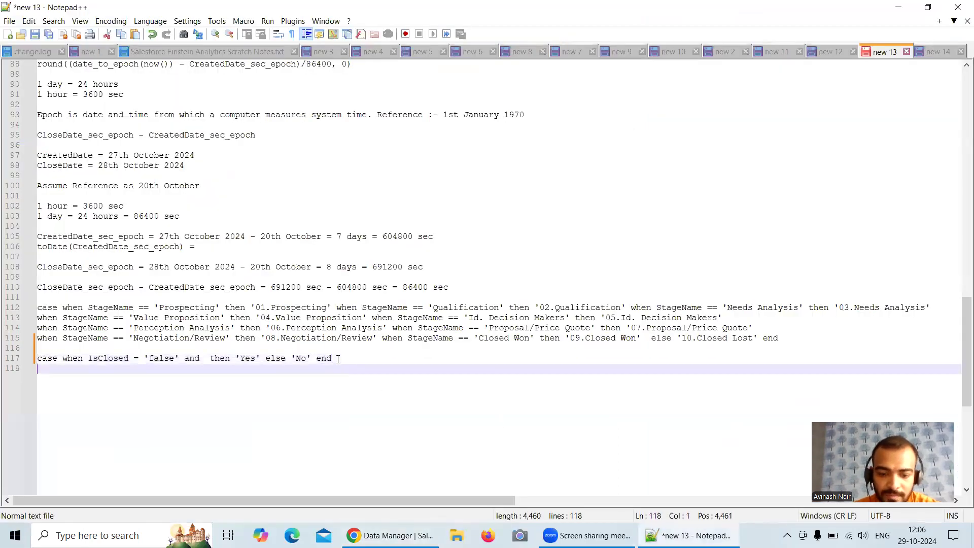
pyautogui.hotkey('ctrl', 'v')
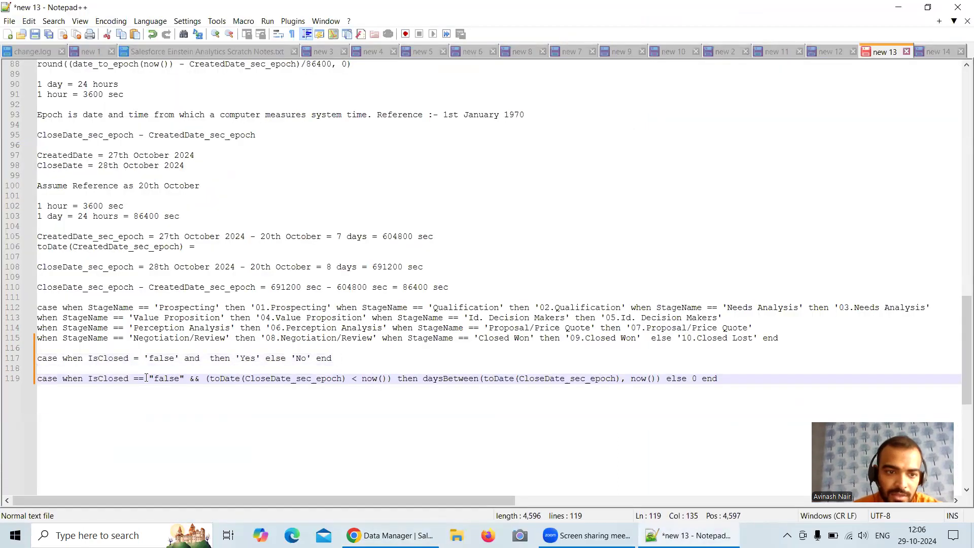
# Replace IsClosed == "false" in the pasted DaysOverlappedForClosingOpportunity expression with IsClosed = 'false', copied from the case expression above it
pyautogui.moveTo(91, 358); pyautogui.dragTo(178, 355)
pyautogui.hotkey('ctrl', 'c')
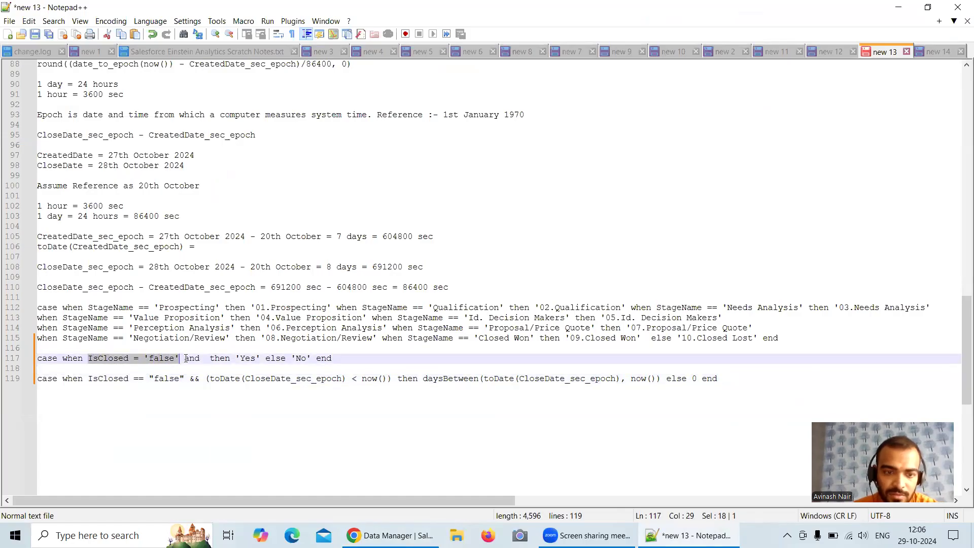
pyautogui.moveTo(184, 378); pyautogui.dragTo(89, 378)
pyautogui.hotkey('ctrl', 'v')
# Replace the && operator in the last case expression with and
pyautogui.press('Right')
pyautogui.press('Right')
pyautogui.press('Right')
pyautogui.hotkey('shift', 'Right')
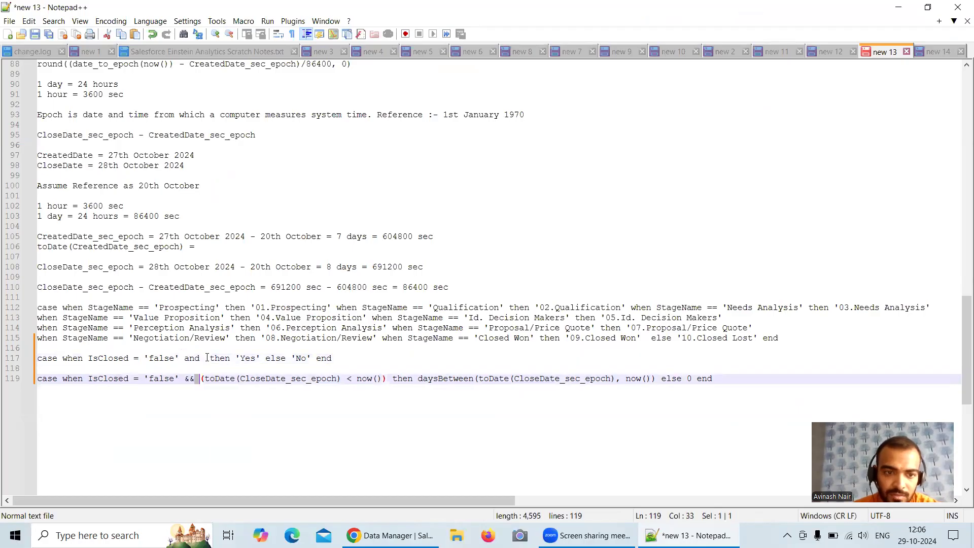
pyautogui.press('Left')
pyautogui.press('BackSpace')
pyautogui.press('BackSpace')
pyautogui.write('and')
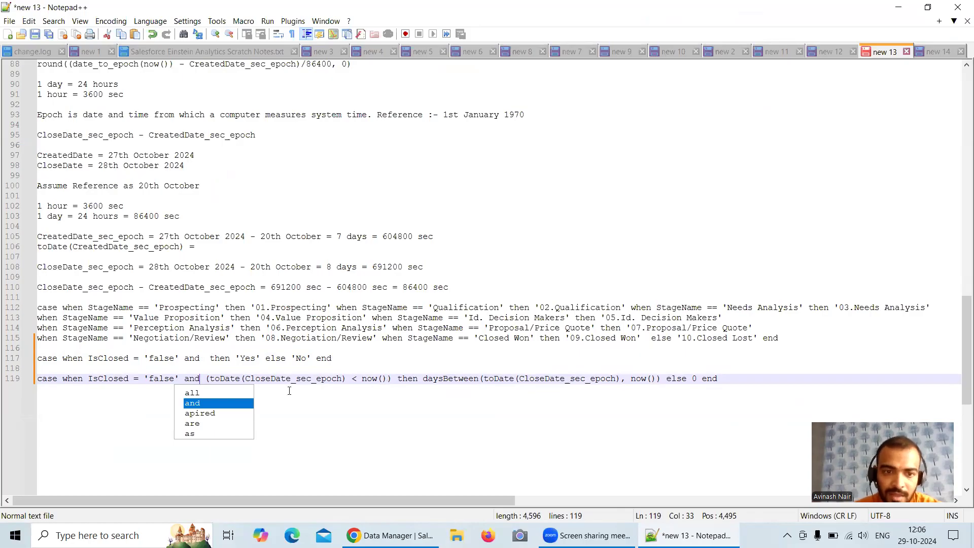
pyautogui.press('End')
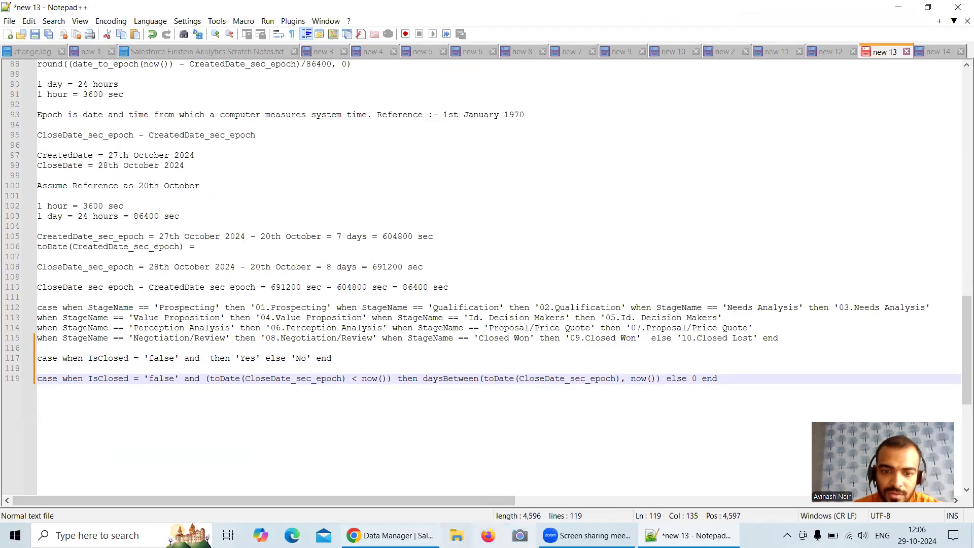
# Switch to the Free Session 11 recipe in Chrome and apply the new formula with 1 as its placeholder expression
pyautogui.hotkey('alt', 'Tab')
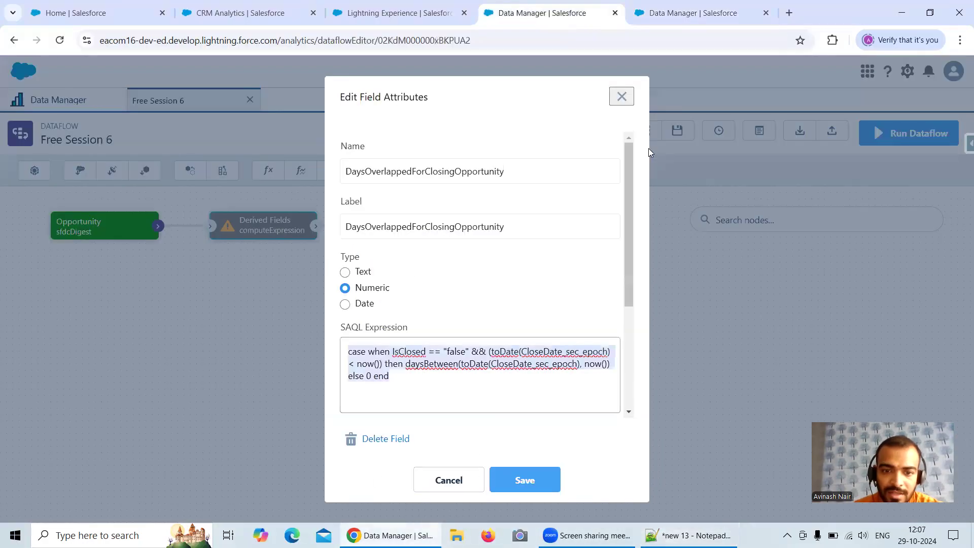
pyautogui.click(666, 15)
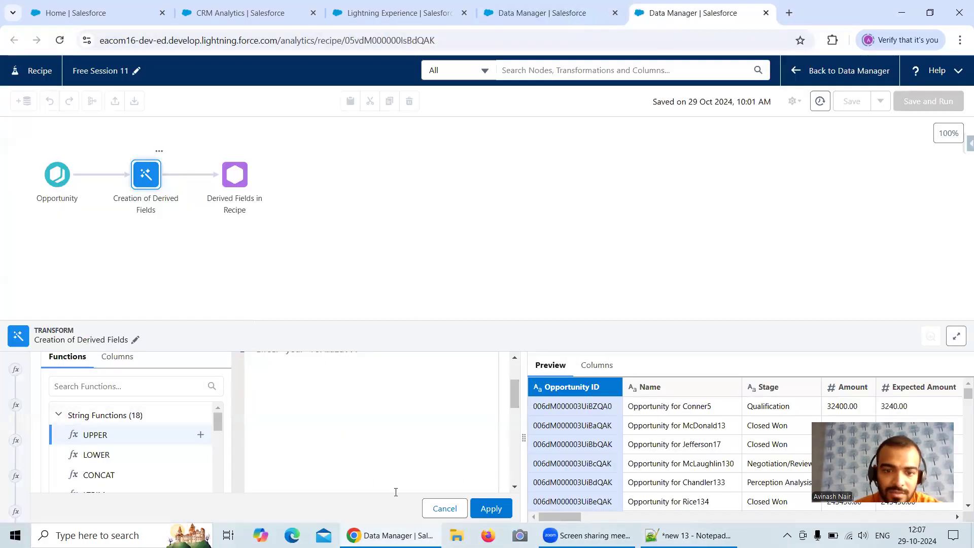
pyautogui.click(490, 508)
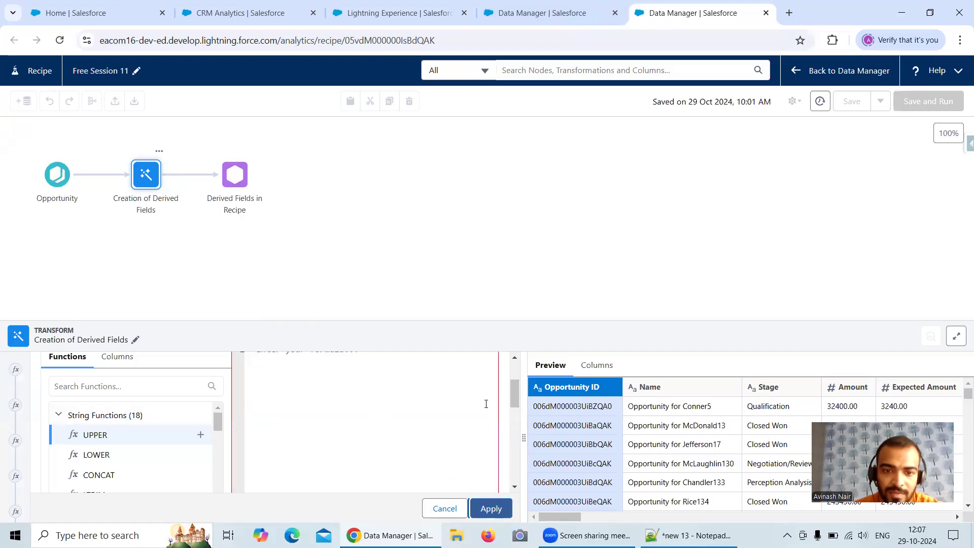
pyautogui.moveTo(515, 400); pyautogui.dragTo(516, 387)
pyautogui.click(345, 431)
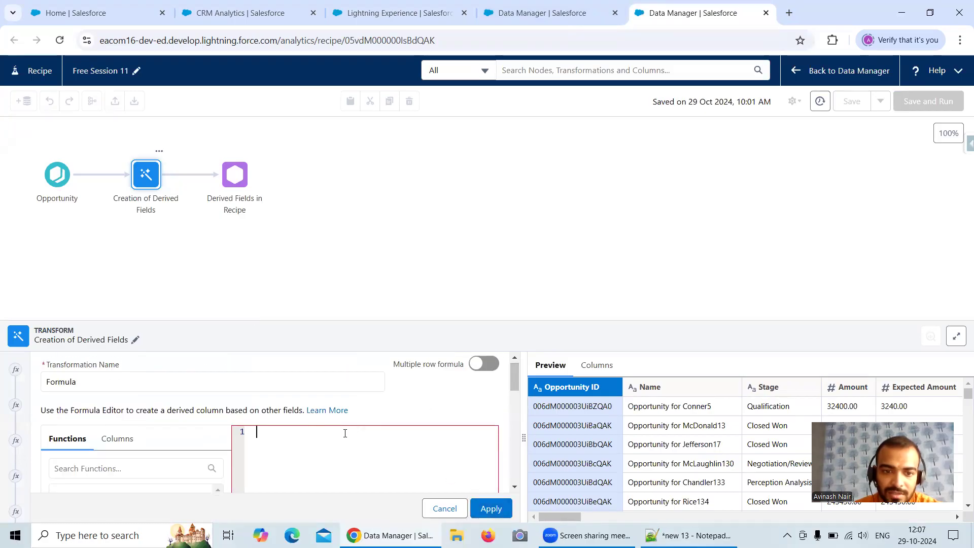
pyautogui.write('1')
pyautogui.click(490, 509)
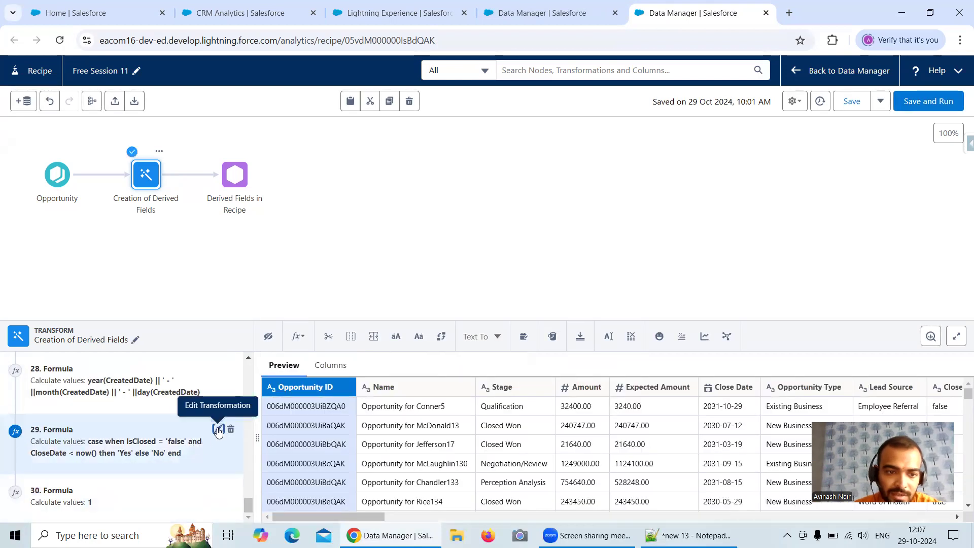
# Copy CloseDate < now() from recipe formula 29 and paste it over the parenthesised toDate comparison in the last Notepad++ expression
pyautogui.click(219, 429)
pyautogui.moveTo(418, 435); pyautogui.dragTo(281, 448)
pyautogui.hotkey('ctrl', 'c')
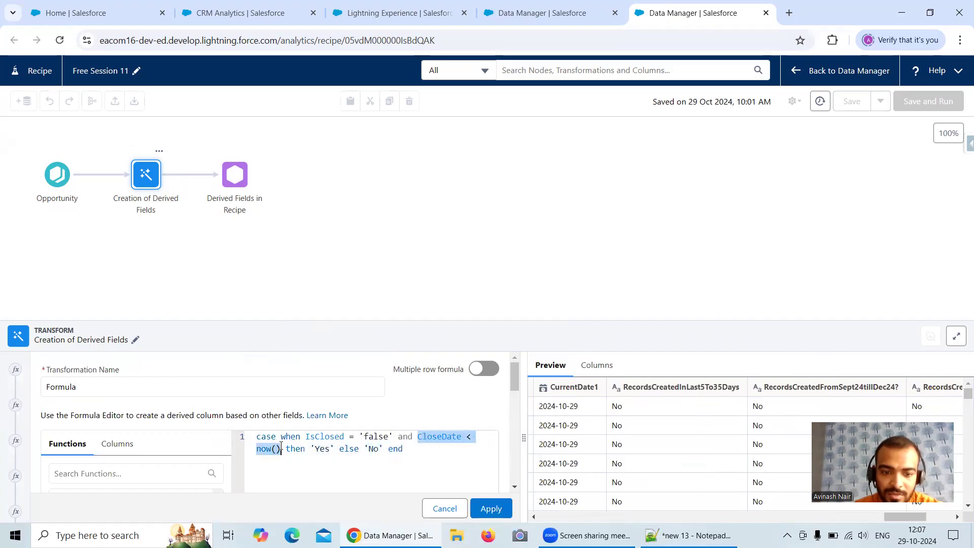
pyautogui.click(659, 536)
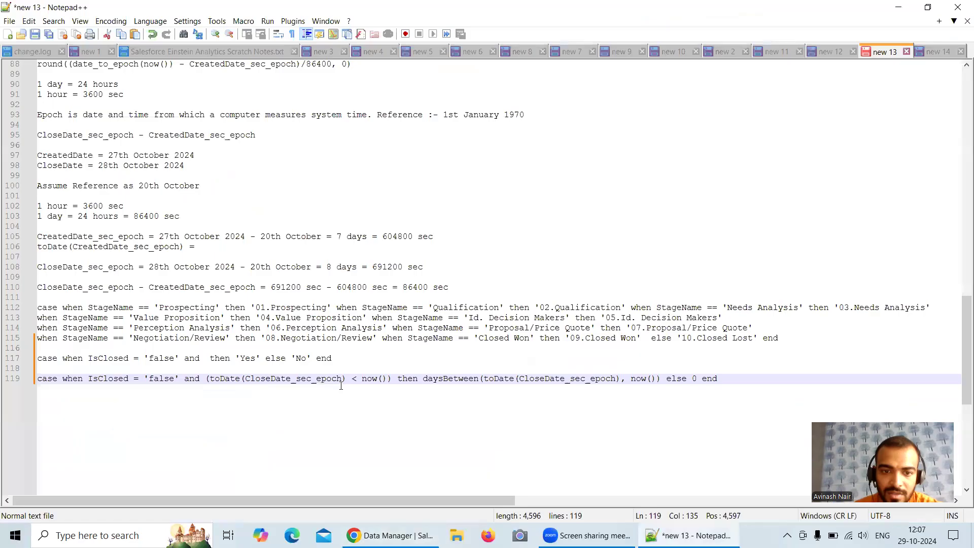
pyautogui.moveTo(208, 379); pyautogui.dragTo(393, 380)
pyautogui.hotkey('ctrl', 'v')
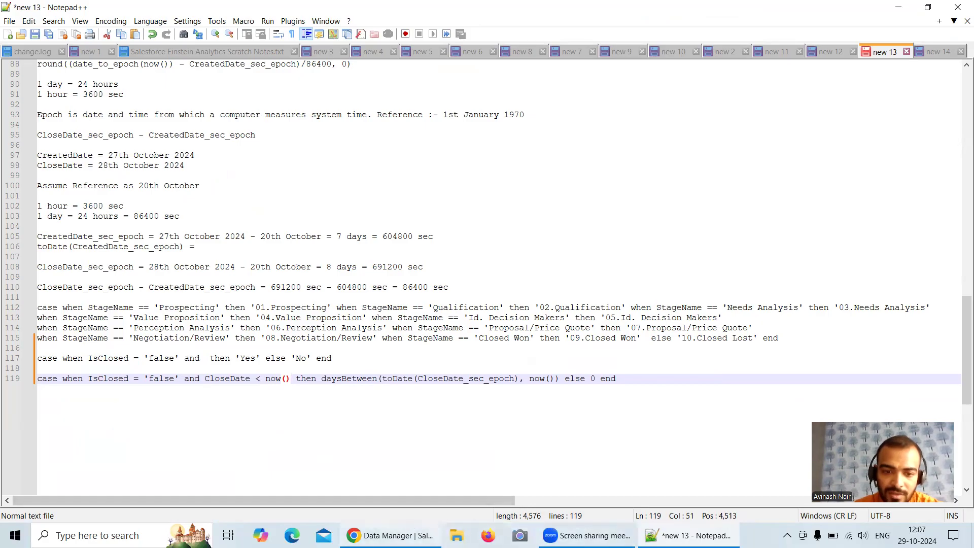
# Switch back to Chrome, close formula 29 without changes, and examine how the recipe's earlier formulas calculate the days between dates
pyautogui.moveTo(390, 535)
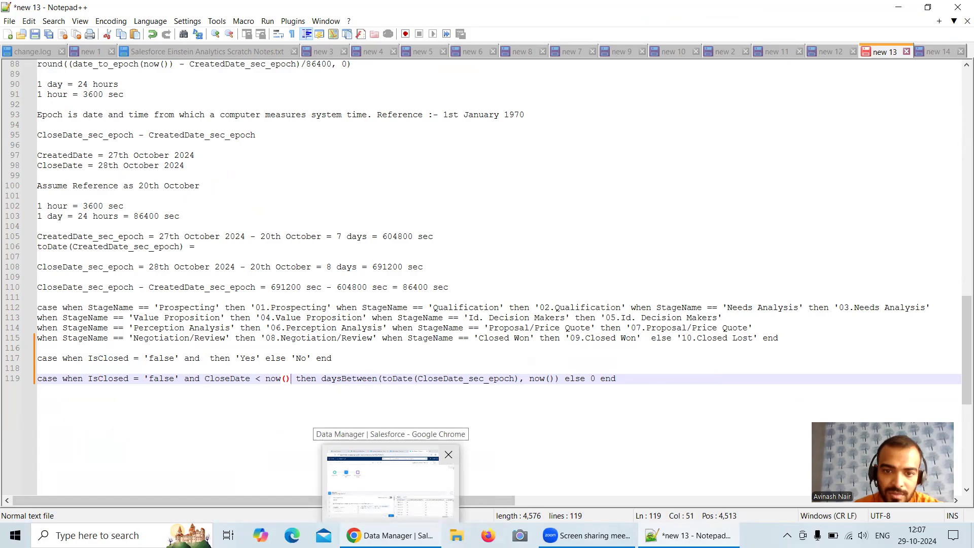
pyautogui.click(390, 482)
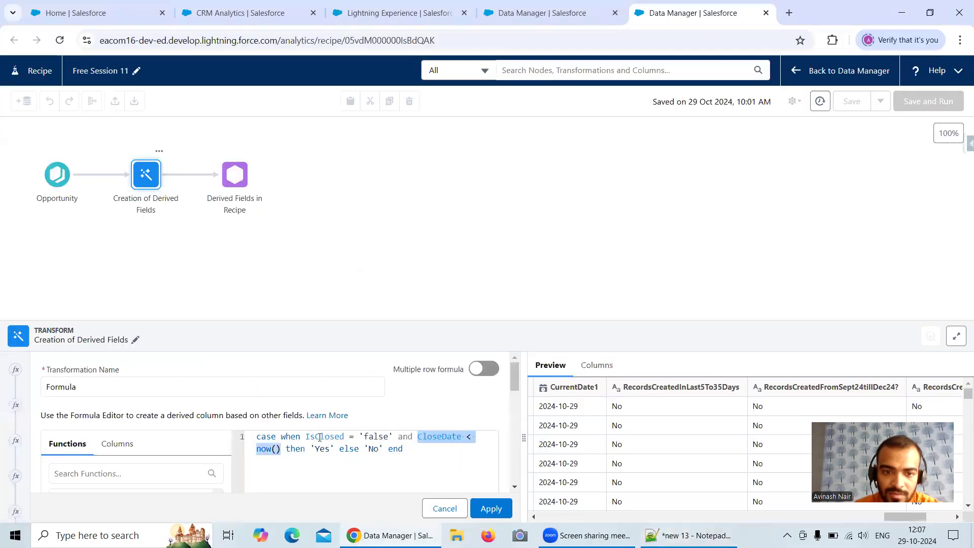
pyautogui.click(449, 508)
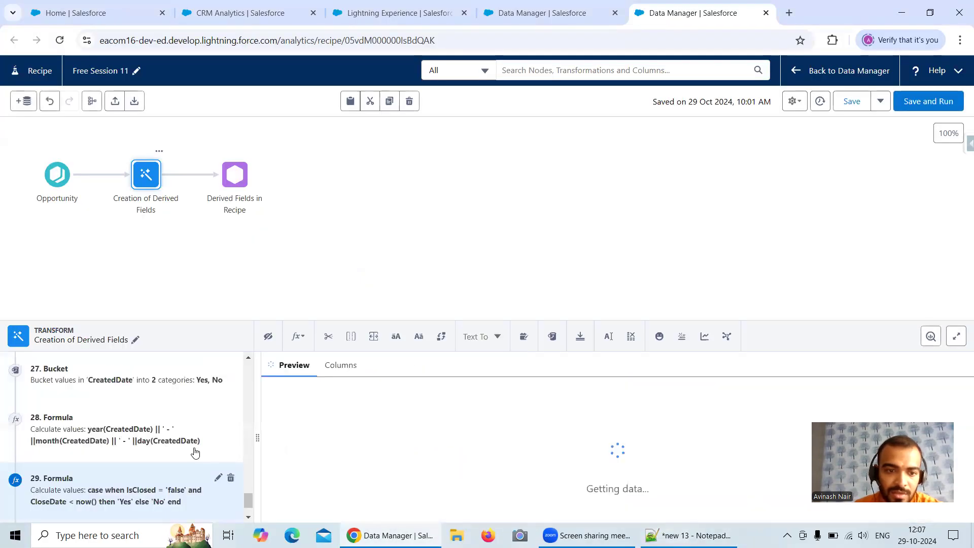
pyautogui.scroll(6, 190, 445)
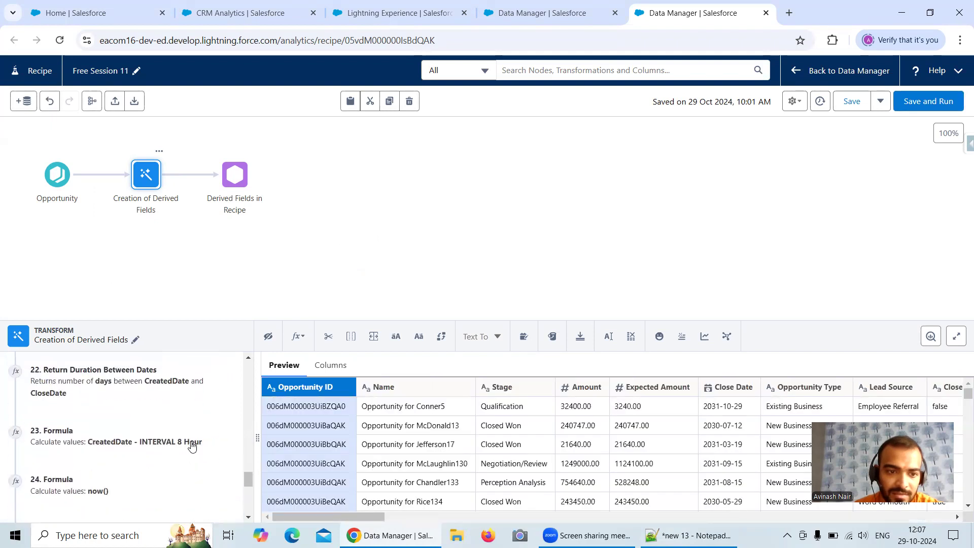
pyautogui.scroll(2, 192, 447)
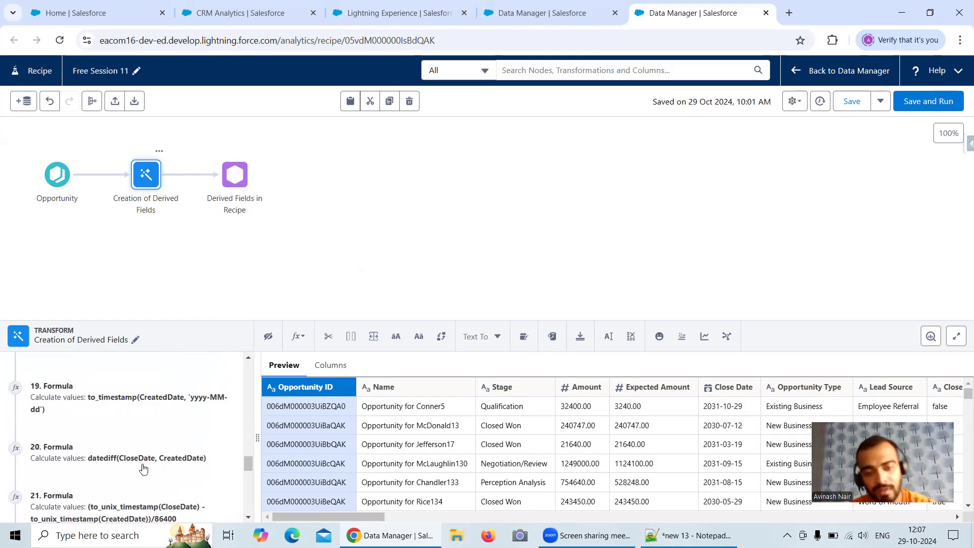
# In the last Notepad++ expression, remove the CloseDate_sec_epoch argument before now() and add CloseDate as the argument after it
pyautogui.click(684, 535)
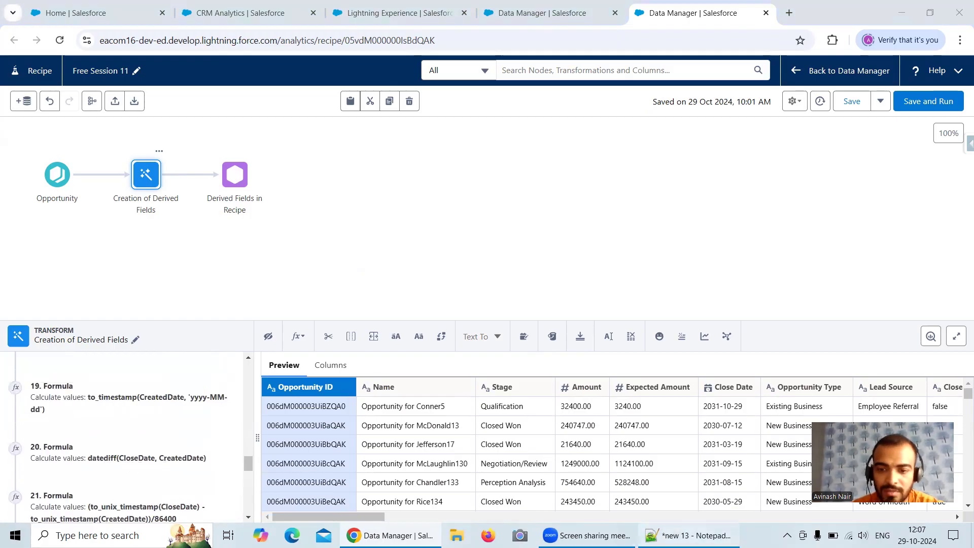
pyautogui.moveTo(528, 378); pyautogui.dragTo(420, 380)
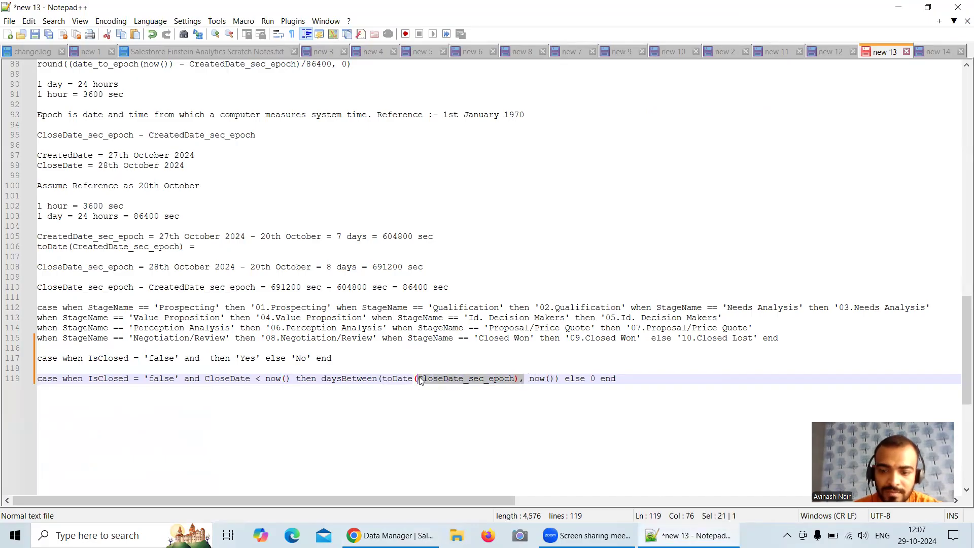
pyautogui.press('Delete')
pyautogui.press('Delete')
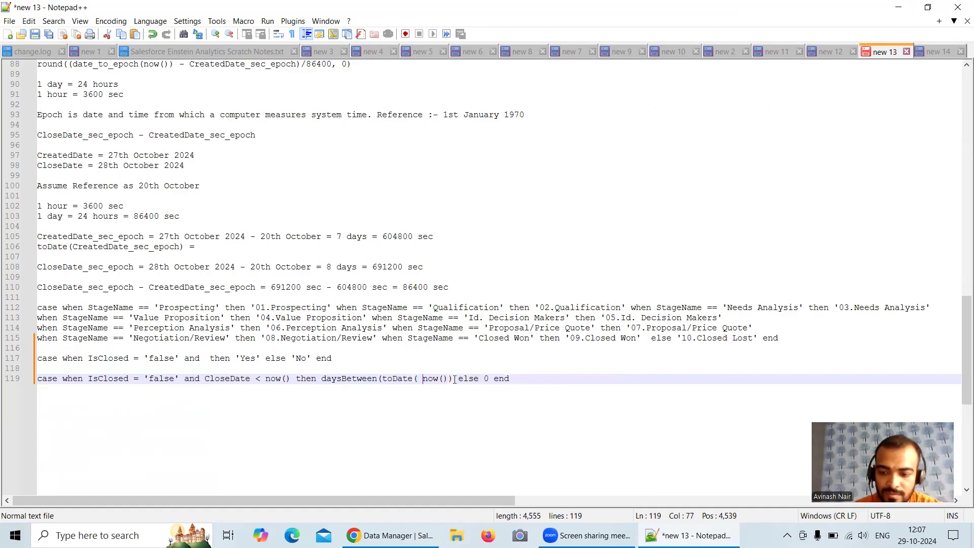
pyautogui.click(441, 380)
pyautogui.write(', CloseD')
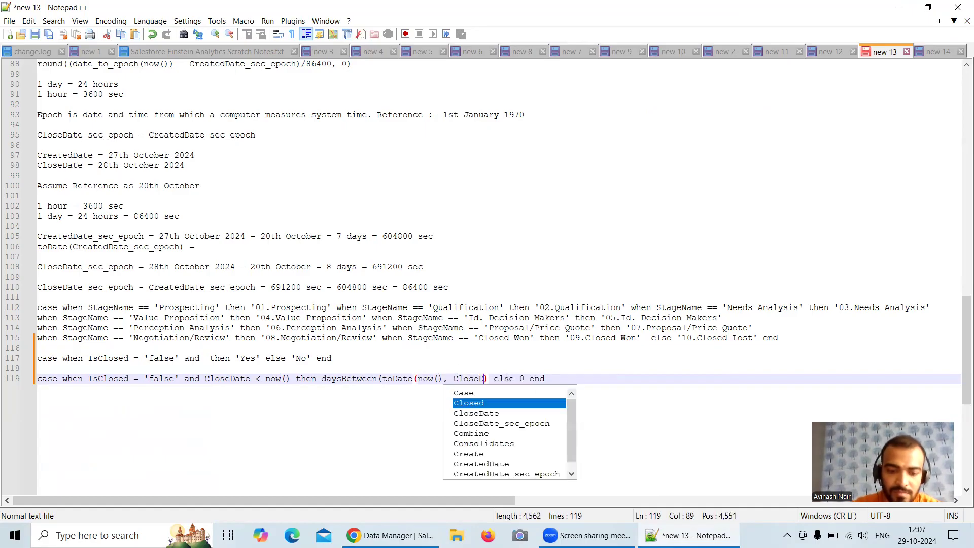
pyautogui.write('ate')
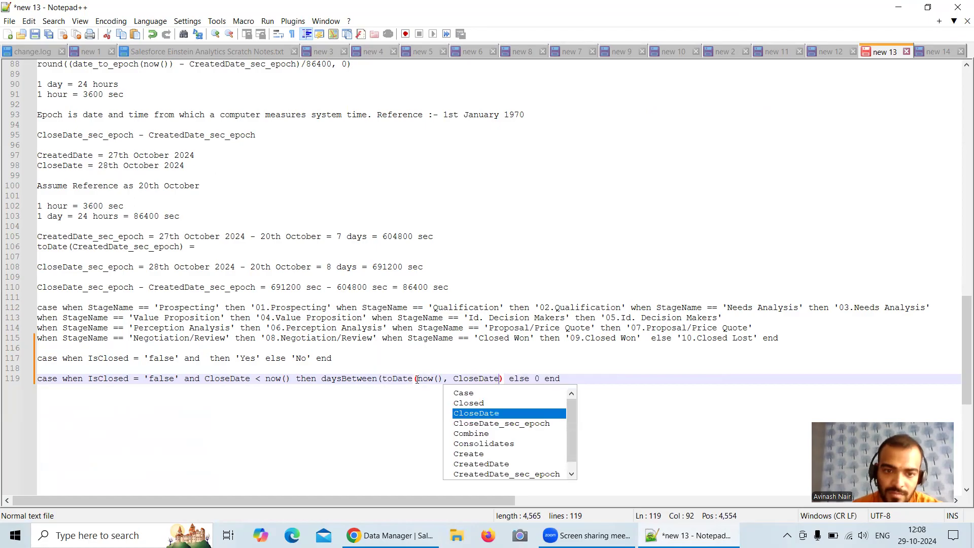
pyautogui.moveTo(417, 379); pyautogui.dragTo(323, 380)
pyautogui.tripleClick(335, 379)
pyautogui.write('datediff')
pyautogui.hotkey('ctrl', 'z')
pyautogui.hotkey('ctrl', 'z')
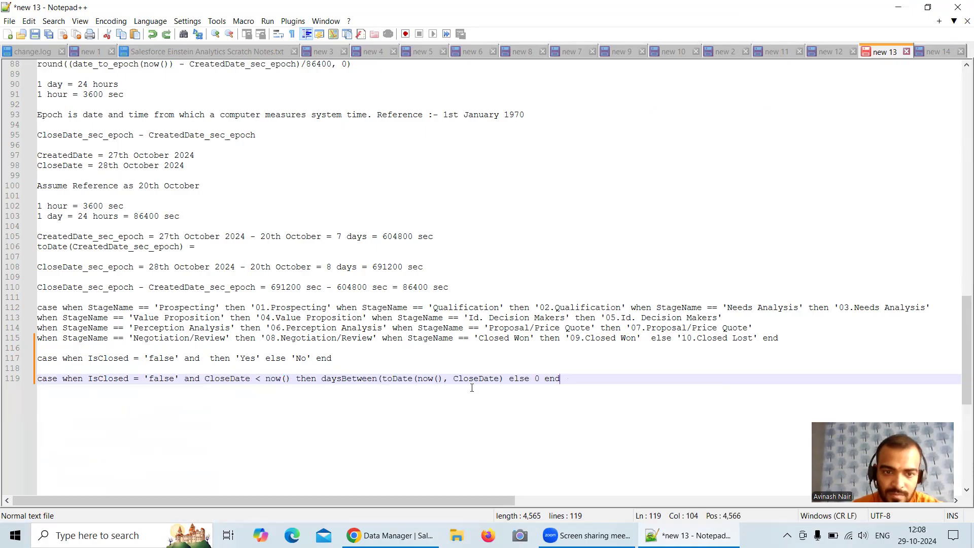
# Copy the whole last expression from Notepad++ and paste it over the placeholder 1 in the recipe's formula 30
pyautogui.moveTo(559, 378); pyautogui.dragTo(39, 379)
pyautogui.hotkey('ctrl', 'c')
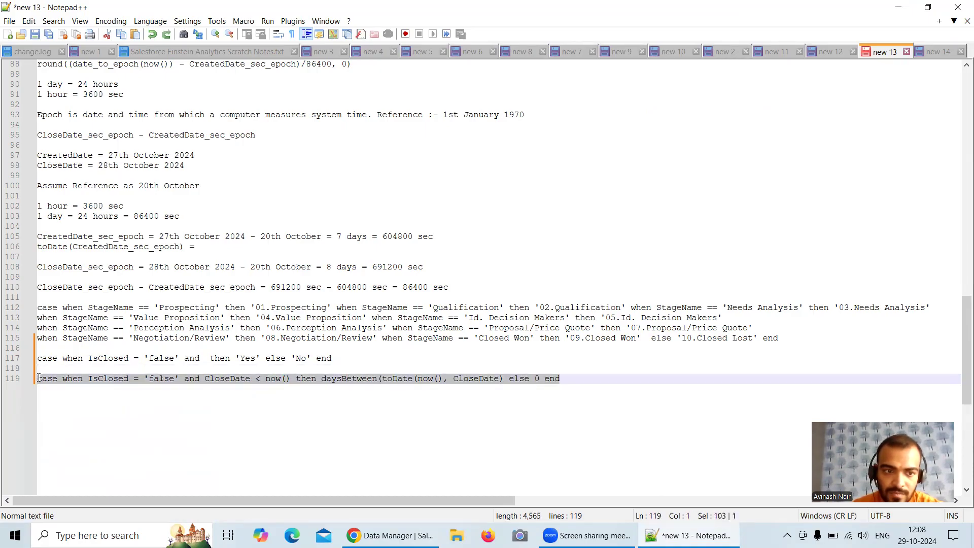
pyautogui.hotkey('alt', 'Tab')
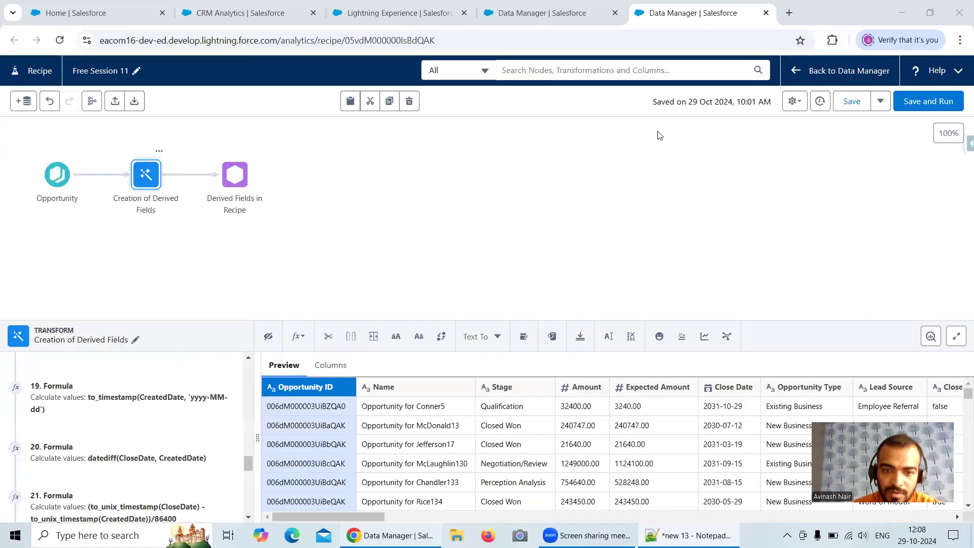
pyautogui.scroll(-1, 239, 433)
pyautogui.scroll(-10, 238, 432)
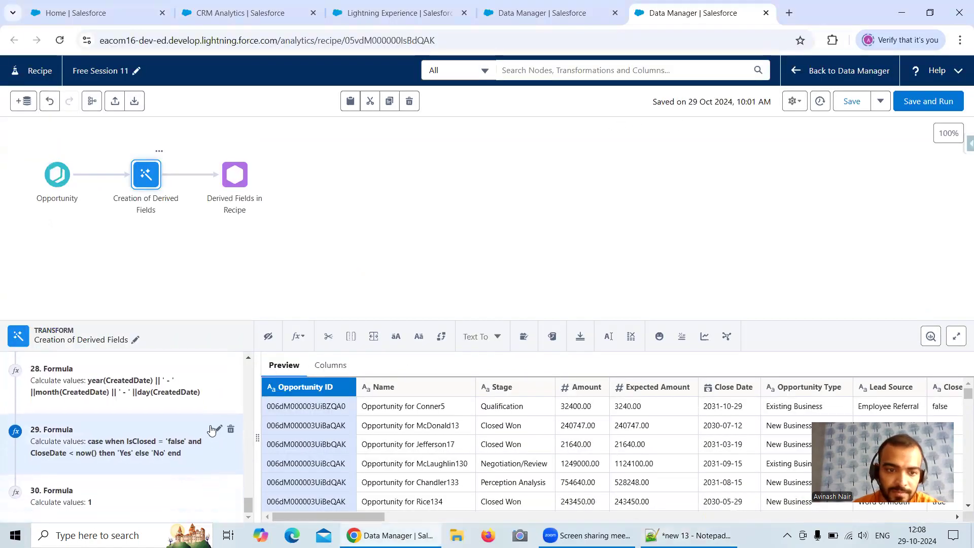
pyautogui.click(214, 494)
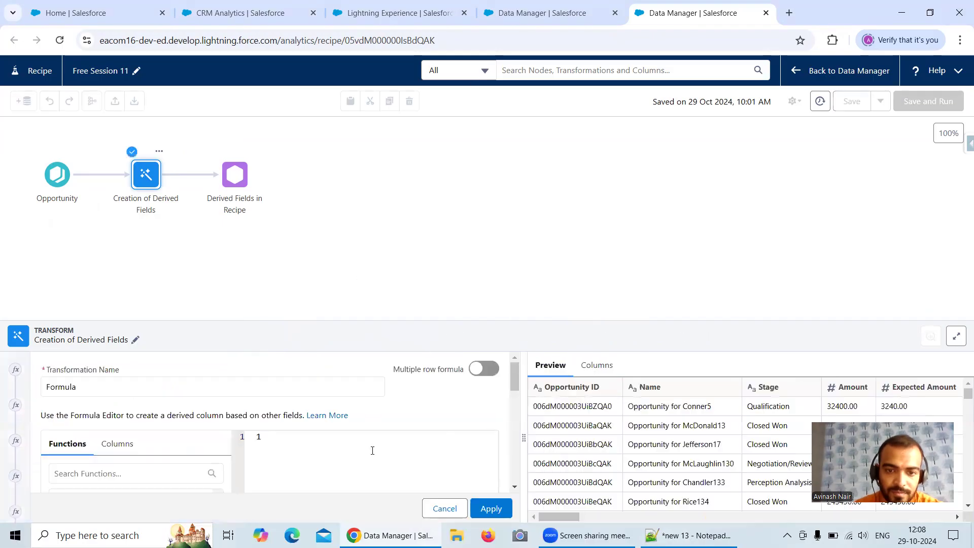
pyautogui.moveTo(263, 436); pyautogui.dragTo(242, 436)
pyautogui.hotkey('ctrl', 'a')
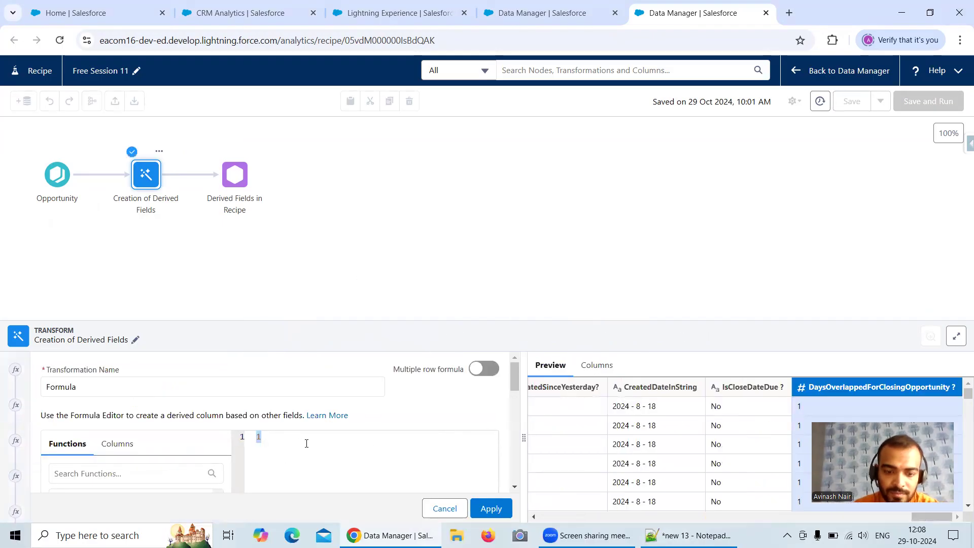
pyautogui.hotkey('ctrl', 'v')
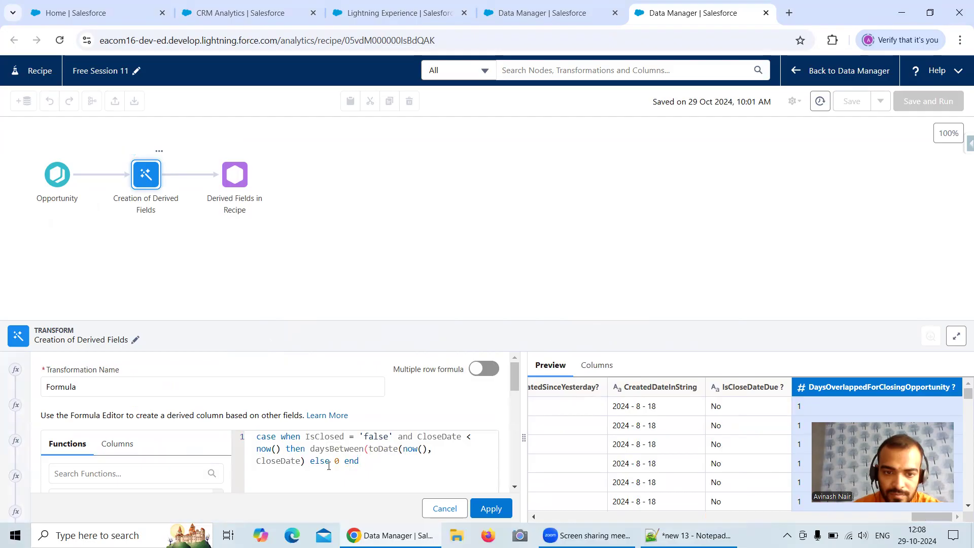
# Replace daysBetween(toDate in the formula with the suggested datediff function
pyautogui.moveTo(312, 448); pyautogui.dragTo(398, 449)
pyautogui.press('BackSpace')
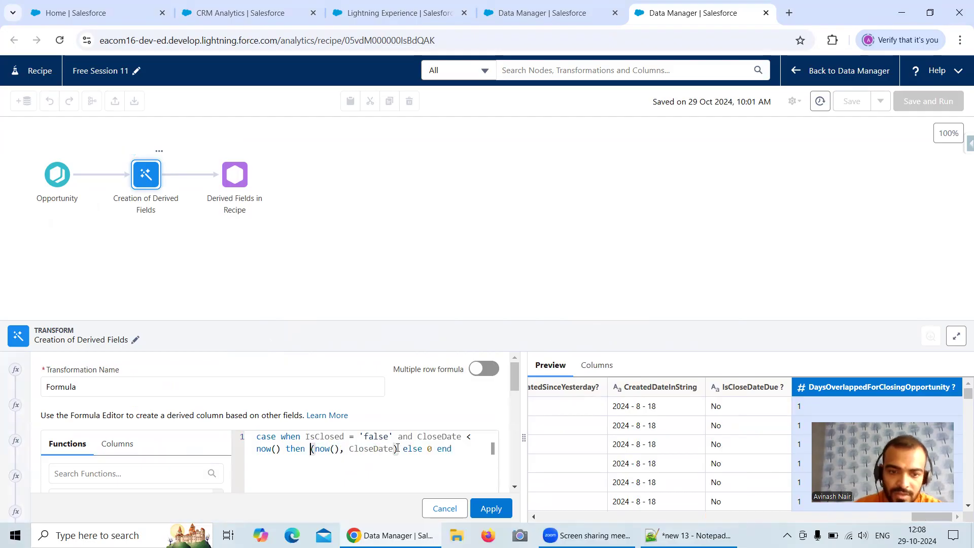
pyautogui.write('date')
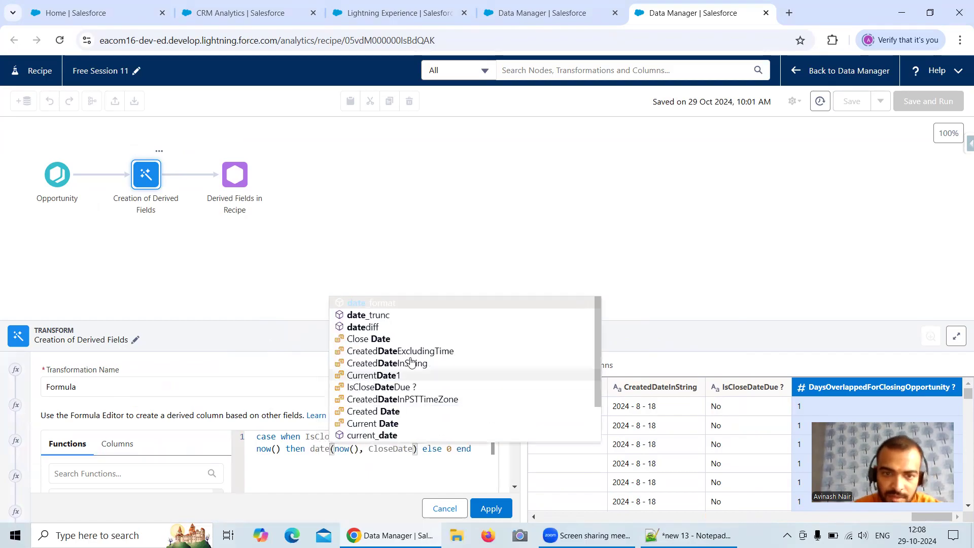
pyautogui.click(374, 327)
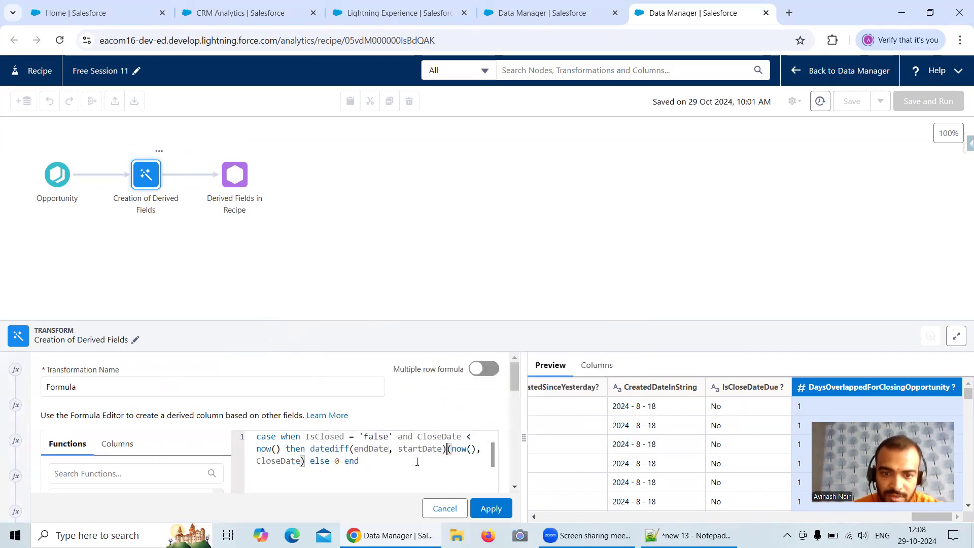
# Remove the placeholder arguments endDate and startDate and the surplus parentheses so the call reads datediff(now(), CloseDate)
pyautogui.press('BackSpace')
pyautogui.press('BackSpace')
pyautogui.press('BackSpace')
pyautogui.press('BackSpace')
pyautogui.press('BackSpace')
pyautogui.press('BackSpace')
pyautogui.press('BackSpace')
pyautogui.press('BackSpace')
pyautogui.press('BackSpace')
pyautogui.press('BackSpace')
pyautogui.press('BackSpace')
pyautogui.press('BackSpace')
pyautogui.press('BackSpace')
pyautogui.press('BackSpace')
pyautogui.press('BackSpace')
pyautogui.press('BackSpace')
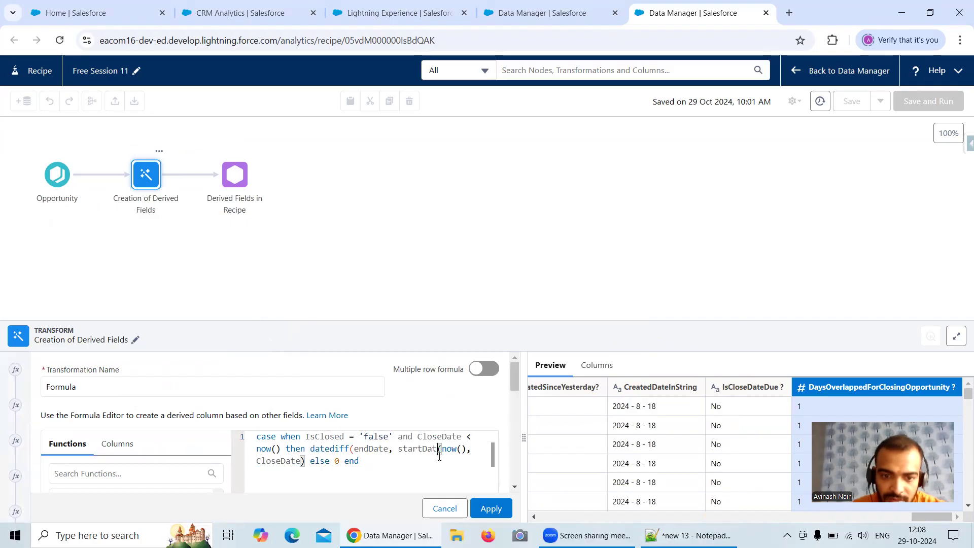
pyautogui.press('BackSpace')
pyautogui.press('BackSpace')
pyautogui.press('BackSpace')
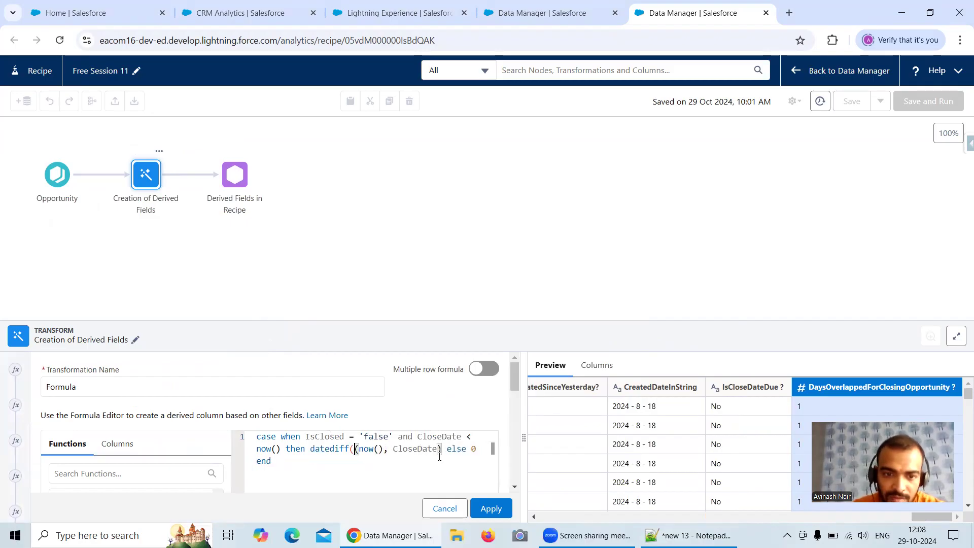
pyautogui.press('BackSpace')
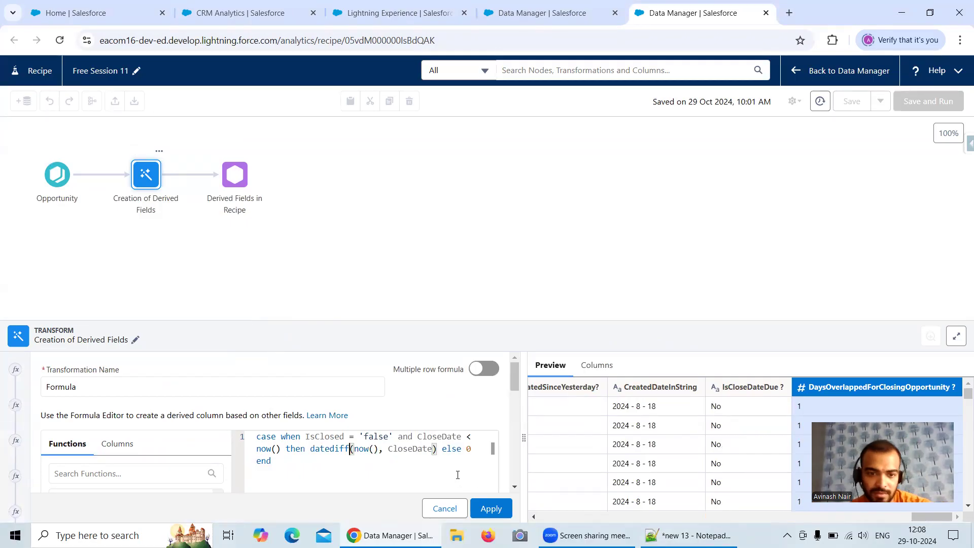
# Apply formula 30 and check the DaysOverlappedForClosingOpportunity values against IsCloseDateDue in the preview
pyautogui.click(489, 510)
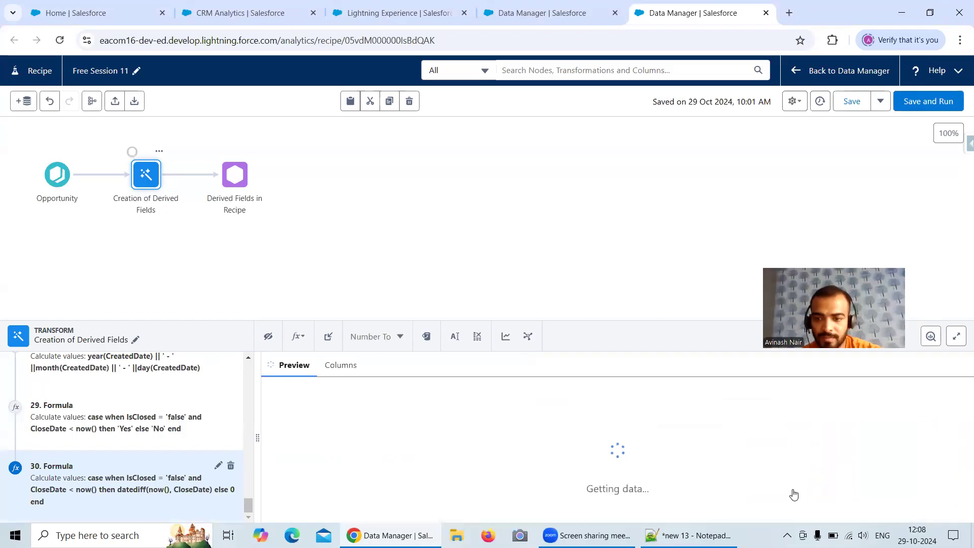
pyautogui.moveTo(966, 395); pyautogui.dragTo(934, 500)
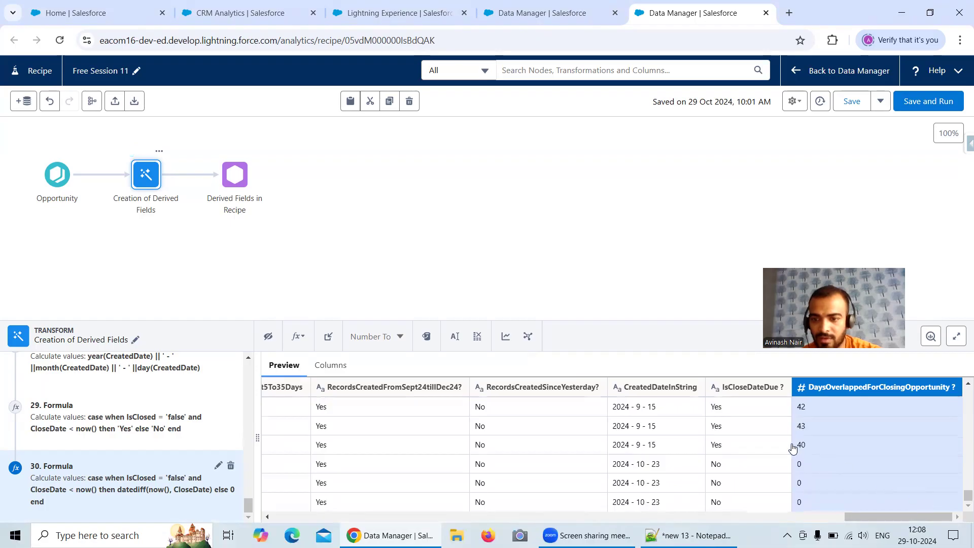
pyautogui.moveTo(861, 524); pyautogui.dragTo(858, 523)
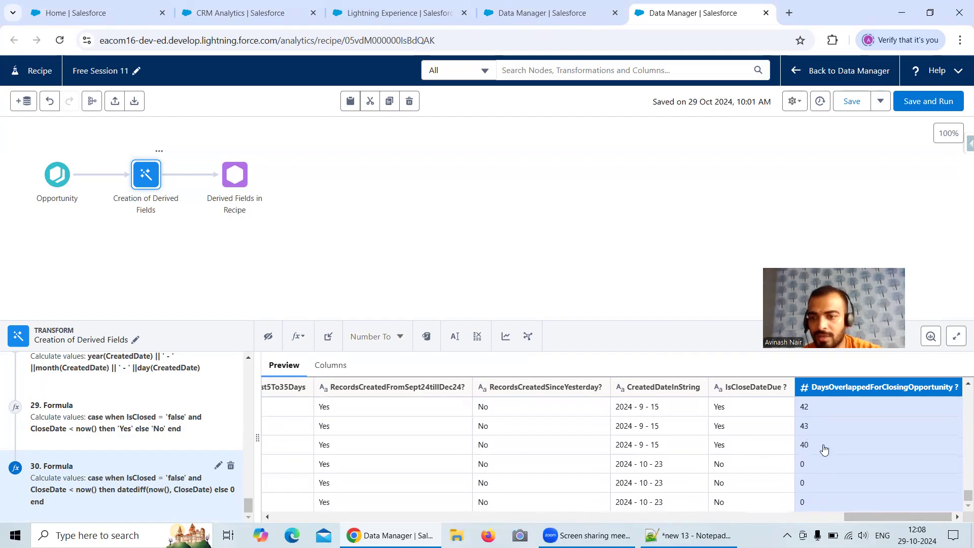
pyautogui.scroll(1, 823, 449)
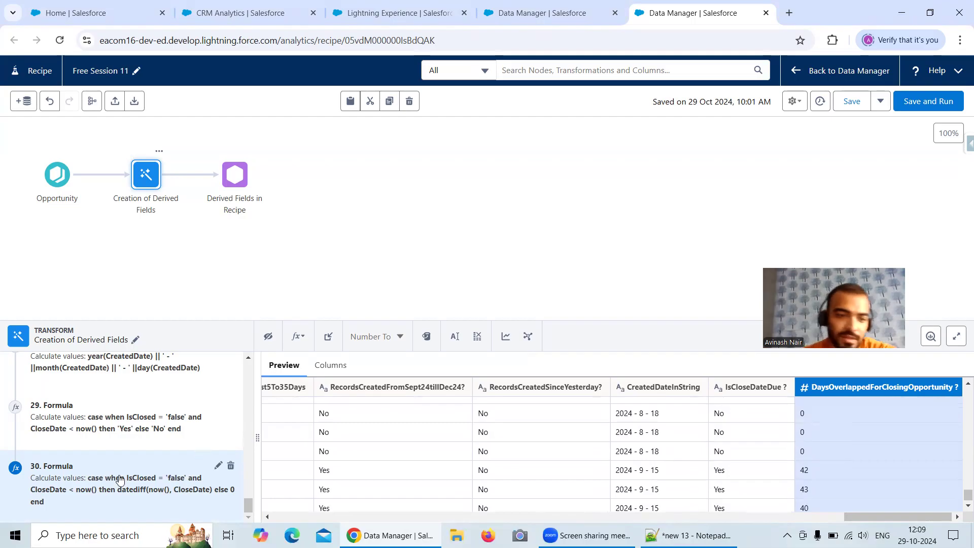
# In the Free Session 6 dataflow, leave the DaysOverlappedForClosingOpportunity field without saving and open the OpportunityAge field
pyautogui.click(547, 12)
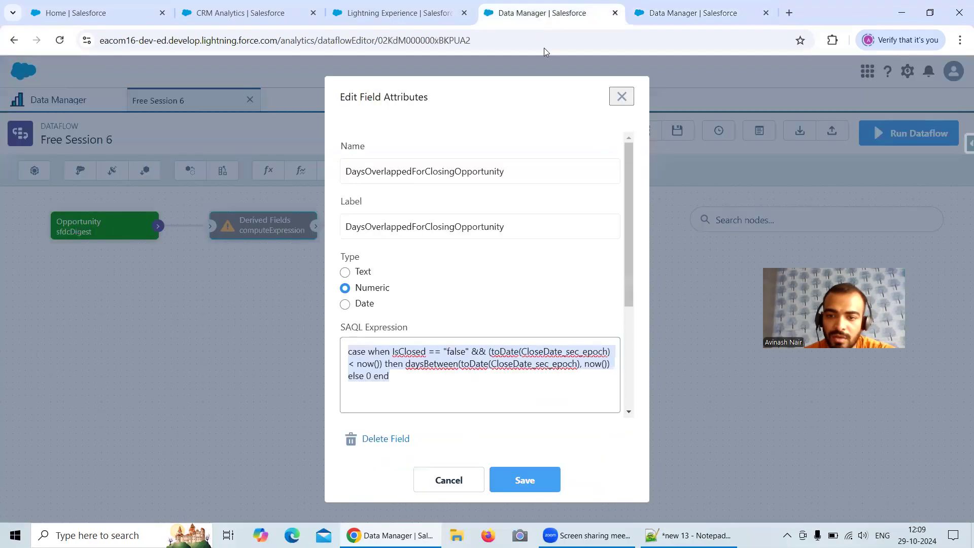
pyautogui.click(464, 480)
pyautogui.scroll(-10, 479, 366)
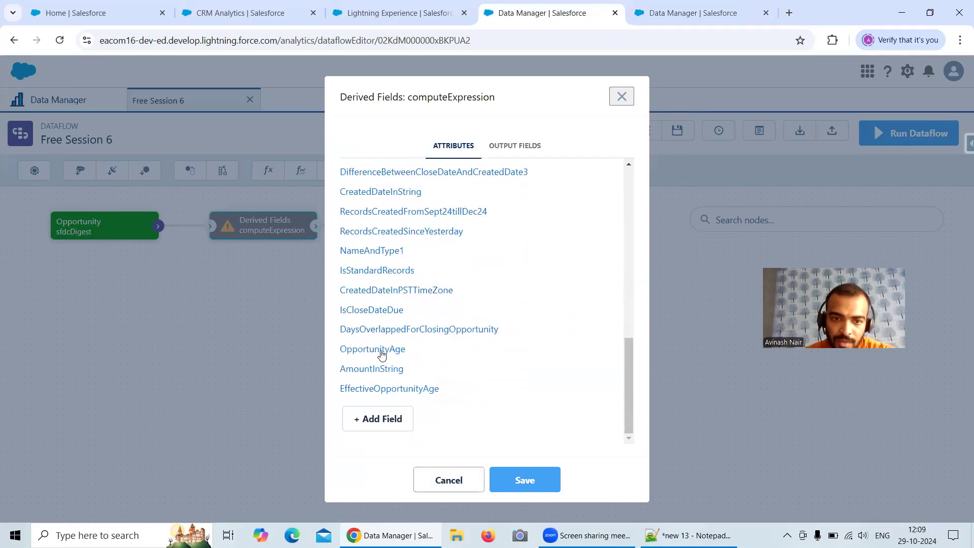
pyautogui.click(381, 353)
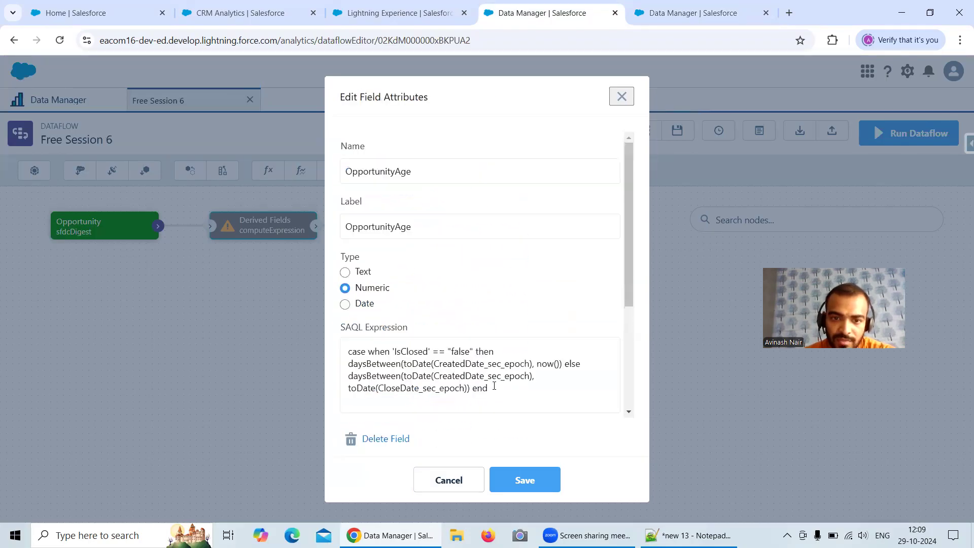
# Copy OpportunityAge's whole SAQL expression and paste it as a new last line in Notepad++, separated by a blank line
pyautogui.moveTo(495, 388); pyautogui.dragTo(332, 358)
pyautogui.hotkey('ctrl', 'c')
pyautogui.hotkey('alt', 'Tab')
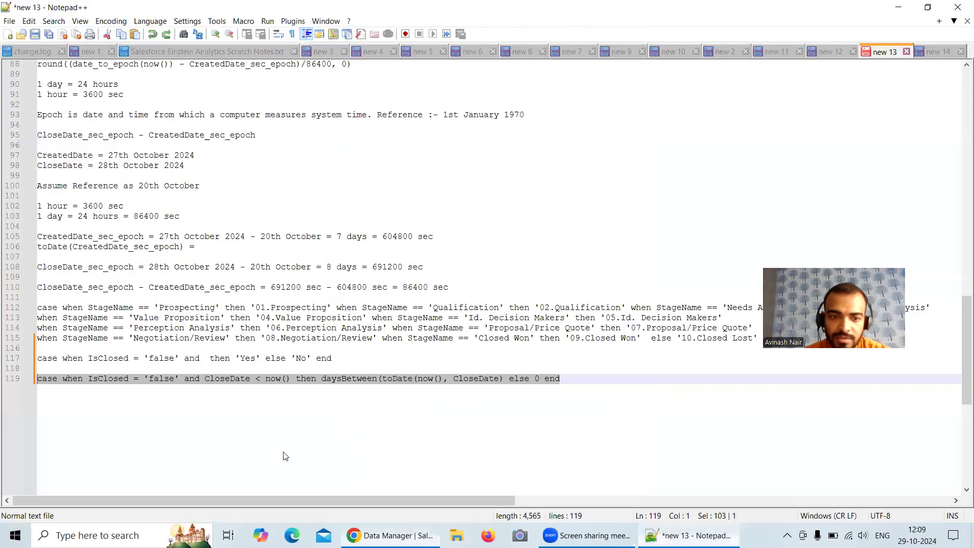
pyautogui.click(574, 385)
pyautogui.press('Return')
pyautogui.press('Return')
pyautogui.hotkey('ctrl', 'v')
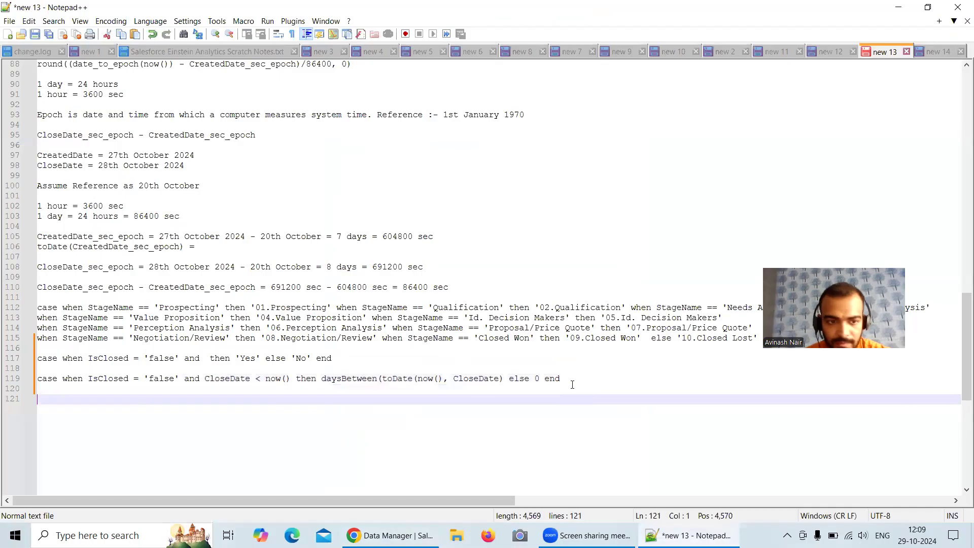
# Convert the condition in the pasted OpportunityAge expression to IsClosed = 'false', with an unquoted field name, single equals sign and single quotes
pyautogui.click(137, 400)
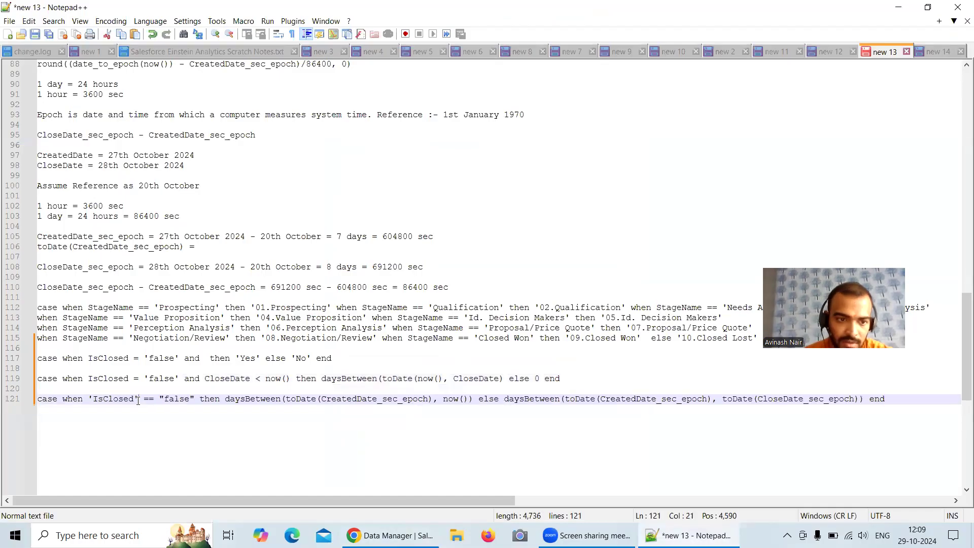
pyautogui.press('BackSpace')
pyautogui.click(91, 400)
pyautogui.press('BackSpace')
pyautogui.click(139, 398)
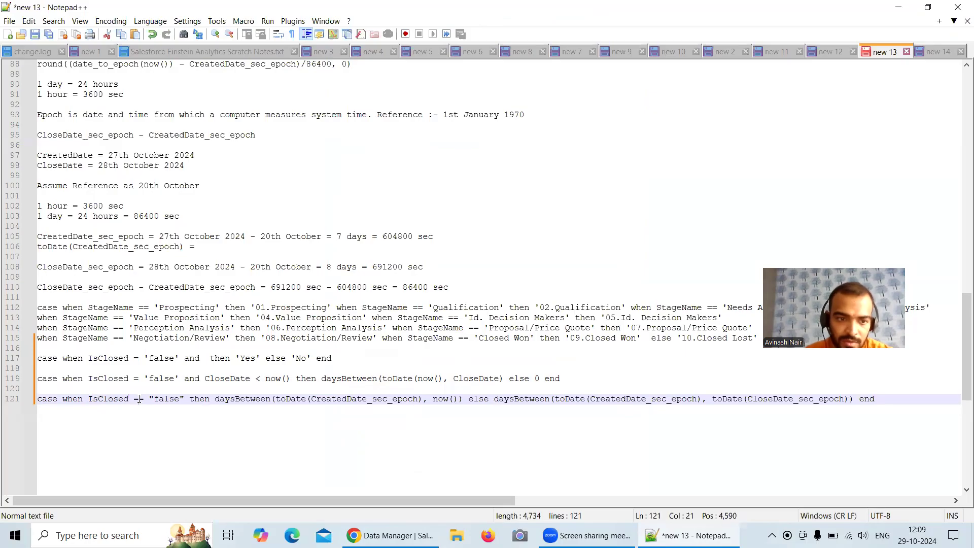
pyautogui.press('BackSpace')
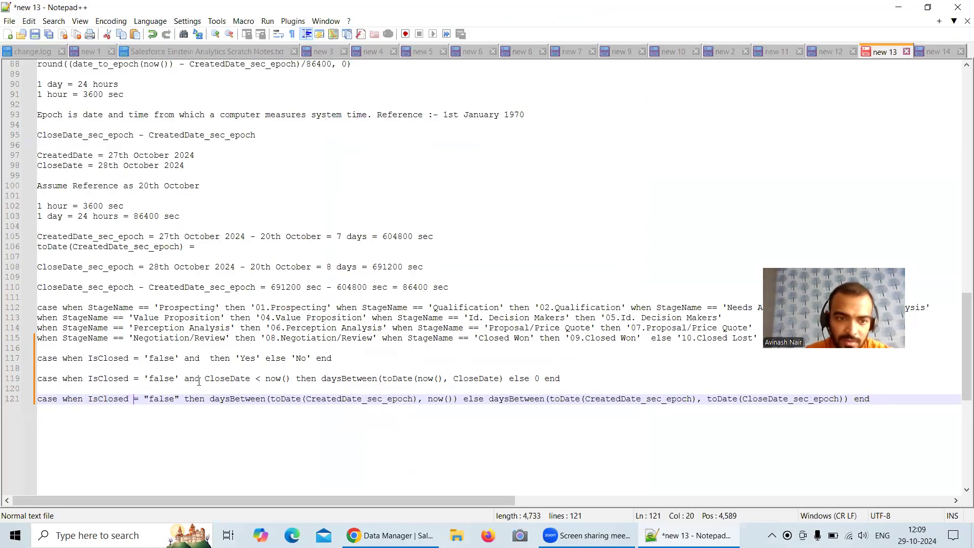
pyautogui.press('BackSpace')
pyautogui.write("'")
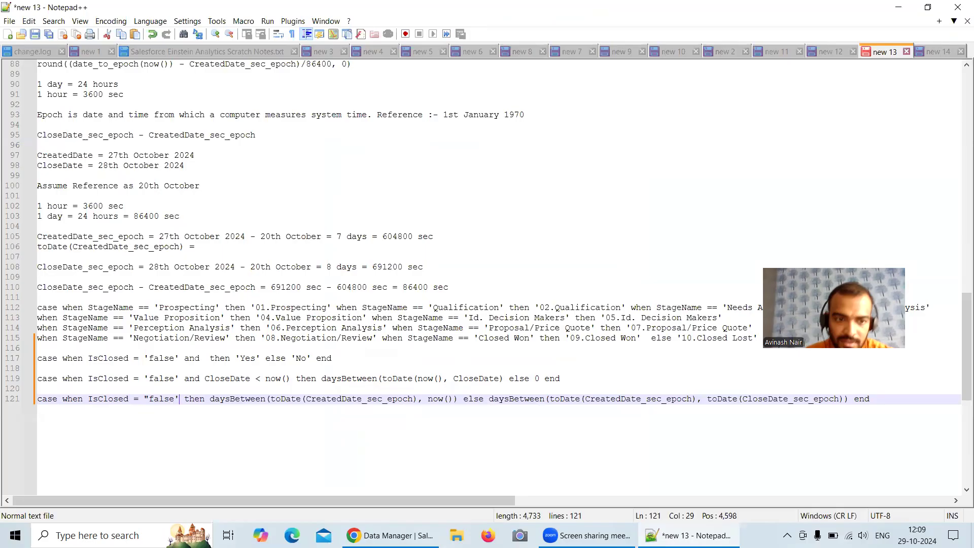
pyautogui.press('BackSpace')
pyautogui.write("'")
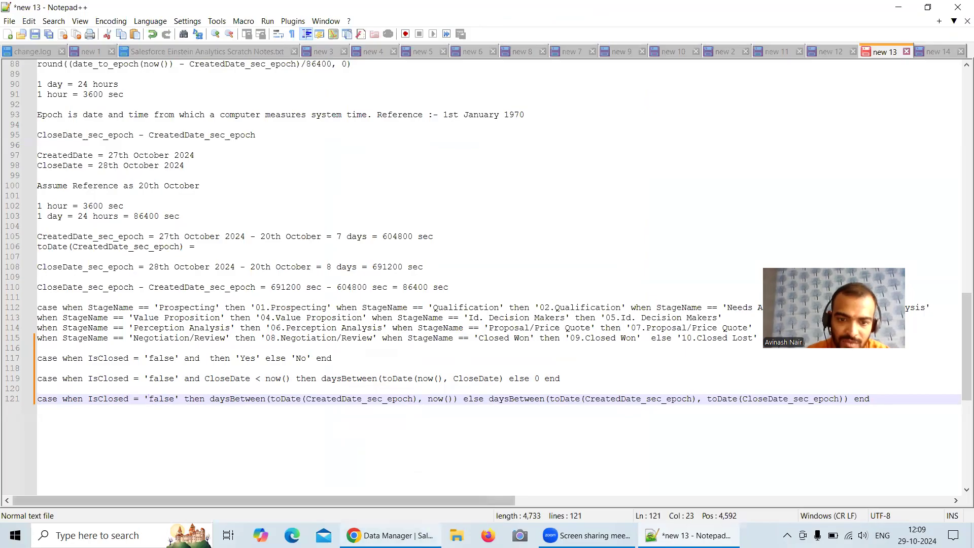
# Copy datediff(now(), CloseDate) from the recipe's formula 30 and paste it over the first daysBetween(toDate in the last Notepad++ expression
pyautogui.moveTo(388, 535)
pyautogui.click(386, 486)
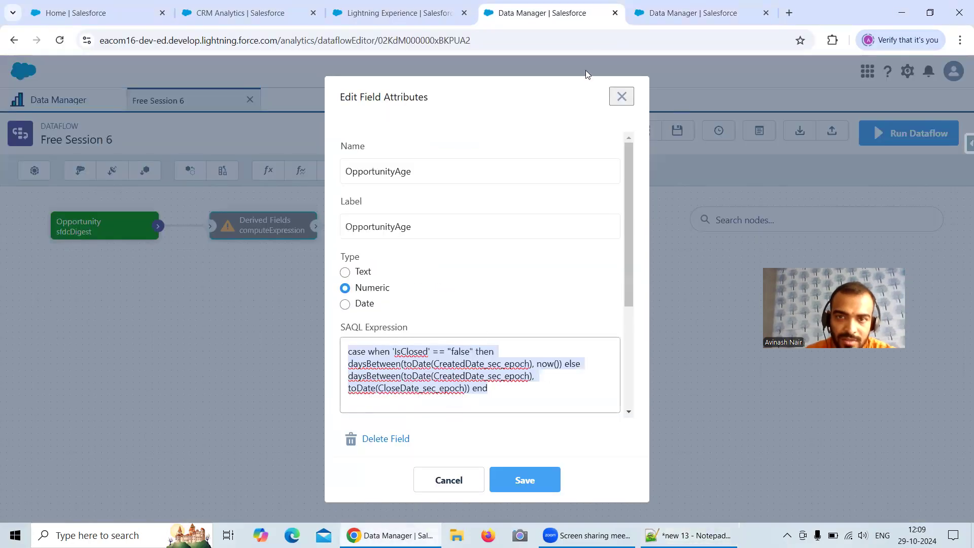
pyautogui.click(692, 13)
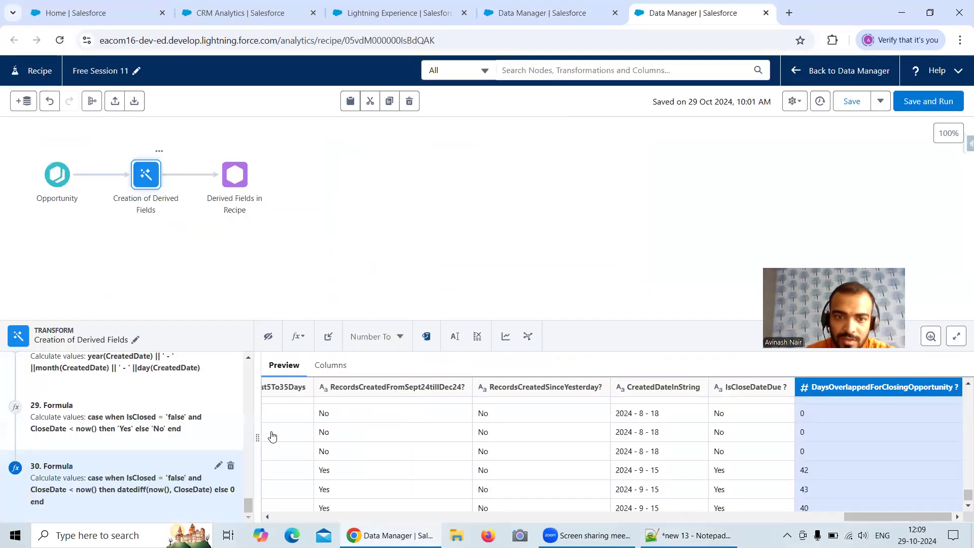
pyautogui.click(218, 465)
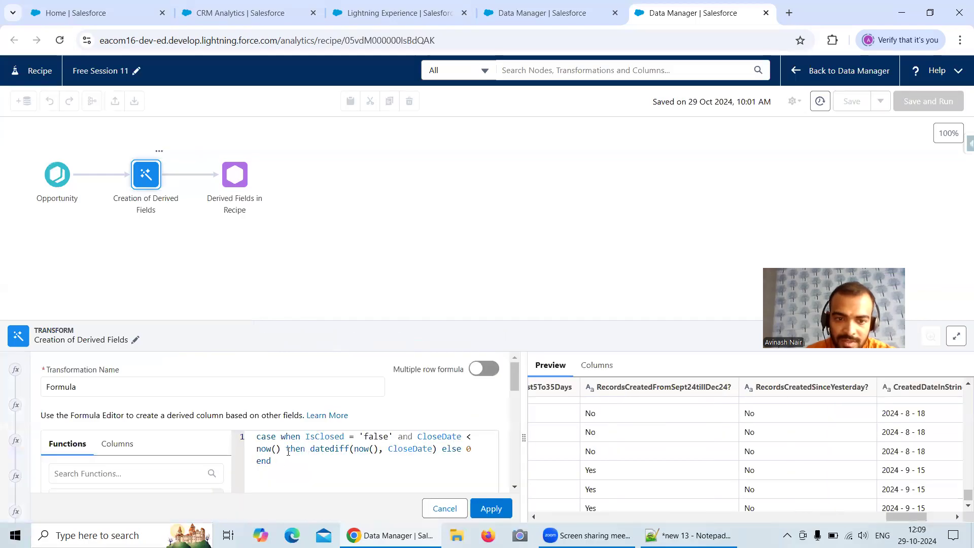
pyautogui.moveTo(310, 448); pyautogui.dragTo(436, 451)
pyautogui.hotkey('ctrl', 'c')
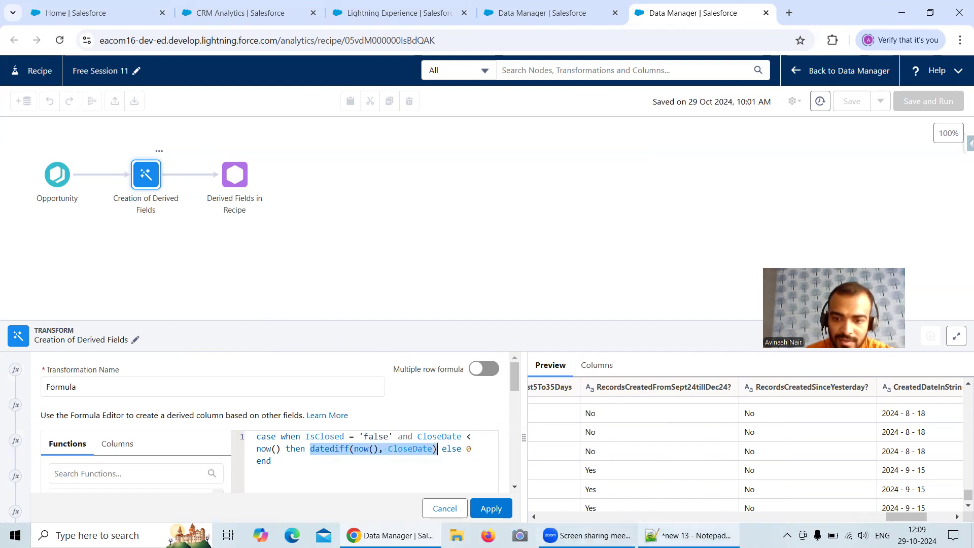
pyautogui.click(690, 535)
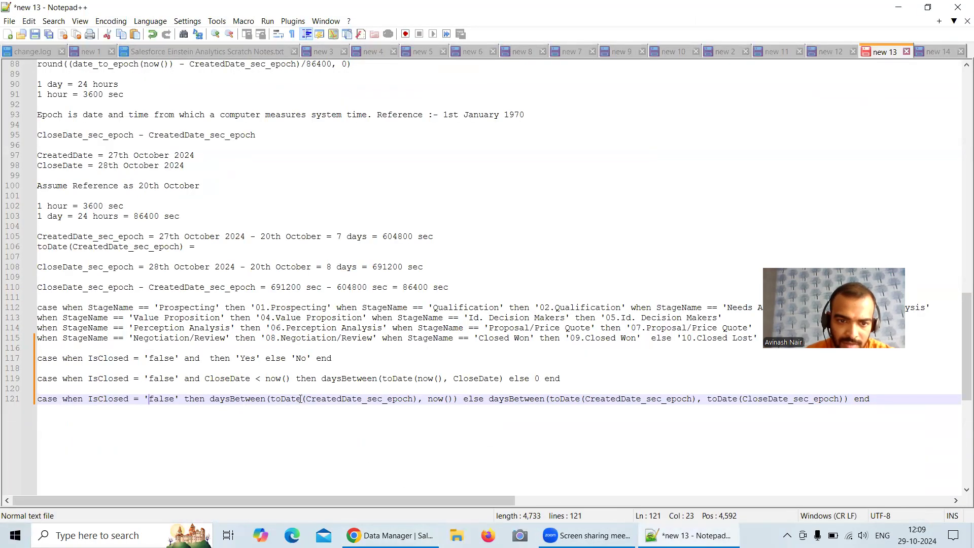
pyautogui.moveTo(302, 400); pyautogui.dragTo(210, 400)
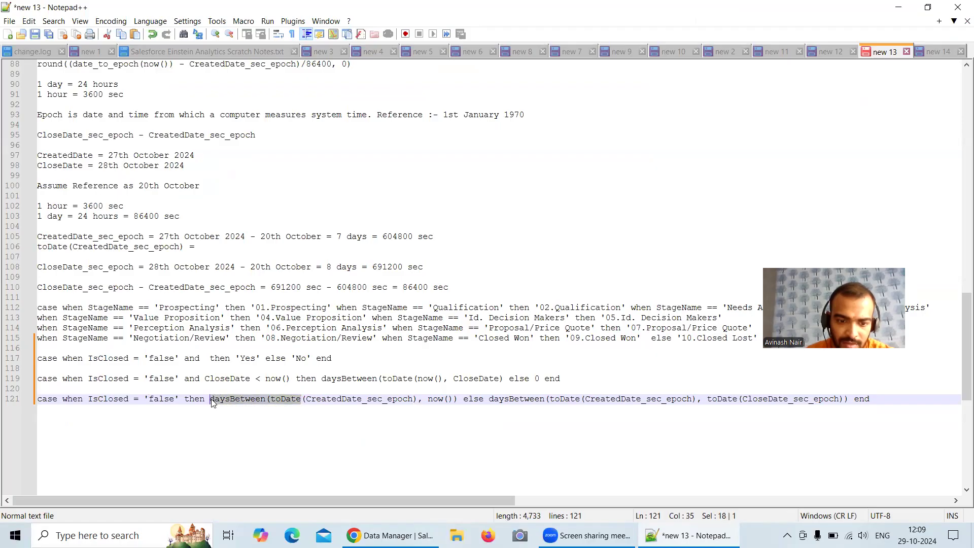
pyautogui.hotkey('ctrl', 'v')
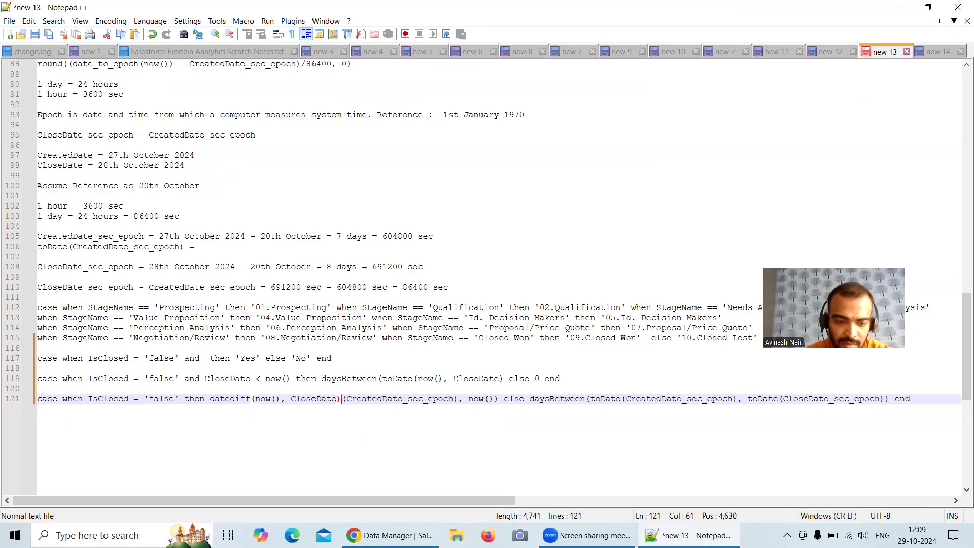
# Remove the leftover (CreatedDate_sec_epoch), now()) from the then branch and change its call to datediff(now(), CreatedDate)
pyautogui.moveTo(494, 399); pyautogui.dragTo(252, 399)
pyautogui.tripleClick(275, 399)
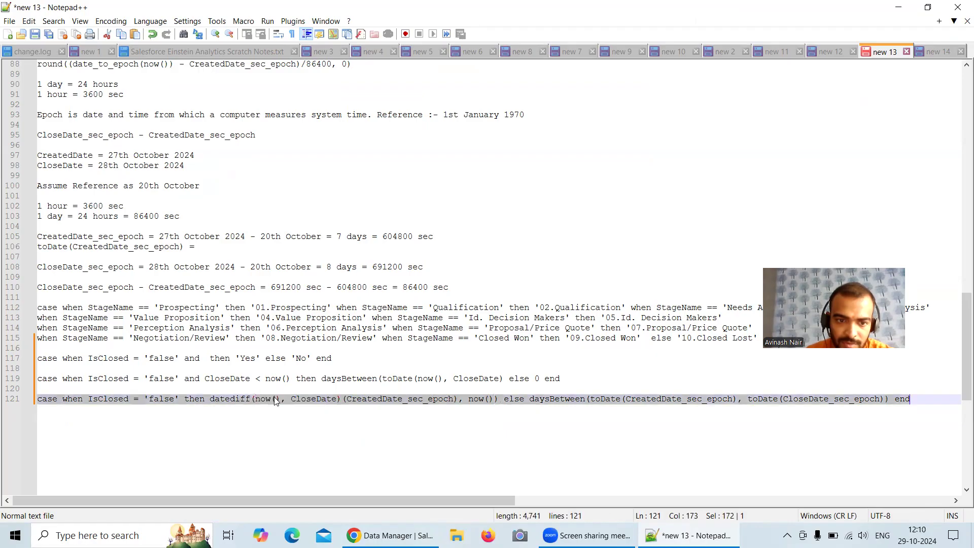
pyautogui.click(302, 410)
pyautogui.moveTo(339, 401); pyautogui.dragTo(498, 403)
pyautogui.press('Delete')
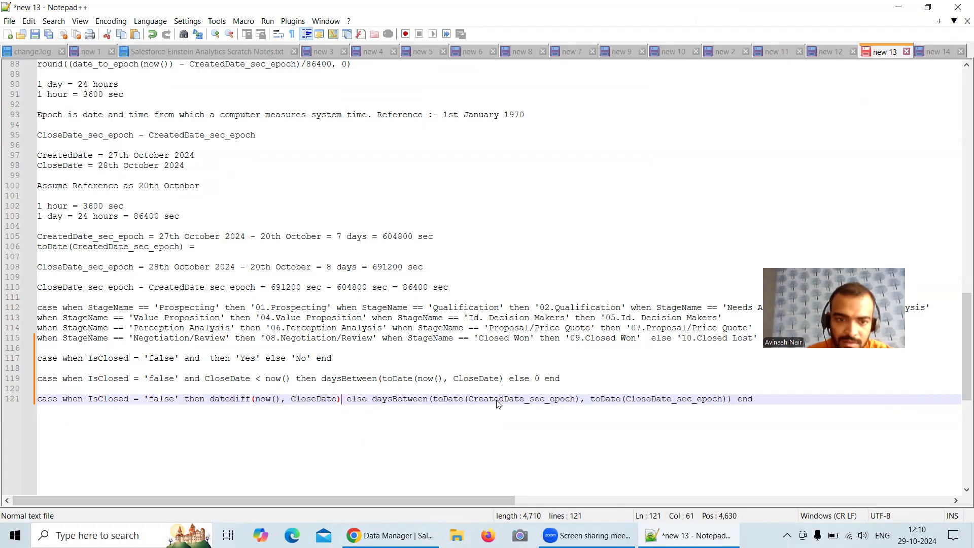
pyautogui.moveTo(337, 399); pyautogui.dragTo(292, 398)
pyautogui.write('CreatedDa')
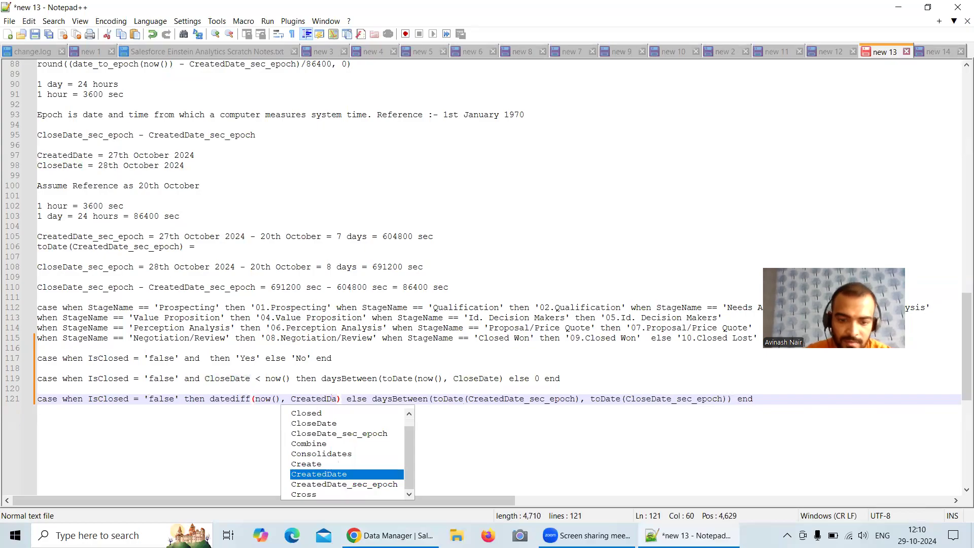
pyautogui.write('te')
pyautogui.click(503, 416)
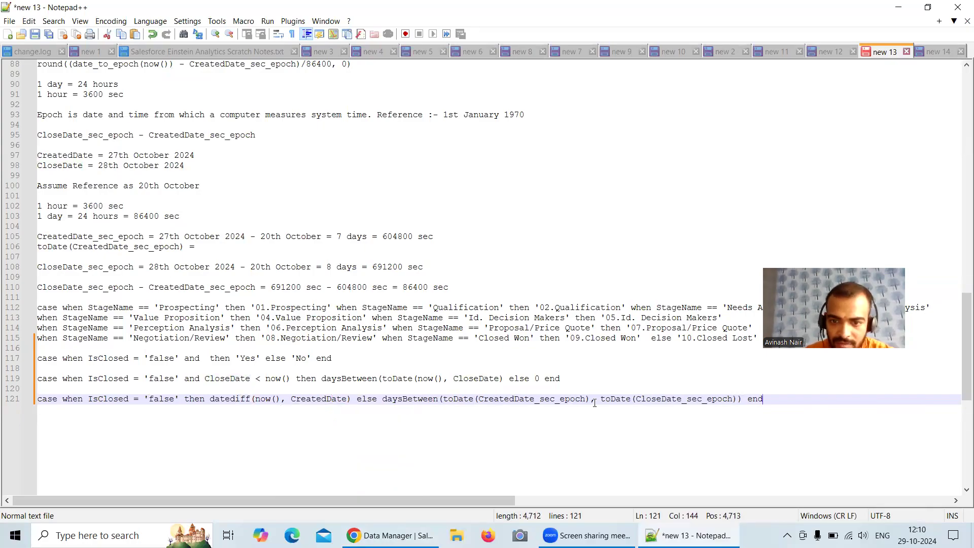
# Replace daysBetween in the else branch of the last expression with a copy of datediff
pyautogui.moveTo(250, 398); pyautogui.dragTo(211, 399)
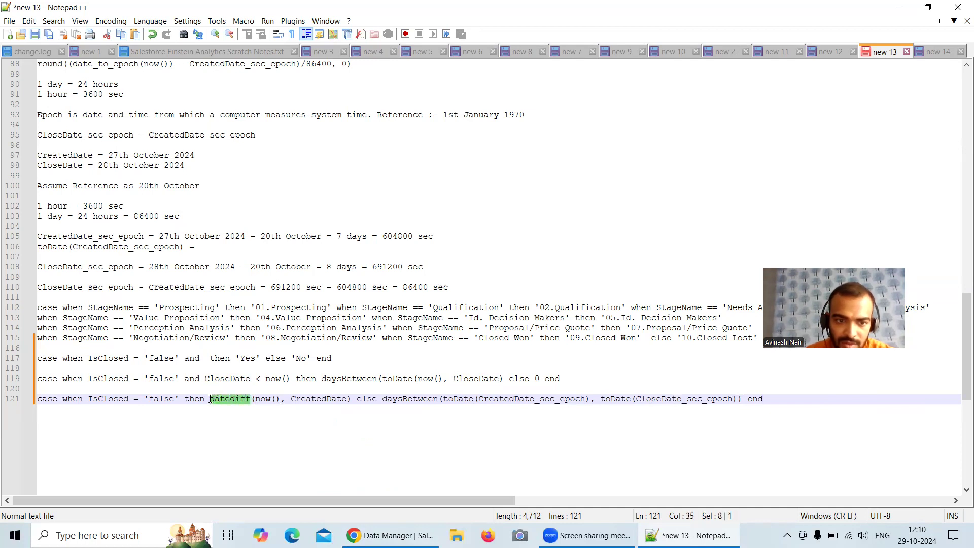
pyautogui.click(258, 414)
pyautogui.moveTo(250, 398); pyautogui.dragTo(213, 402)
pyautogui.hotkey('ctrl', 'c')
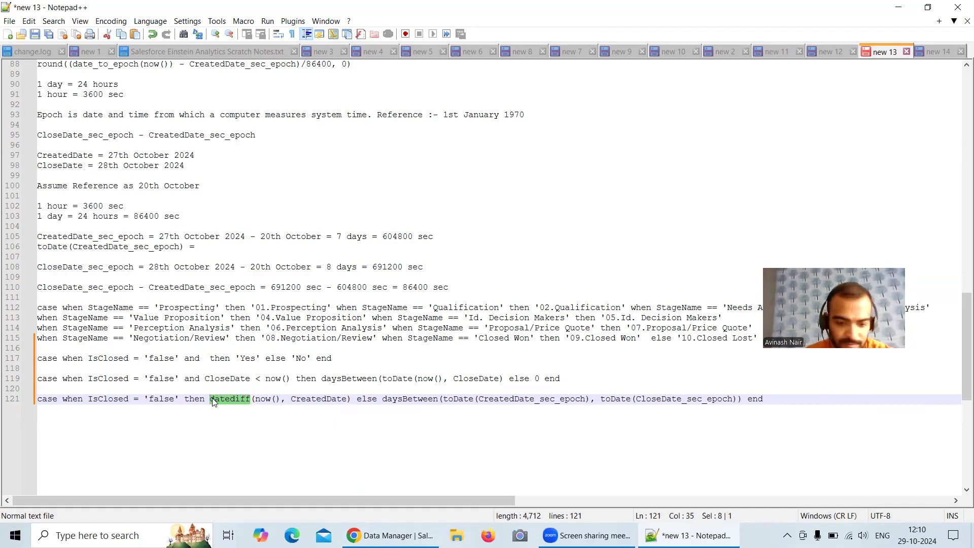
pyautogui.moveTo(437, 399); pyautogui.dragTo(384, 398)
pyautogui.hotkey('ctrl', 'v')
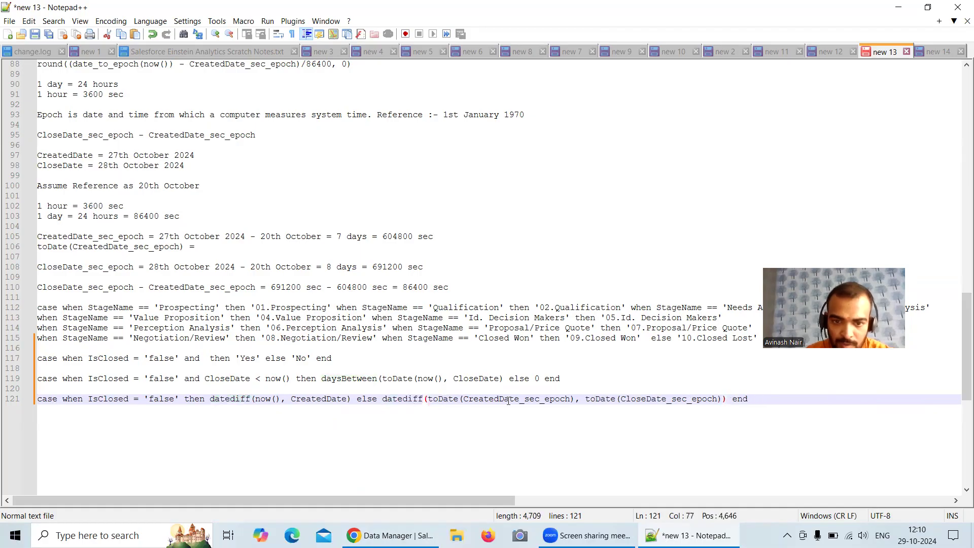
# Replace both toDate arguments in the else branch so the call reads datediff(CloseDate, CreatedDate)
pyautogui.moveTo(721, 398); pyautogui.dragTo(430, 402)
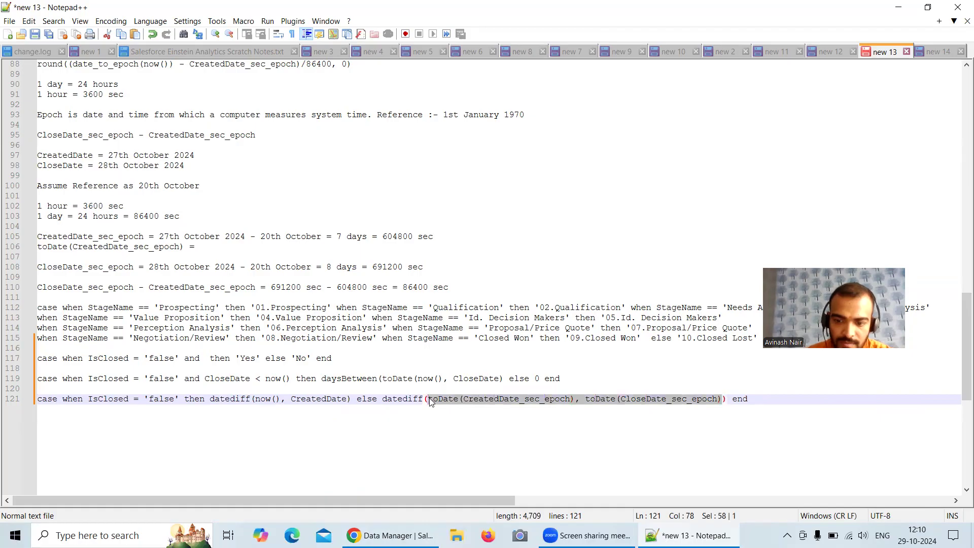
pyautogui.press('BackSpace')
pyautogui.write('CloseDate')
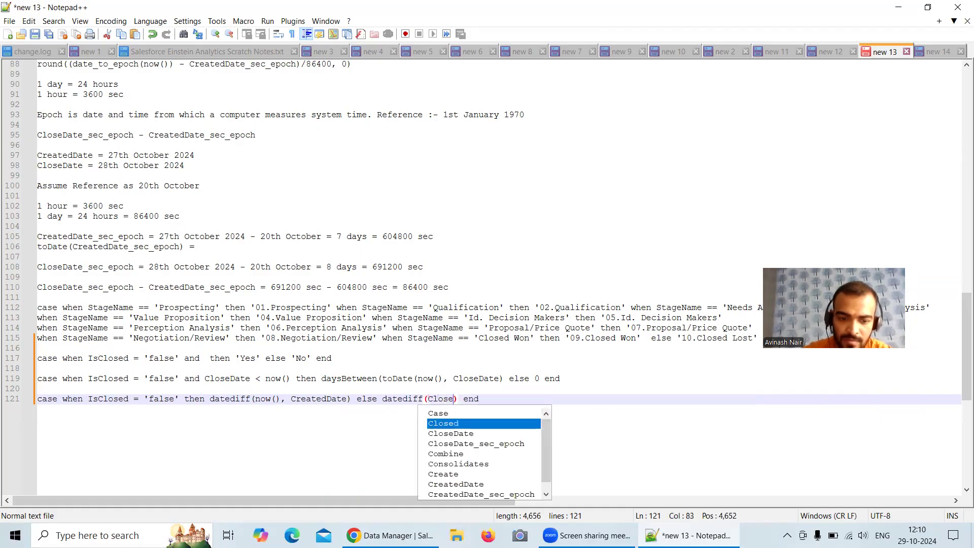
pyautogui.write(', CreatedD')
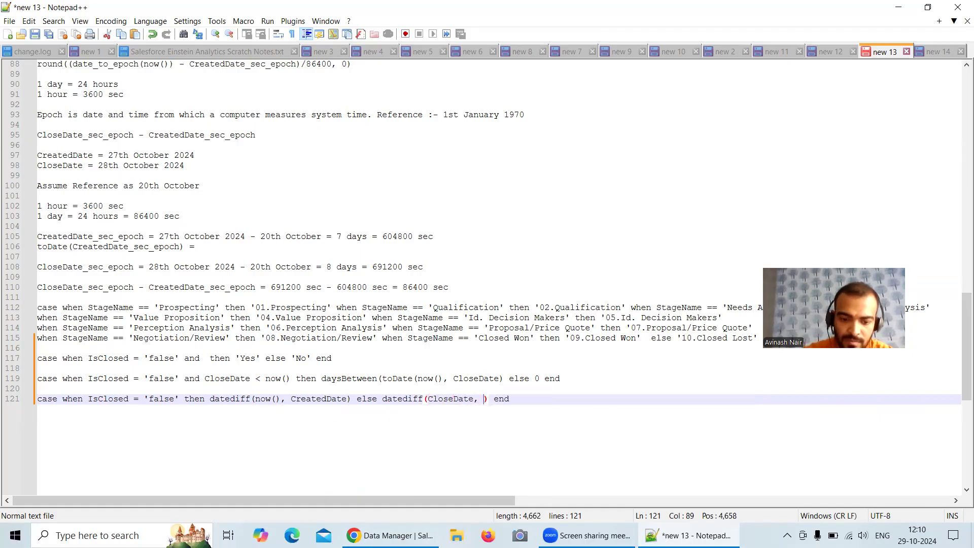
pyautogui.write('ate')
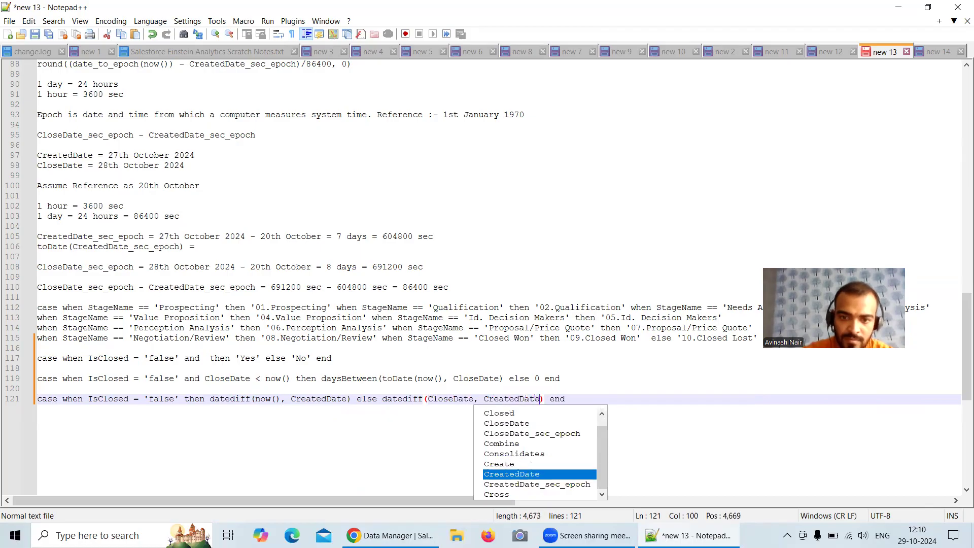
pyautogui.press('Escape')
# Copy the whole converted OpportunityAge expression and switch back to the Free Session 11 recipe in Chrome
pyautogui.moveTo(578, 399); pyautogui.dragTo(38, 405)
pyautogui.hotkey('ctrl', 'c')
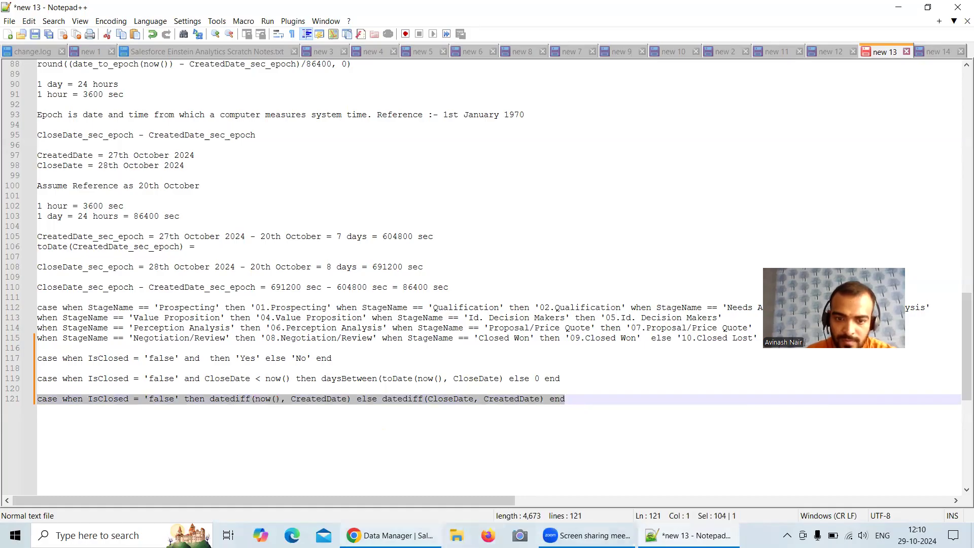
pyautogui.moveTo(391, 535)
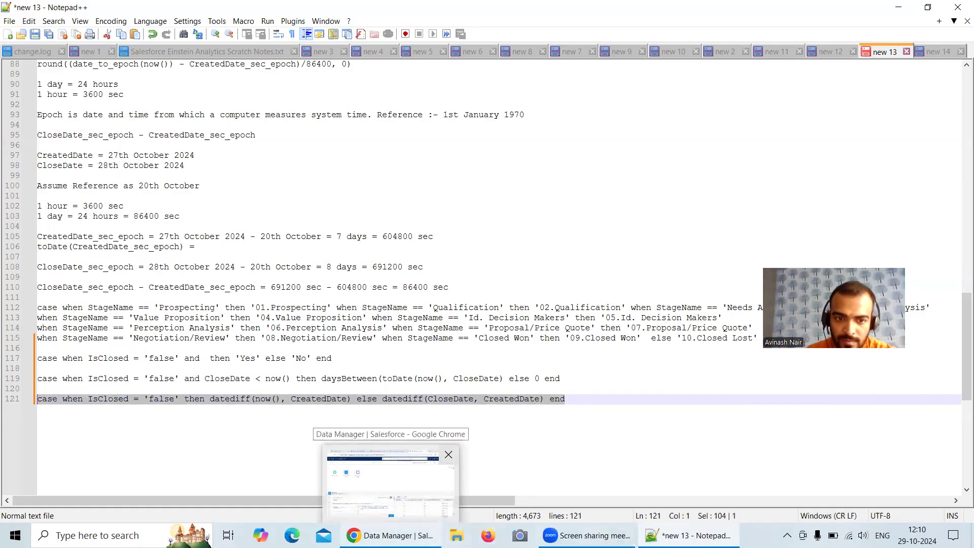
pyautogui.click(389, 482)
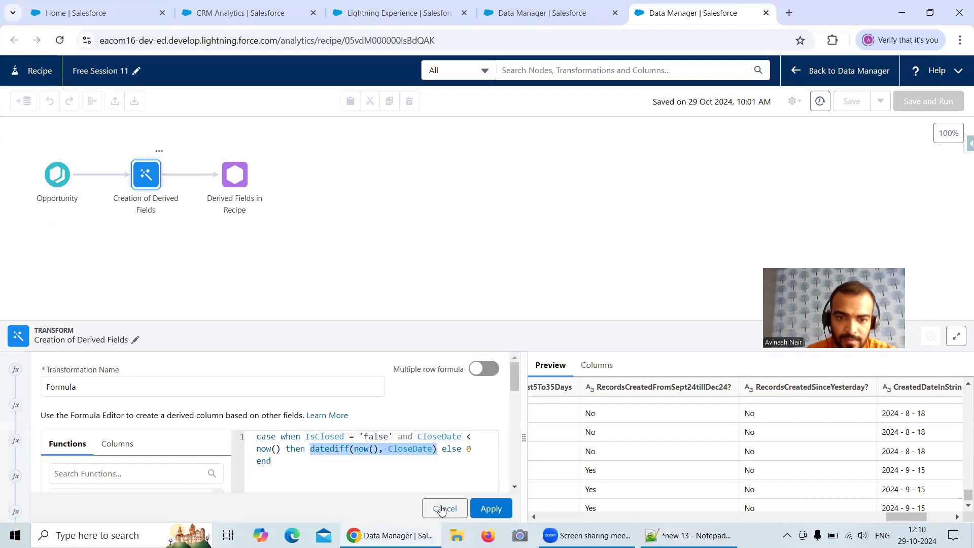
# Close the open formula without changes and add a new custom formula containing the copied OpportunityAge expression
pyautogui.click(441, 509)
pyautogui.click(300, 336)
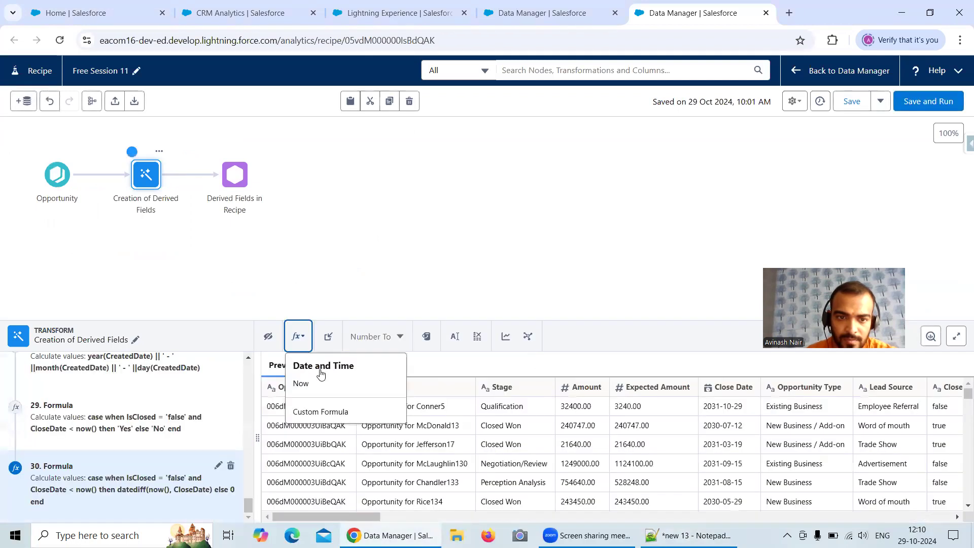
pyautogui.click(321, 412)
pyautogui.click(352, 438)
pyautogui.hotkey('ctrl', 'v')
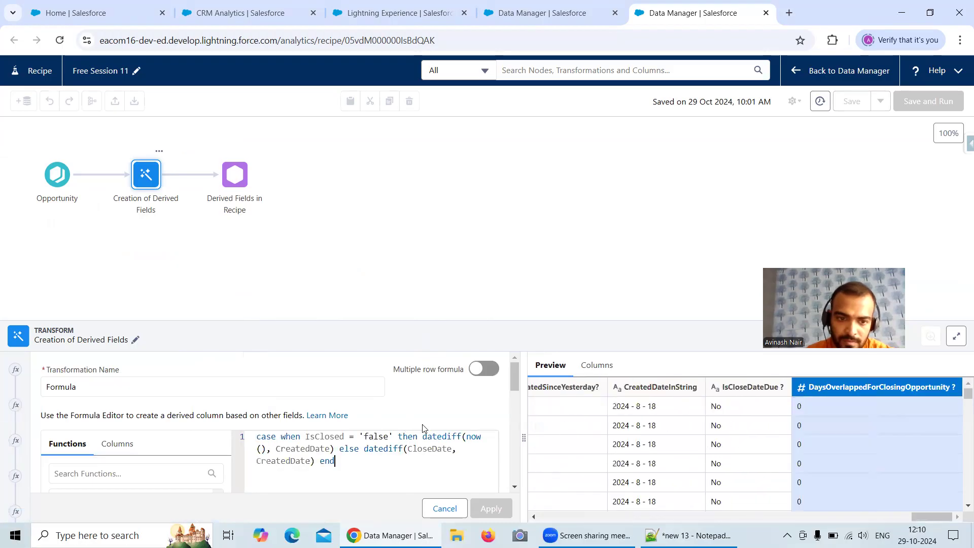
# Copy the field name OpportunityAge from the dataflow and use it as the new formula's column label and API name
pyautogui.click(541, 13)
pyautogui.moveTo(425, 172); pyautogui.dragTo(325, 175)
pyautogui.hotkey('ctrl', 'c')
pyautogui.click(725, 17)
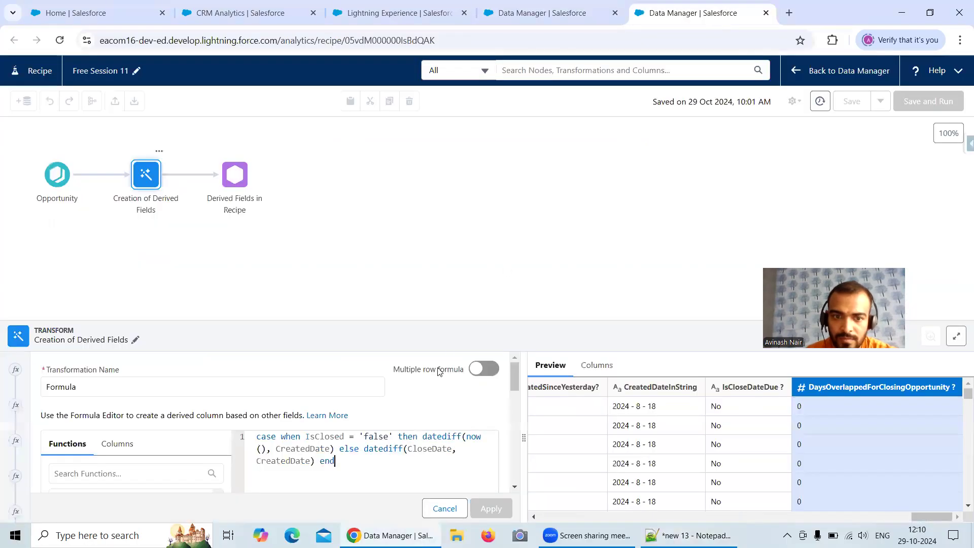
pyautogui.scroll(-2, 520, 428)
pyautogui.moveTo(520, 428); pyautogui.dragTo(518, 487)
pyautogui.moveTo(235, 461); pyautogui.dragTo(21, 475)
pyautogui.hotkey('ctrl', 'v')
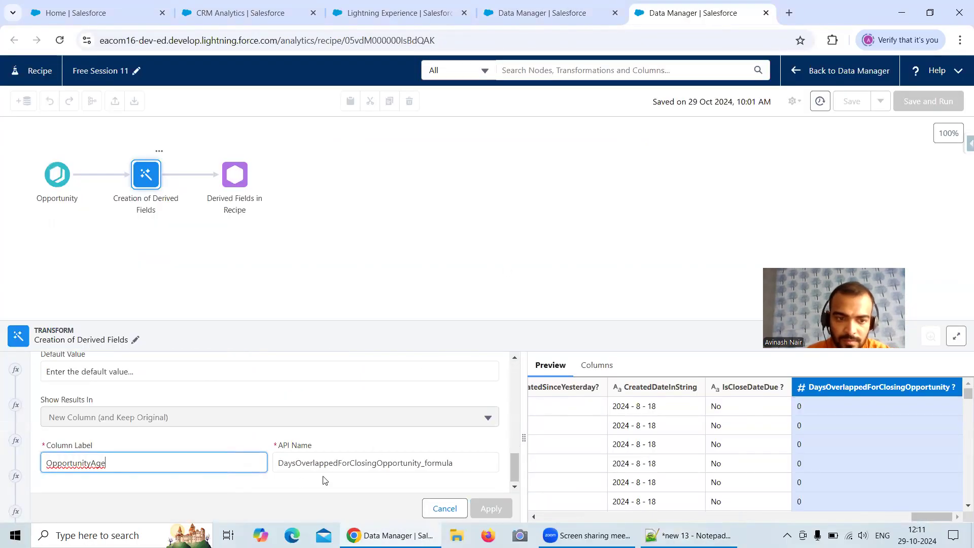
pyautogui.moveTo(474, 463); pyautogui.dragTo(263, 464)
pyautogui.hotkey('ctrl', 'v')
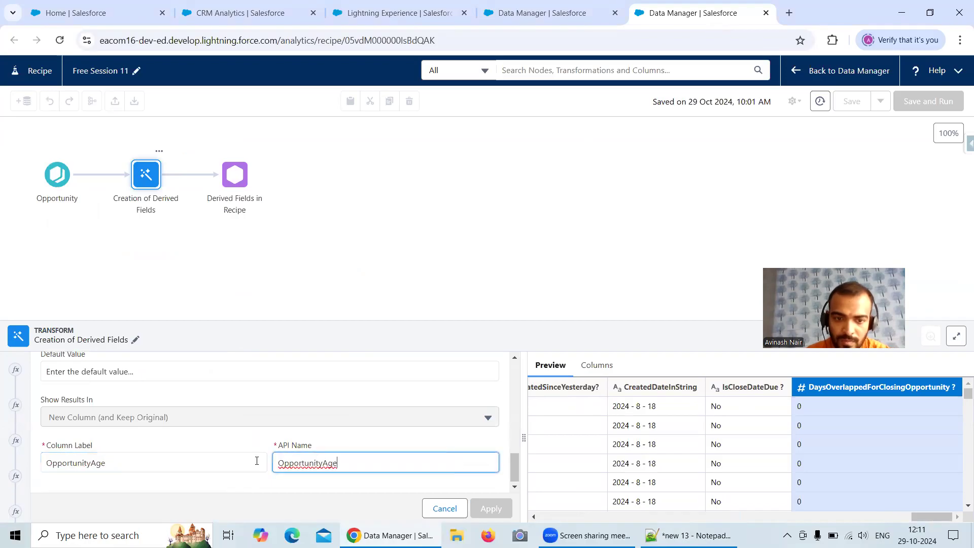
# Set the formula's output type to numeric, apply it, and check the OpportunityAge values in the preview
pyautogui.moveTo(509, 457); pyautogui.dragTo(513, 453)
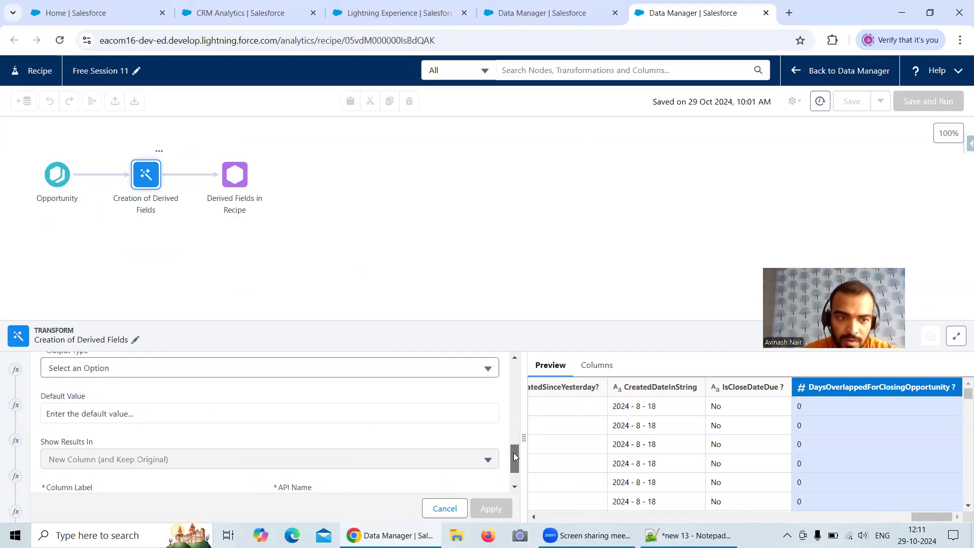
pyautogui.click(211, 369)
pyautogui.click(102, 426)
pyautogui.click(489, 509)
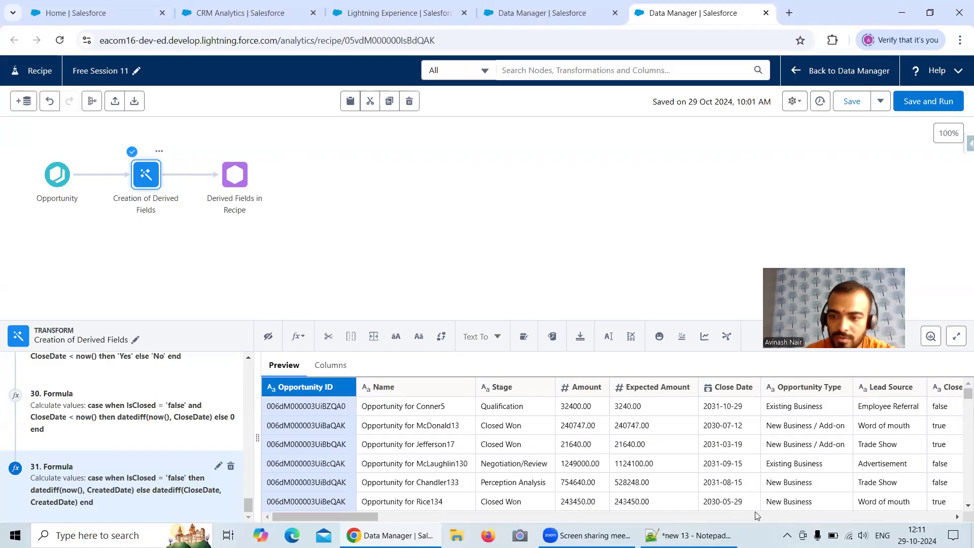
pyautogui.moveTo(362, 518); pyautogui.dragTo(951, 522)
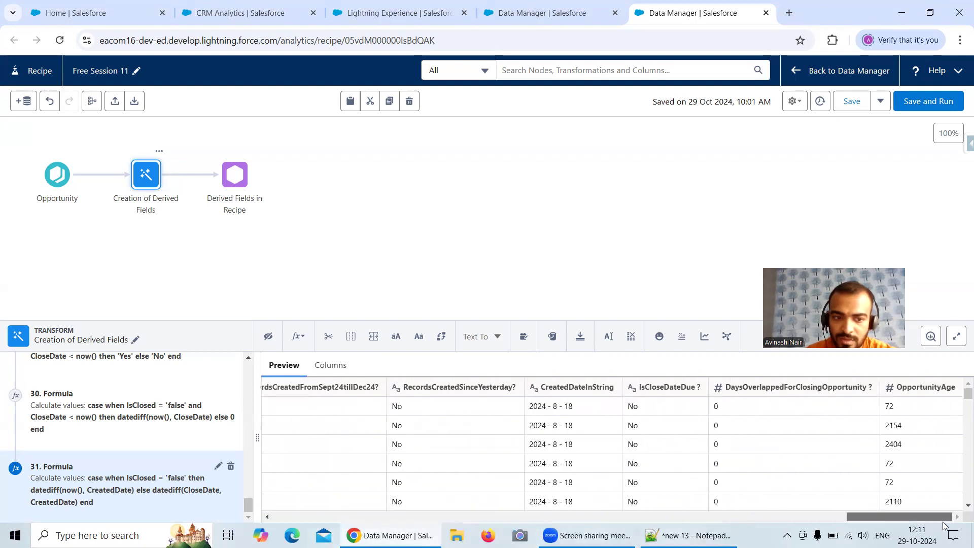
pyautogui.scroll(-1, 944, 436)
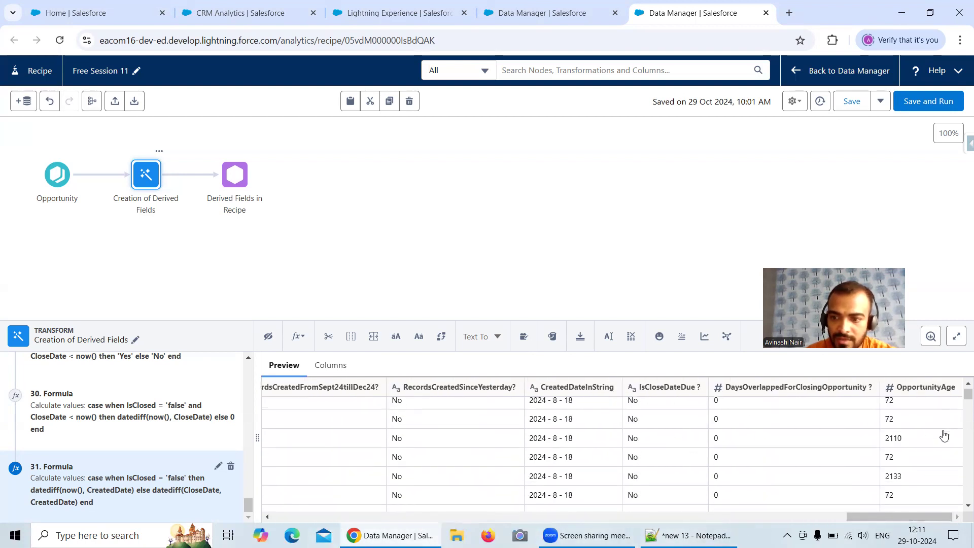
pyautogui.scroll(-5, 959, 411)
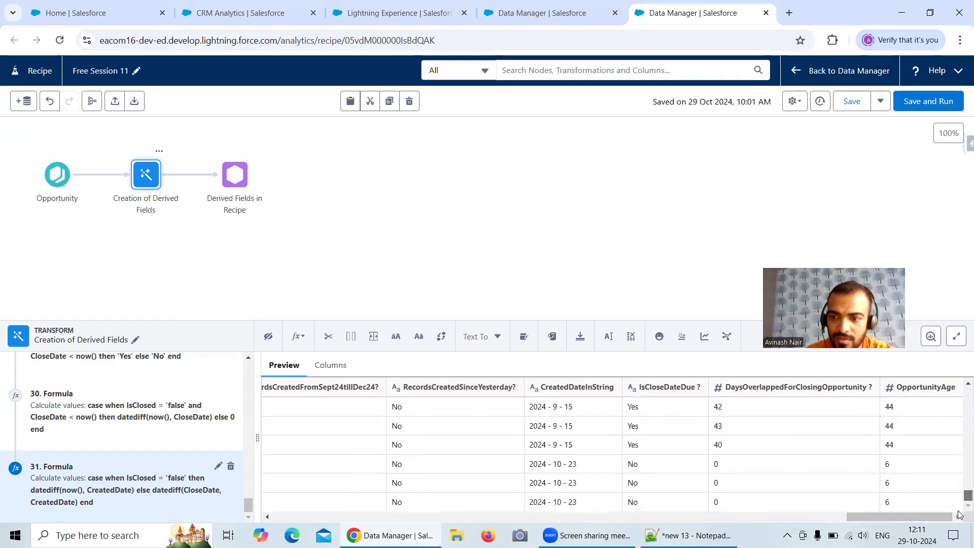
pyautogui.scroll(5, 959, 459)
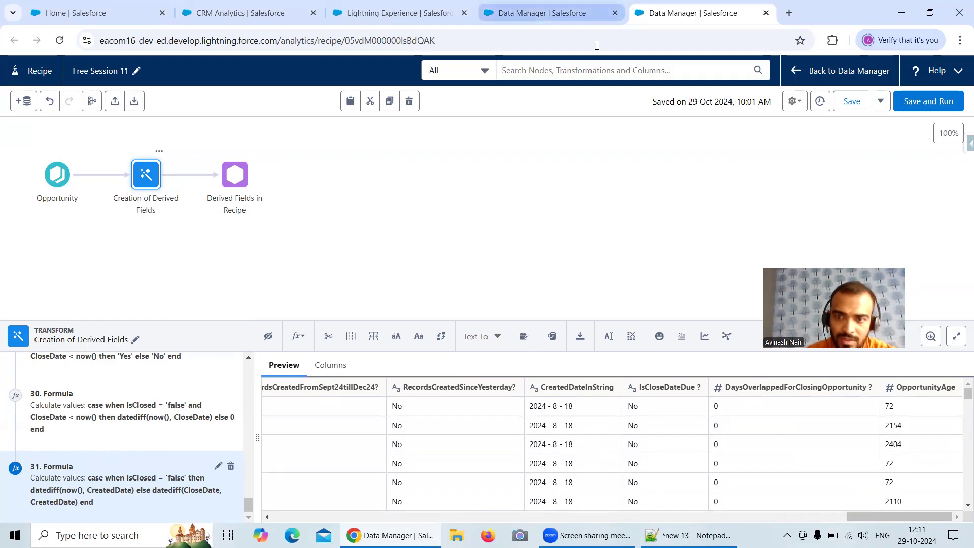
# In the Free Session 6 dataflow, leave the OpportunityAge field and copy the whole SAQL expression of EffectiveOpportunityAge
pyautogui.click(541, 12)
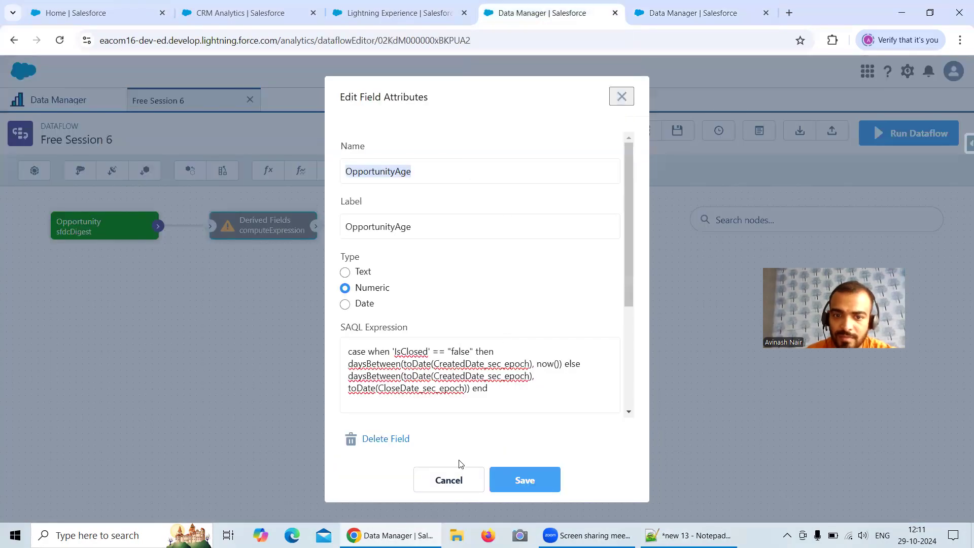
pyautogui.click(453, 477)
pyautogui.scroll(-10, 469, 372)
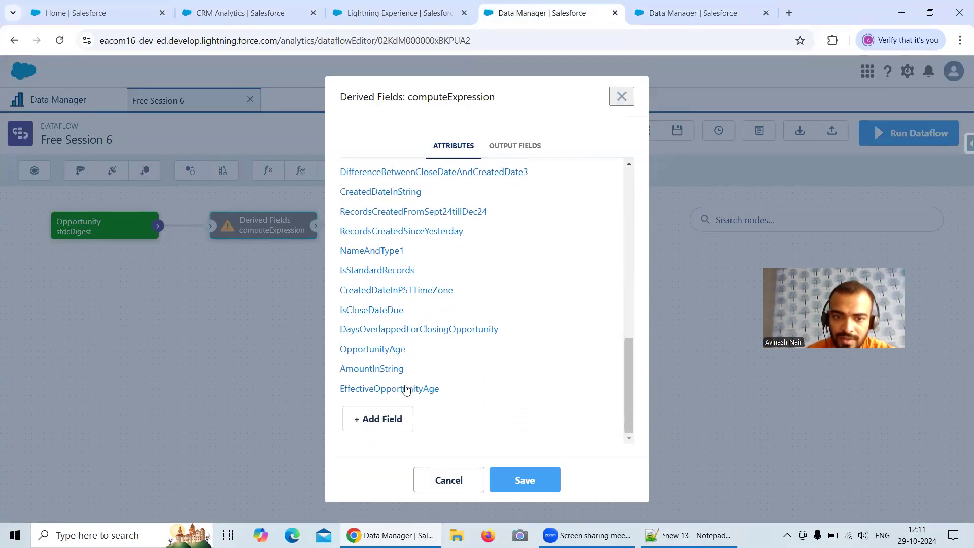
pyautogui.click(408, 389)
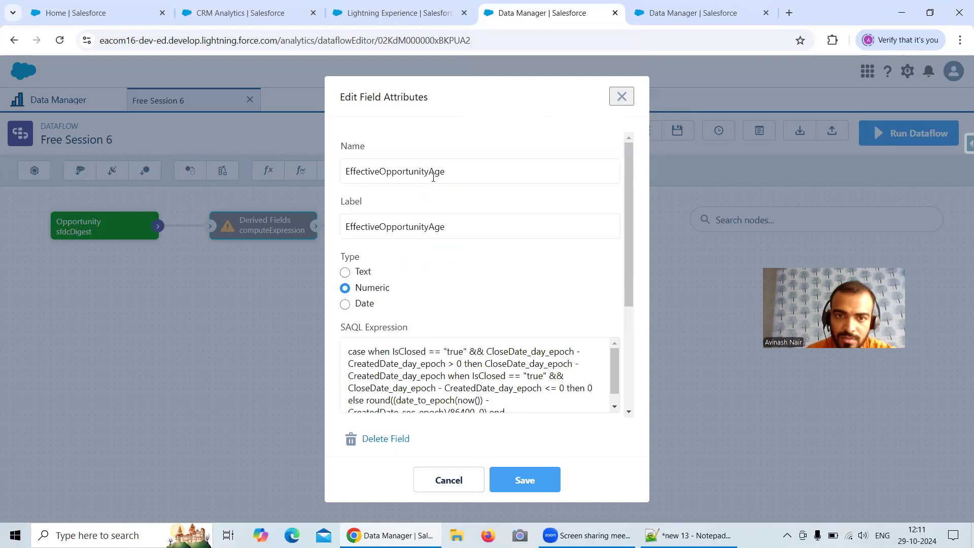
pyautogui.click(510, 369)
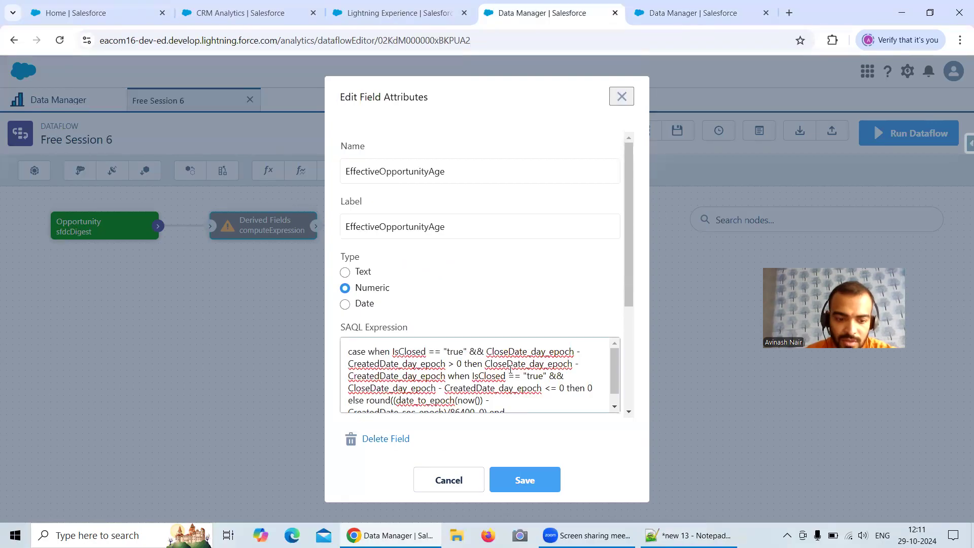
pyautogui.hotkey('ctrl', 'a')
# Paste the expression below the last one in the Notepad++ notes and break the line before its second when
pyautogui.click(690, 535)
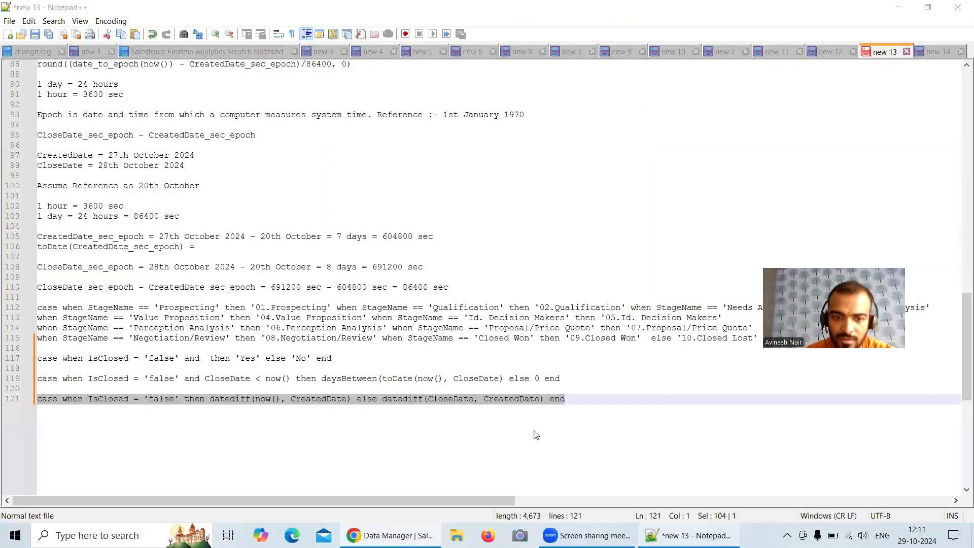
pyautogui.click(593, 398)
pyautogui.press('Return')
pyautogui.press('Return')
pyautogui.hotkey('ctrl', 'v')
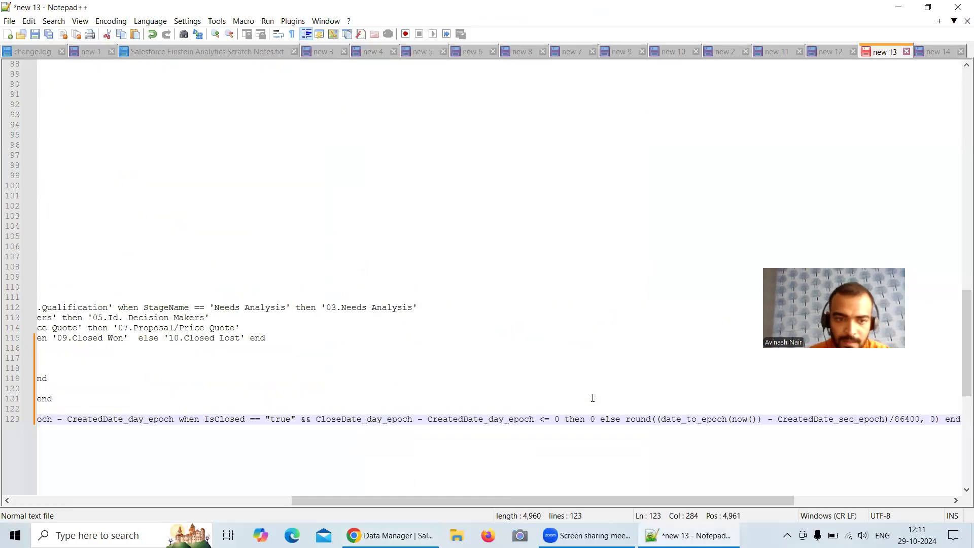
pyautogui.click(180, 418)
pyautogui.press('Return')
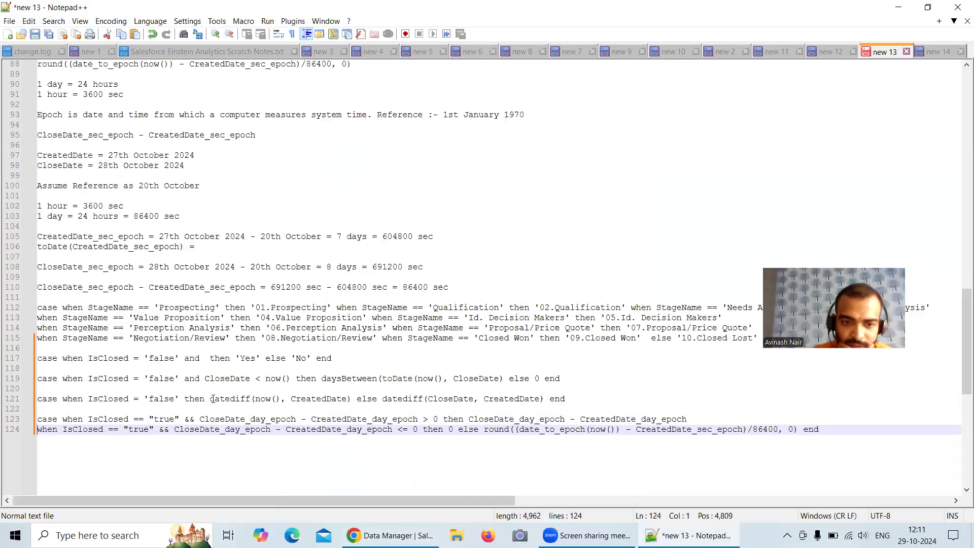
# Convert the start of the first when condition to IsClosed = 'true' and, replacing the double equals, double quotes and &&
pyautogui.click(138, 419)
pyautogui.press('BackSpace')
pyautogui.click(148, 420)
pyautogui.press('BackSpace')
pyautogui.write("'")
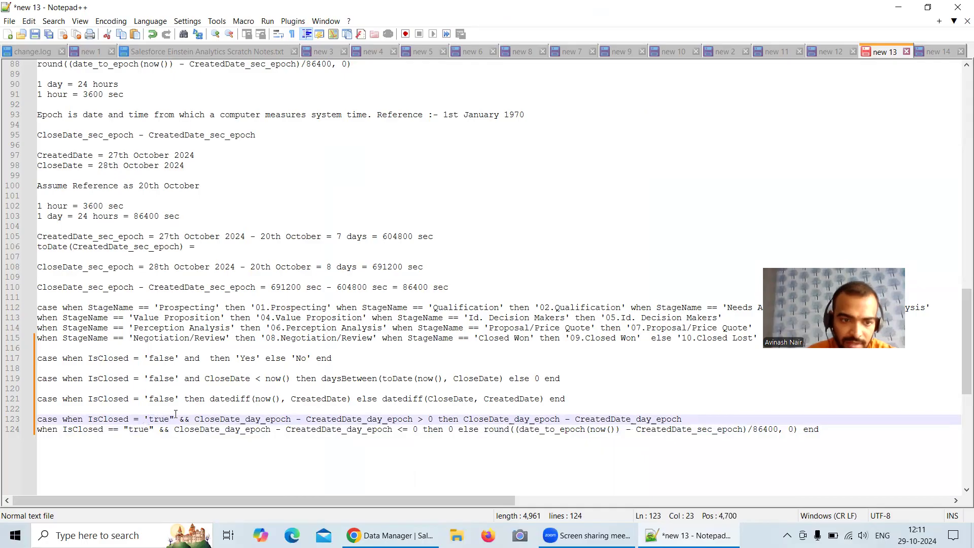
pyautogui.press('BackSpace')
pyautogui.write("'")
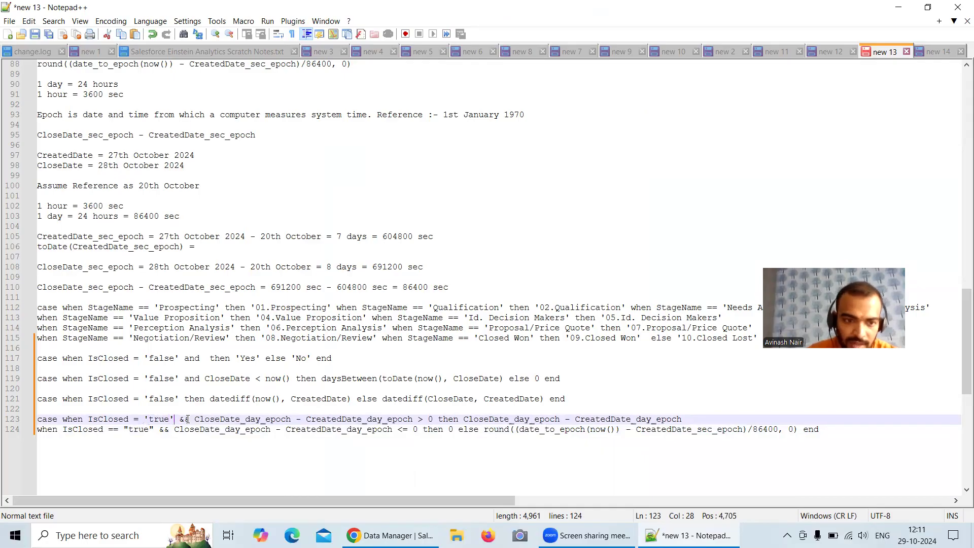
pyautogui.press('BackSpace')
pyautogui.press('BackSpace')
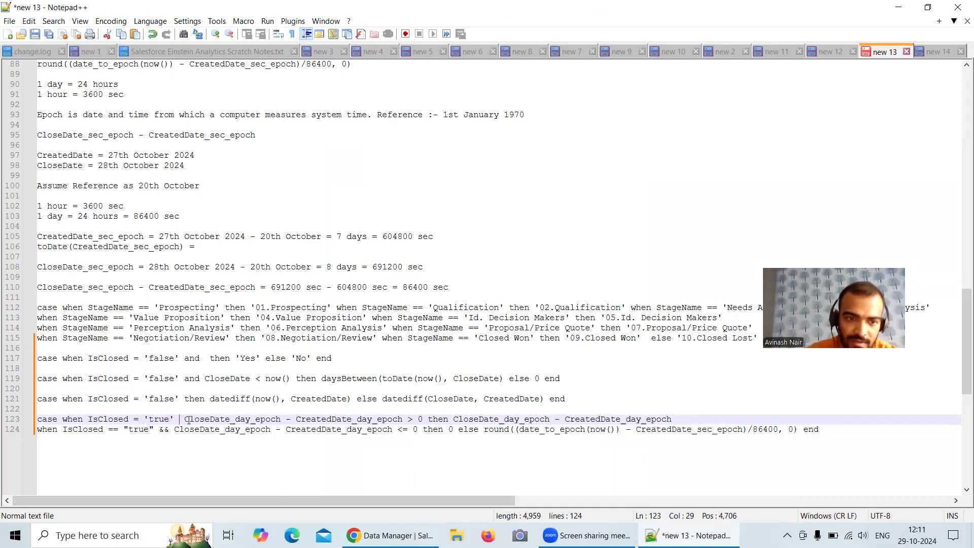
pyautogui.write('and')
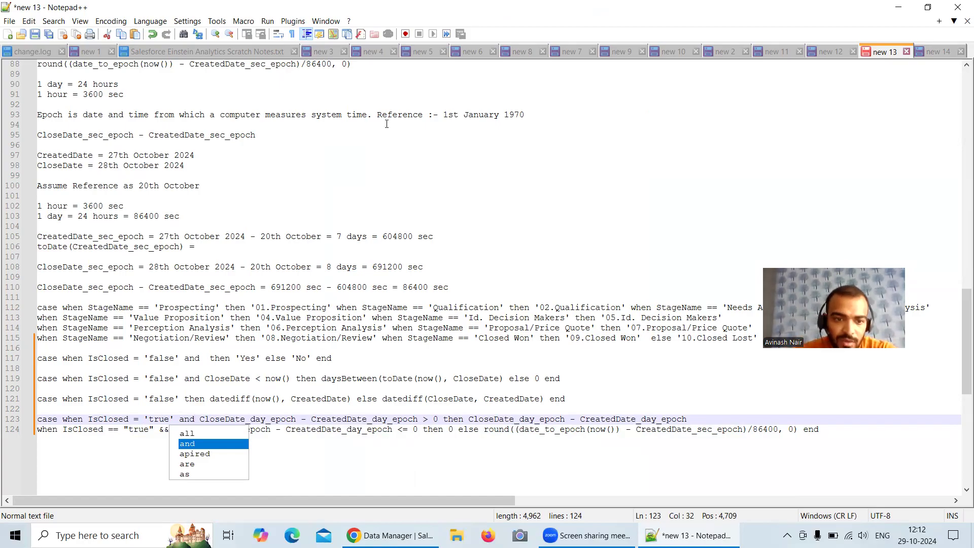
# Replace both day-epoch differences in the first when clause with datediff(now(), CreatedDate), copied from the expression above
pyautogui.moveTo(211, 398); pyautogui.dragTo(351, 401)
pyautogui.hotkey('ctrl', 'c')
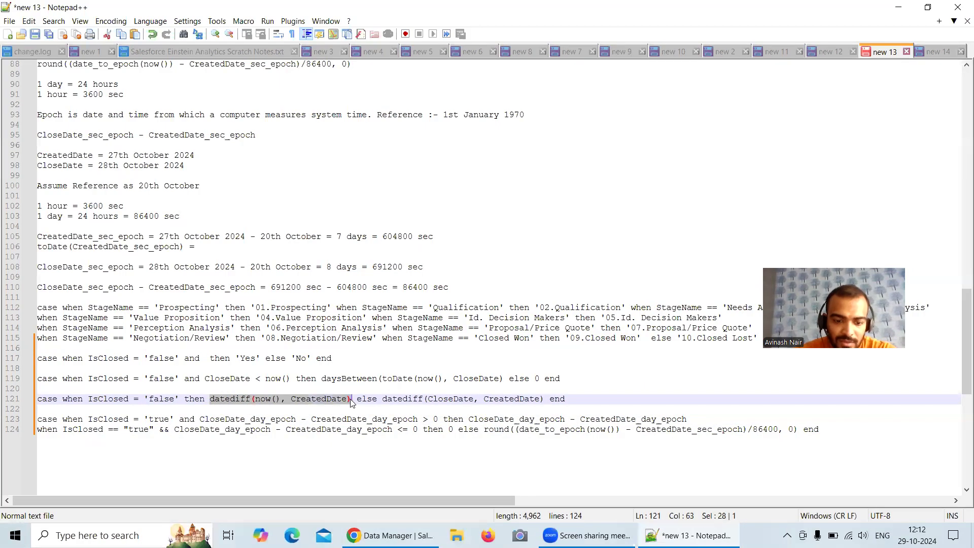
pyautogui.click(201, 418)
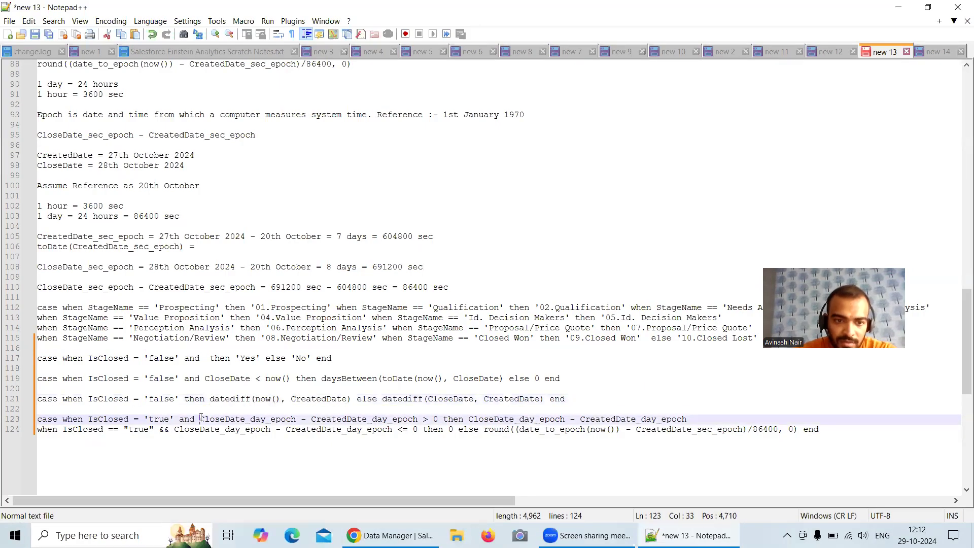
pyautogui.keyDown('shift'); pyautogui.click(416, 419); pyautogui.keyUp('shift')
pyautogui.hotkey('ctrl', 'v')
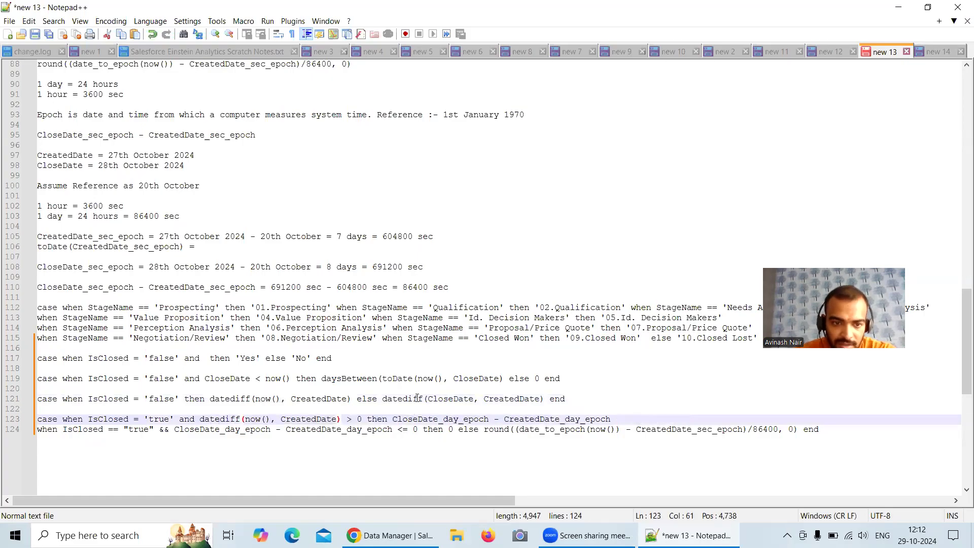
pyautogui.moveTo(392, 418); pyautogui.dragTo(612, 419)
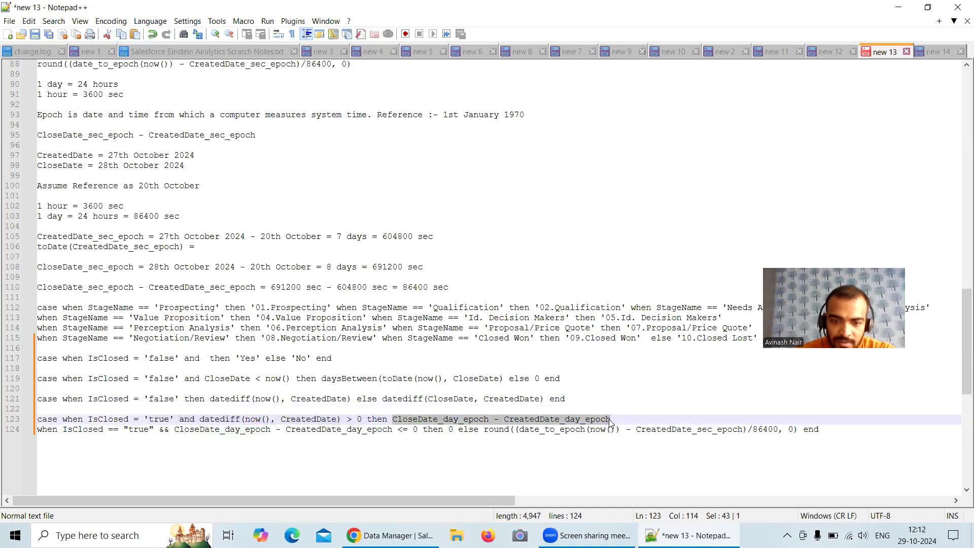
pyautogui.hotkey('ctrl', 'v')
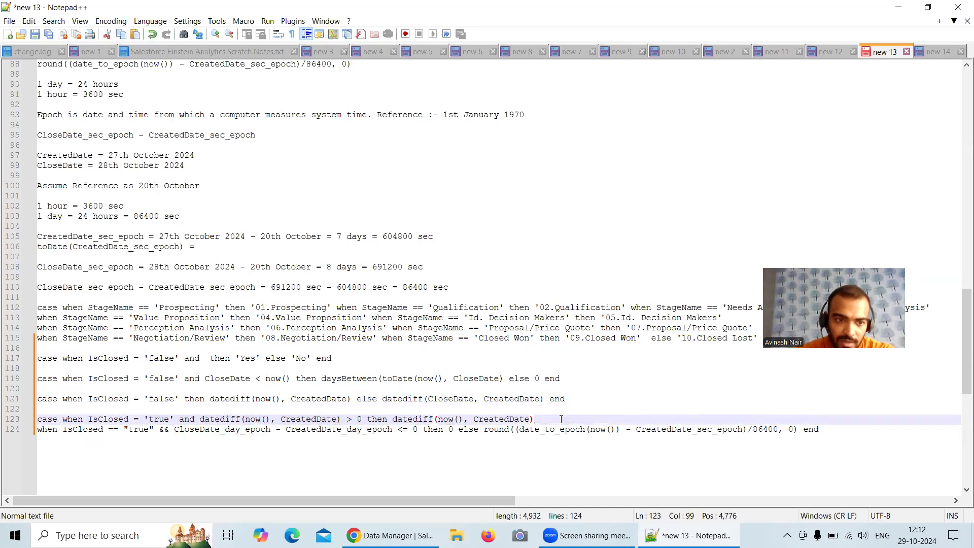
# Convert the second when condition to IsClosed = 'true' and datediff(now(), CreatedDate) <= 0
pyautogui.click(124, 430)
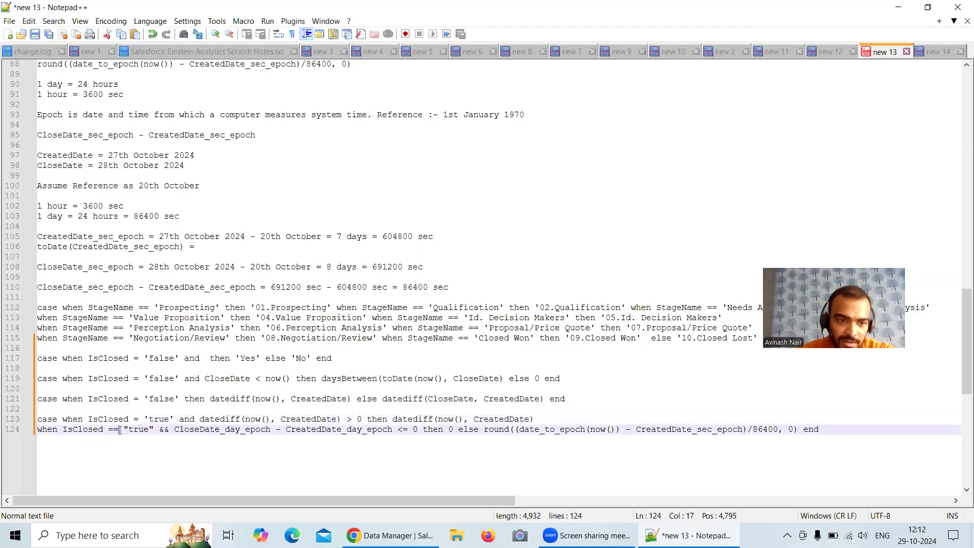
pyautogui.press('BackSpace')
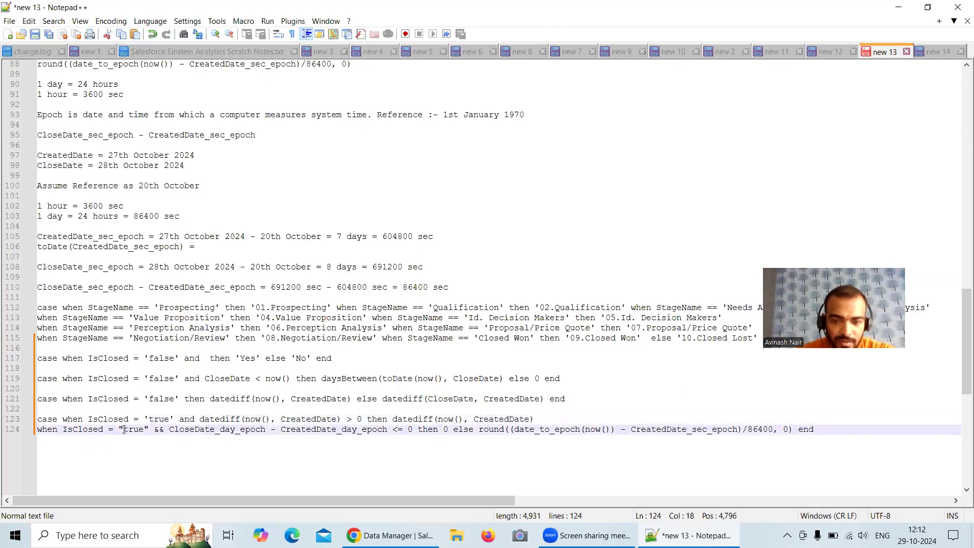
pyautogui.click(149, 430)
pyautogui.press('BackSpace')
pyautogui.write("'")
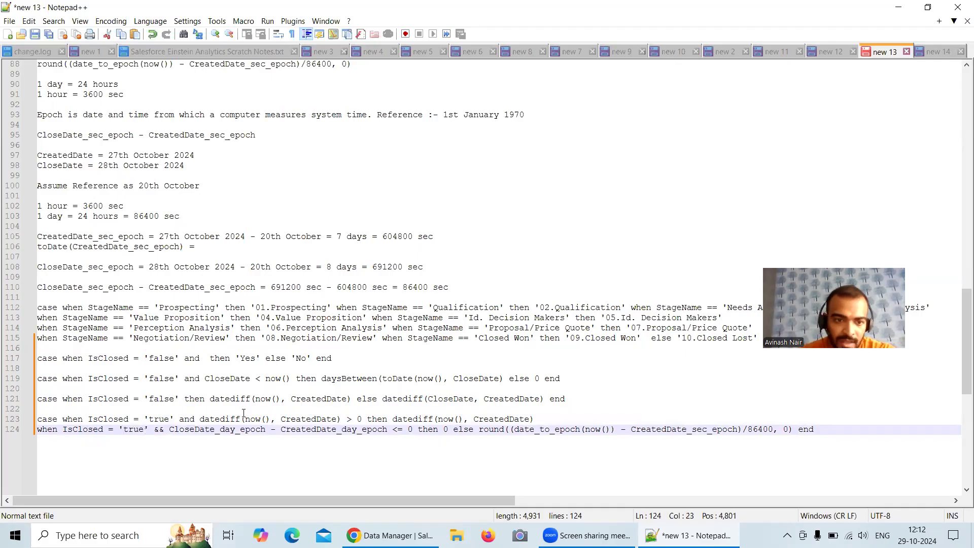
pyautogui.click(163, 429)
pyautogui.press('BackSpace')
pyautogui.press('BackSpace')
pyautogui.write('and')
pyautogui.moveTo(174, 429); pyautogui.dragTo(392, 429)
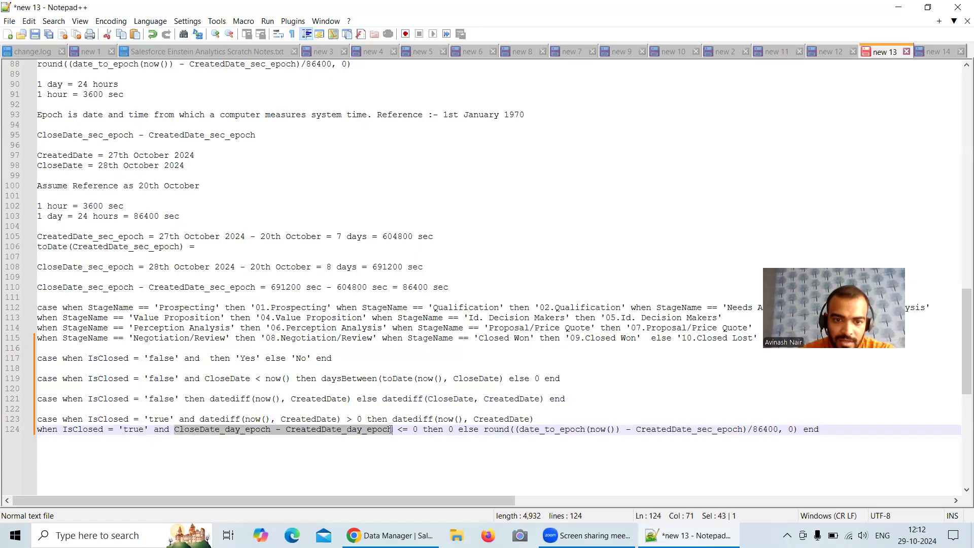
pyautogui.hotkey('ctrl', 'v')
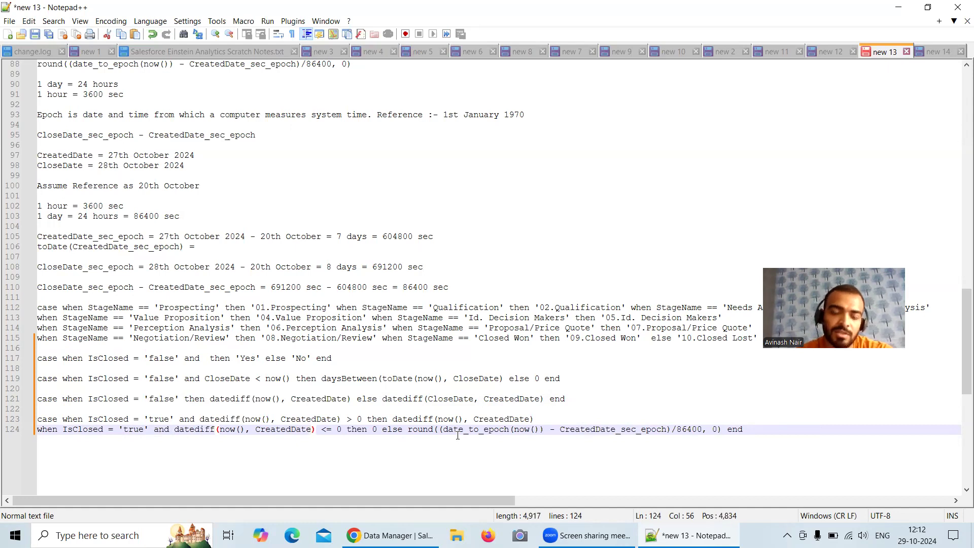
# Add two new lines below the expression and switch back to the Free Session 11 recipe in Chrome
pyautogui.press('End')
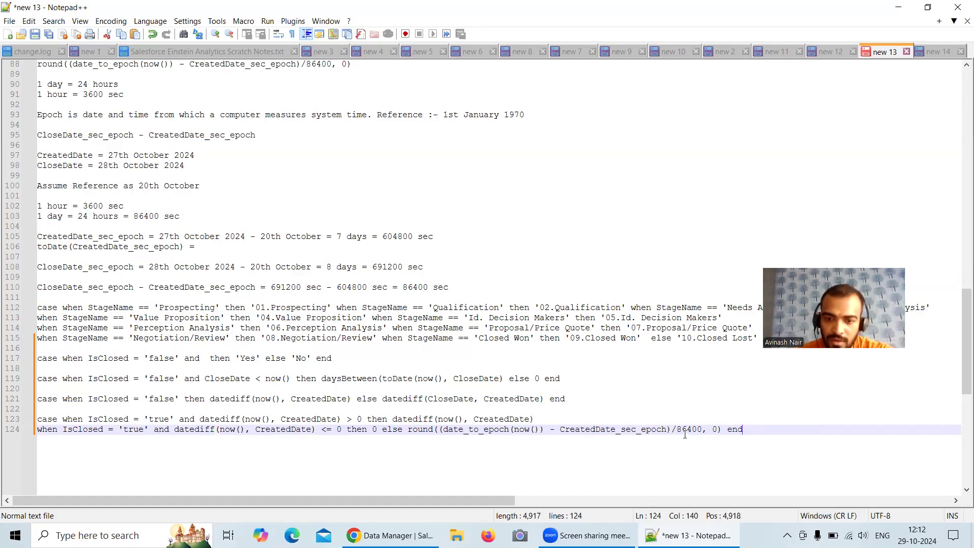
pyautogui.press('Return')
pyautogui.press('Return')
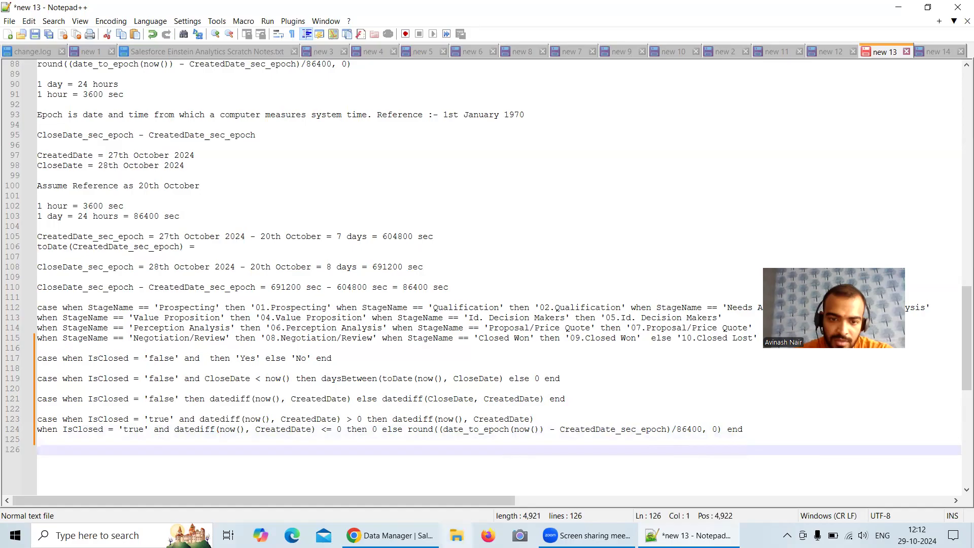
pyautogui.click(390, 535)
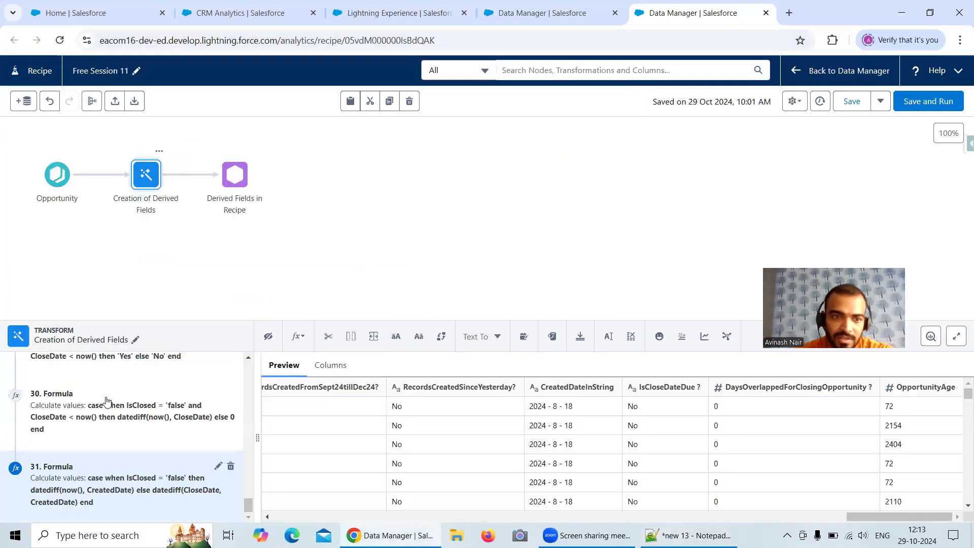
# Start a new custom formula in the Creation of Derived Fields transform and insert the ROUND function template
pyautogui.click(298, 336)
pyautogui.click(325, 411)
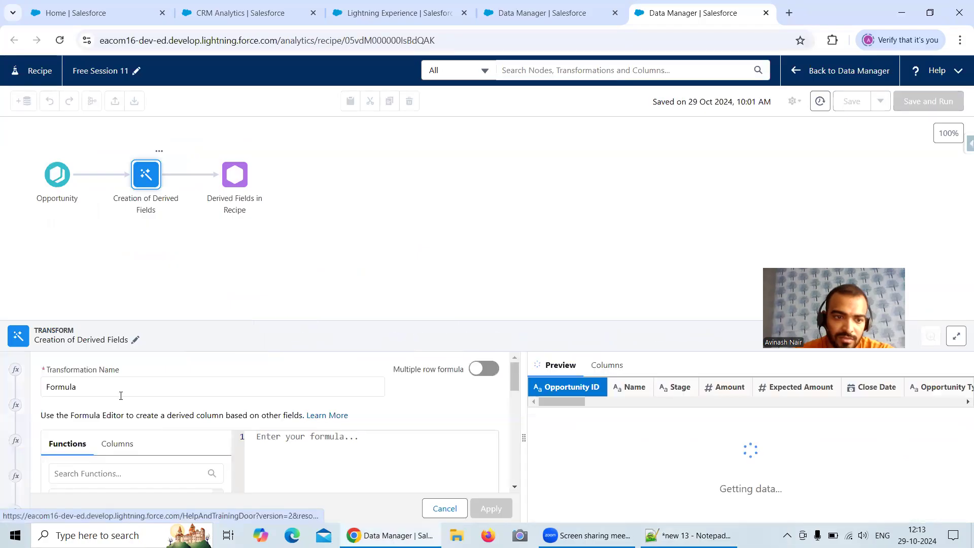
pyautogui.click(102, 474)
pyautogui.write('round')
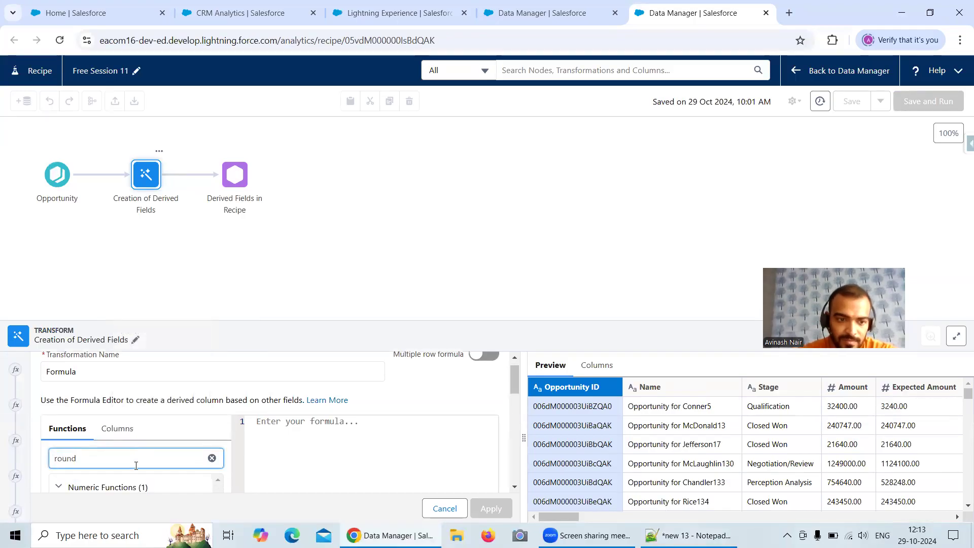
pyautogui.scroll(-2, 136, 465)
pyautogui.scroll(1, 135, 465)
pyautogui.click(178, 464)
pyautogui.click(201, 459)
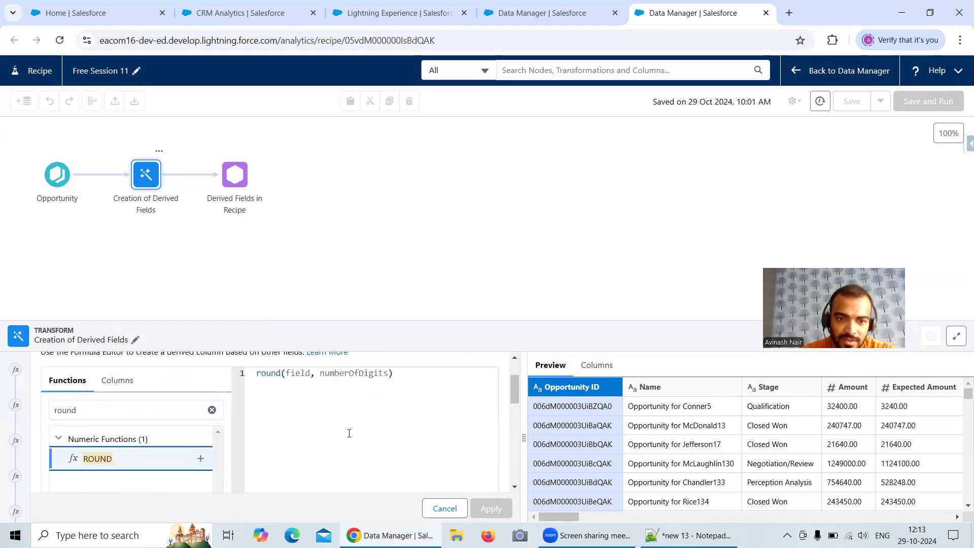
# Copy the round(field, numberOfDigits) syntax and paste it below the case expression in Notepad++
pyautogui.moveTo(394, 373); pyautogui.dragTo(250, 371)
pyautogui.hotkey('ctrl', 'c')
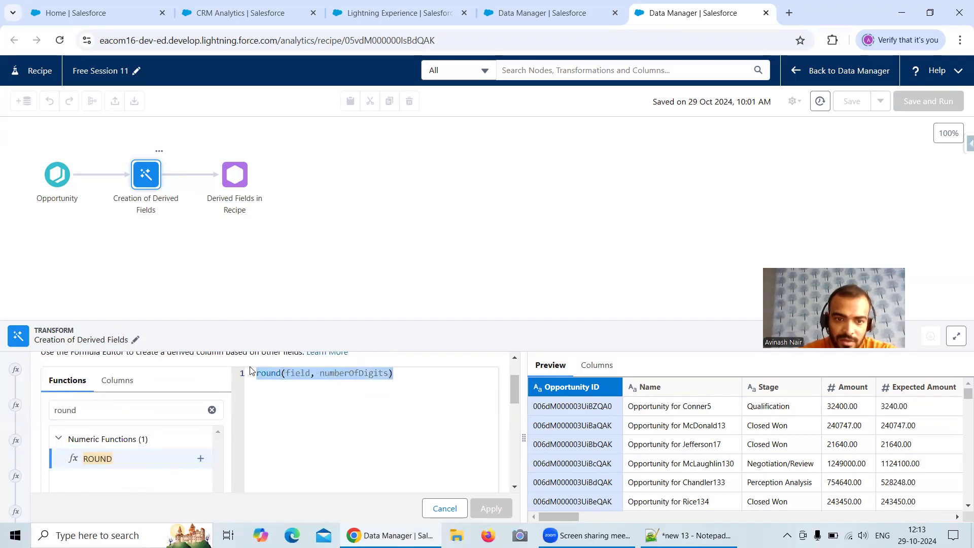
pyautogui.click(688, 535)
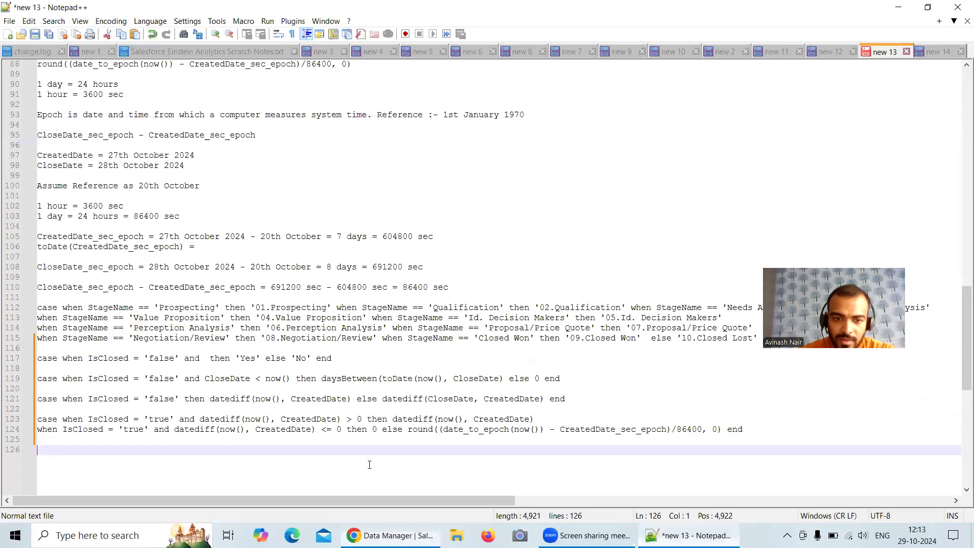
pyautogui.hotkey('ctrl', 'v')
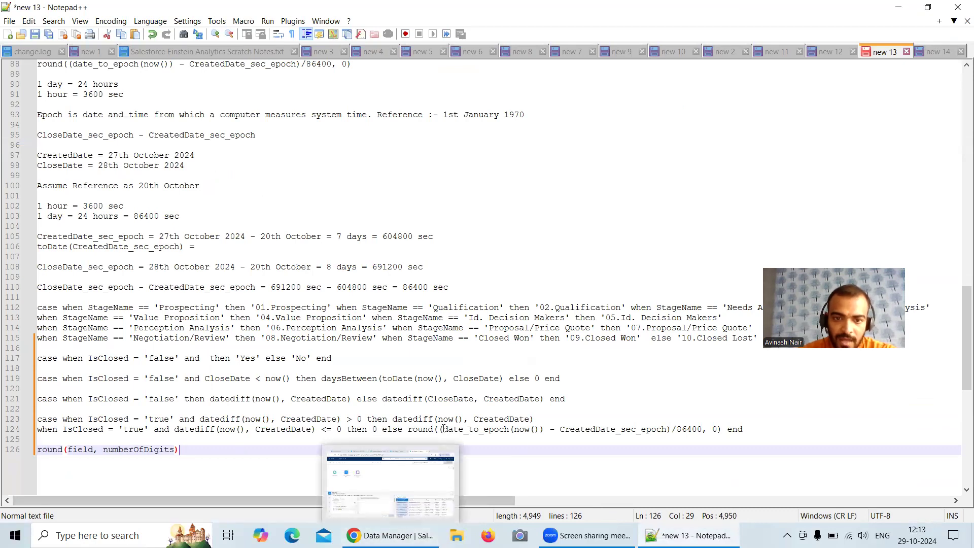
# Examine which parts of the else branch's round call serve as the field and numberOfDigits arguments
pyautogui.click(485, 438)
pyautogui.moveTo(717, 429); pyautogui.dragTo(440, 429)
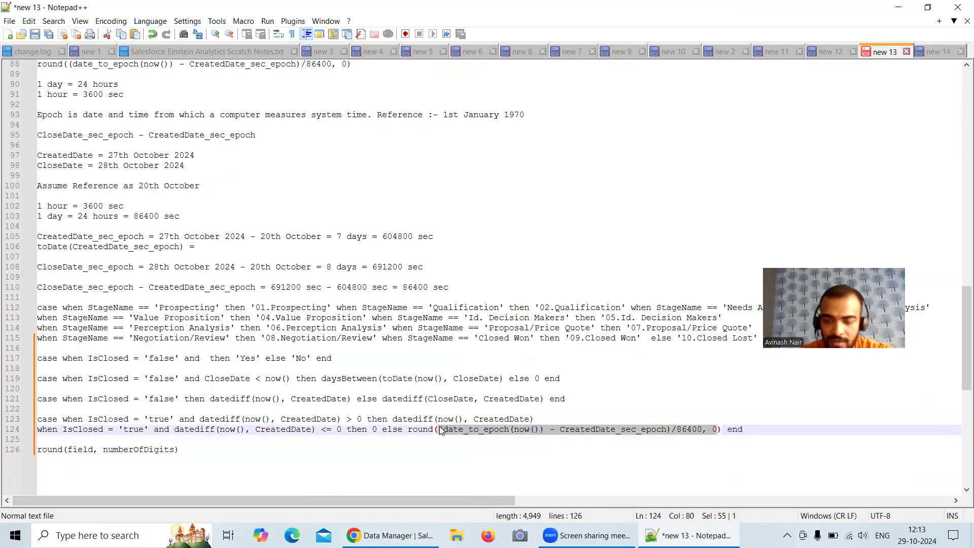
pyautogui.click(724, 439)
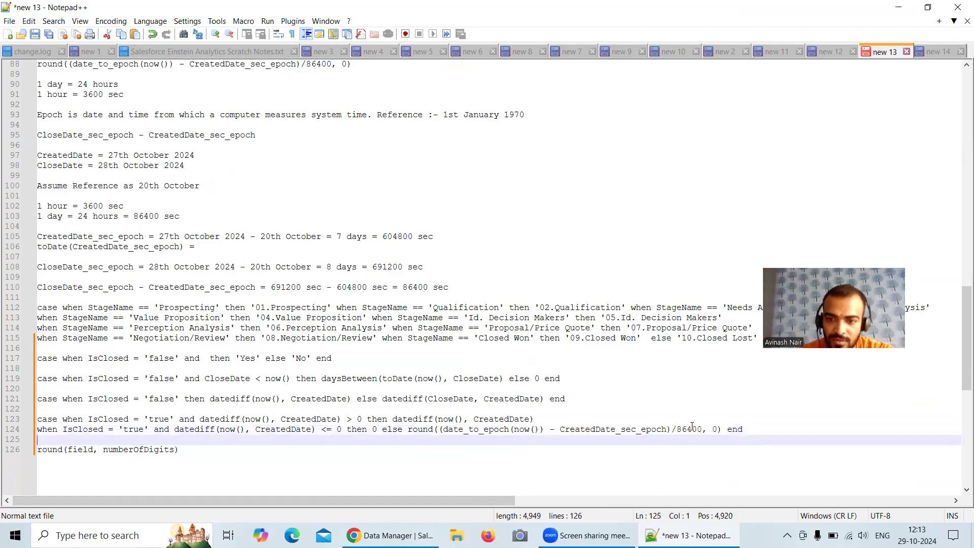
pyautogui.moveTo(702, 429); pyautogui.dragTo(444, 430)
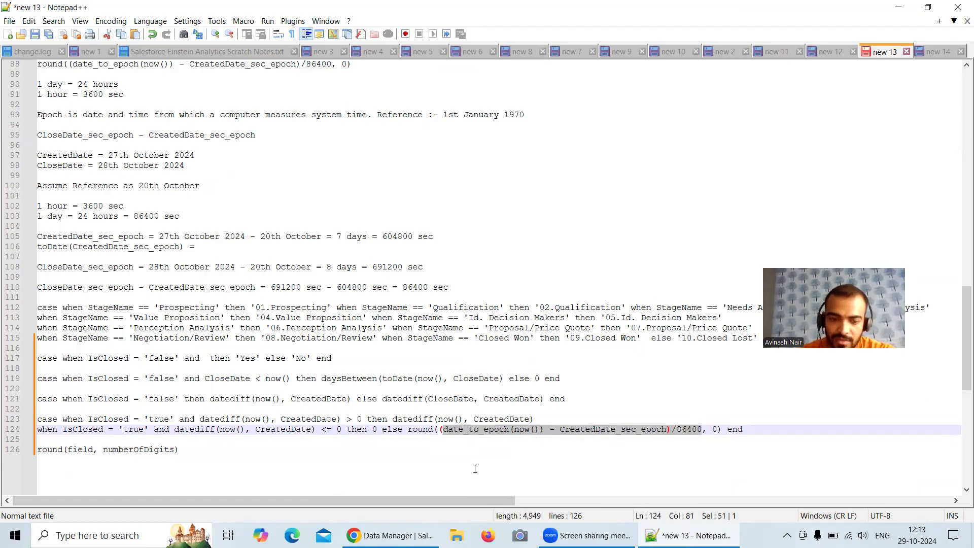
pyautogui.moveTo(391, 535)
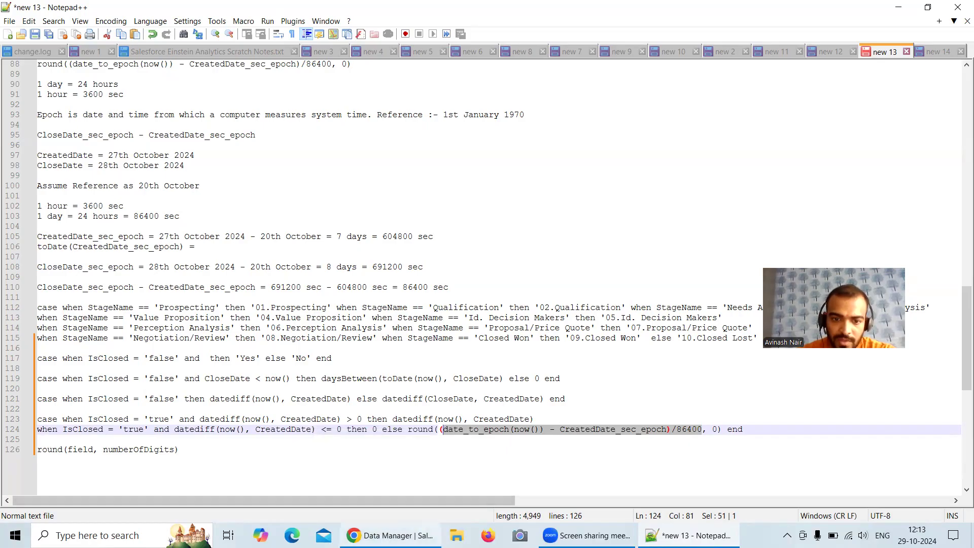
# Back in Chrome, discard the new formula and copy the to_unix_timestamp day-difference expression from formula 21
pyautogui.hotkey('alt', 'Tab')
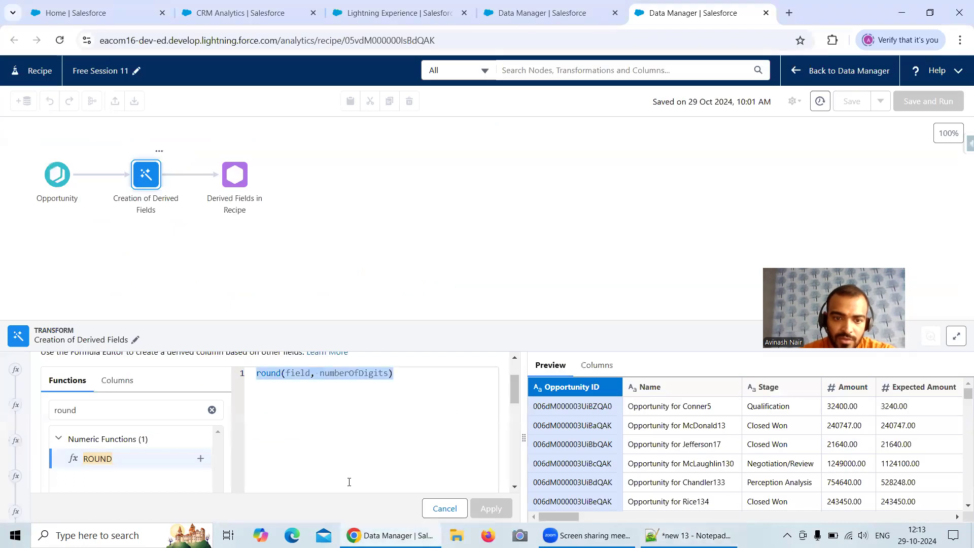
pyautogui.click(440, 506)
pyautogui.scroll(4, 206, 453)
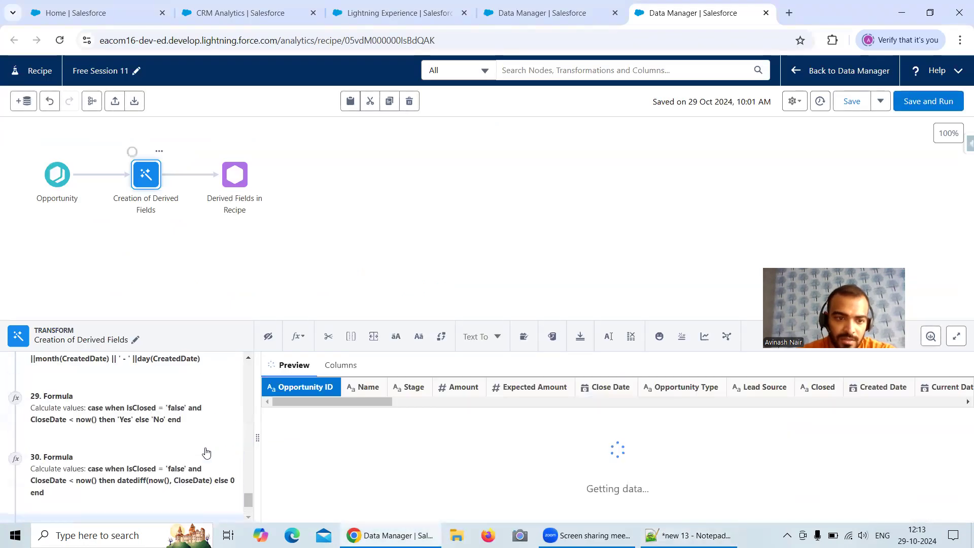
pyautogui.scroll(5, 206, 453)
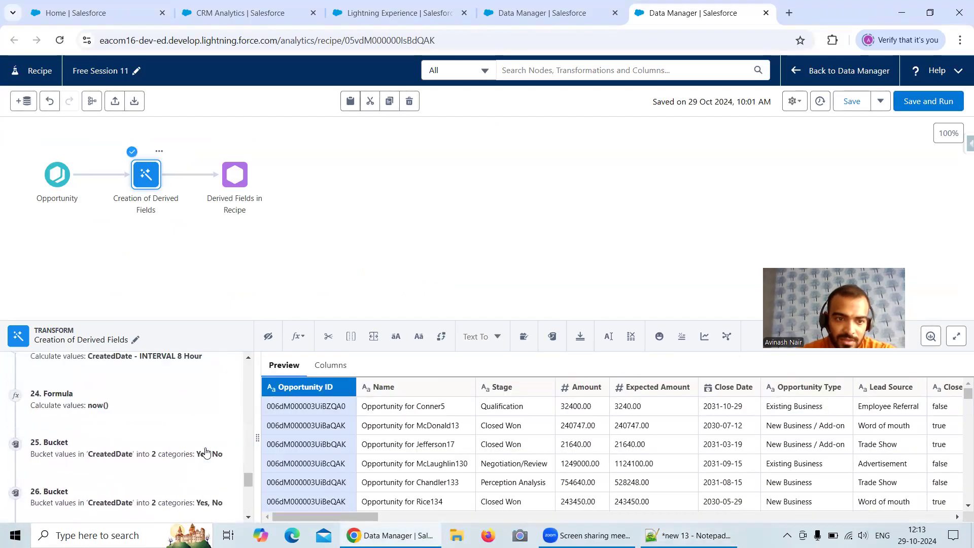
pyautogui.scroll(1, 206, 453)
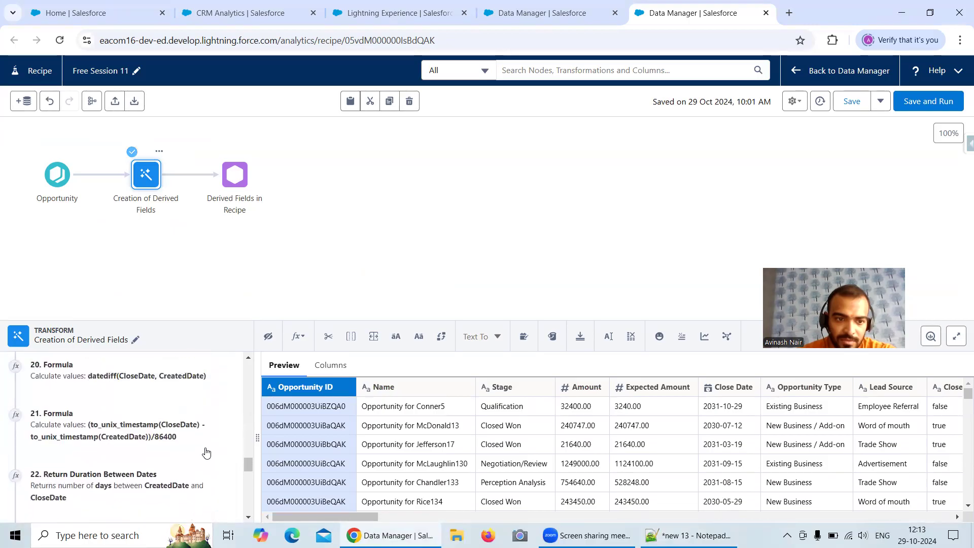
pyautogui.click(182, 438)
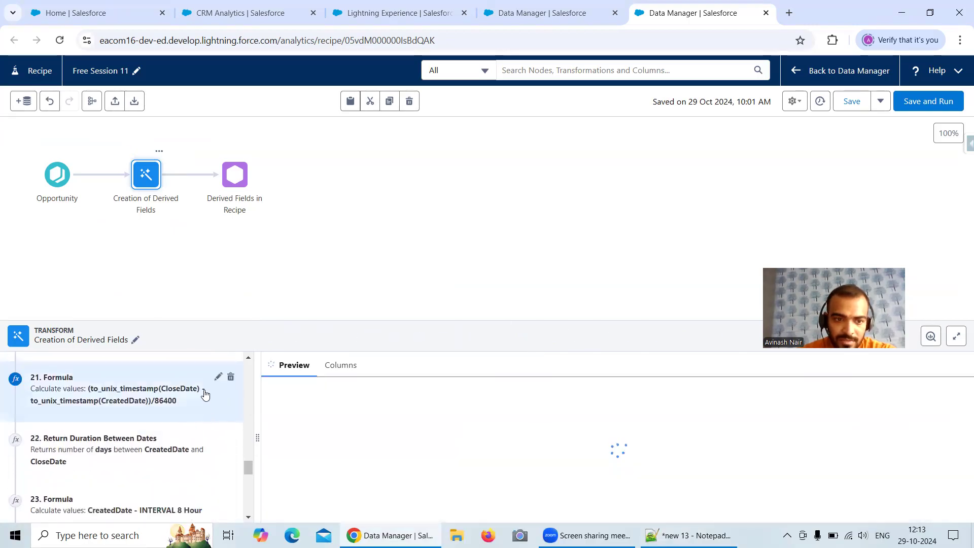
pyautogui.click(217, 378)
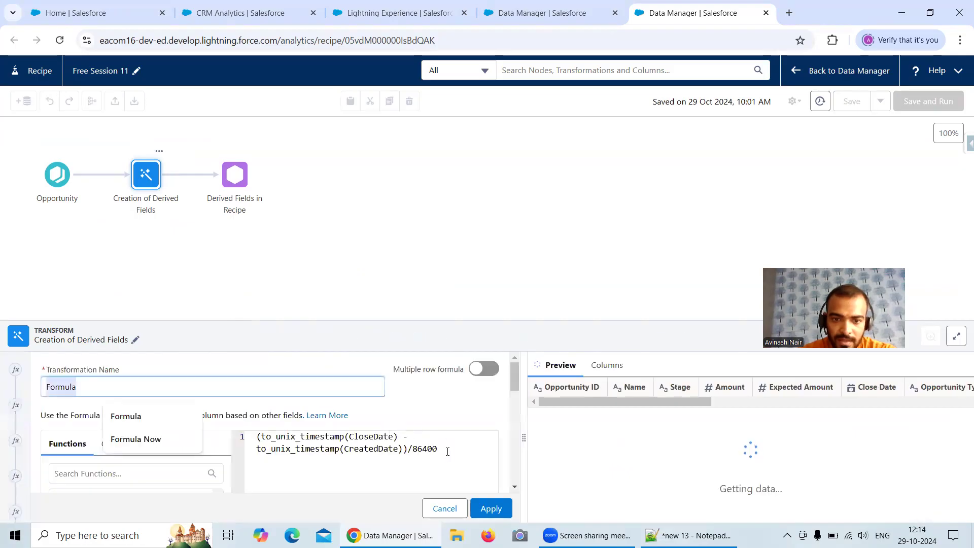
pyautogui.moveTo(437, 449); pyautogui.dragTo(242, 437)
pyautogui.hotkey('ctrl', 'c')
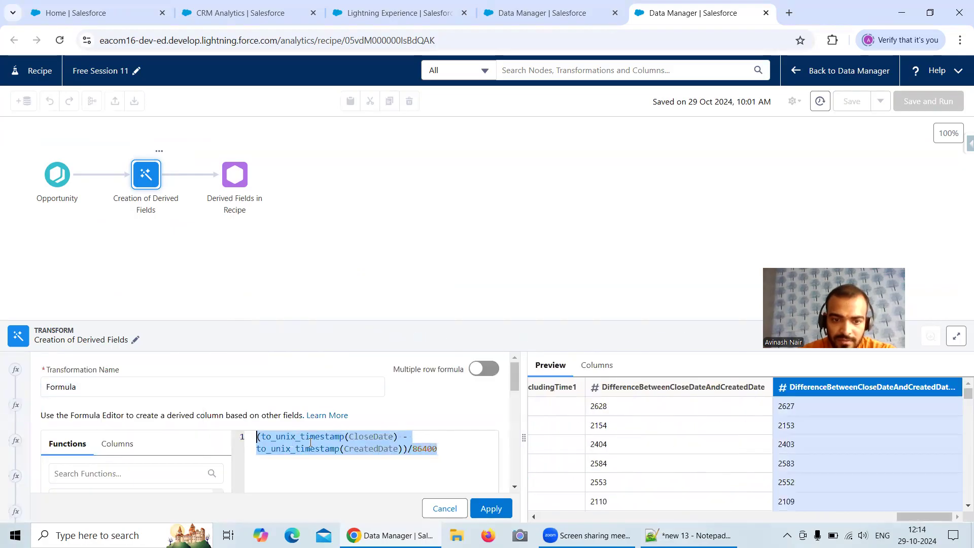
# Paste the copied timestamp difference in Notepad++ on its own line between the case expression and the round syntax
pyautogui.scroll(-4, 508, 393)
pyautogui.scroll(-3, 508, 392)
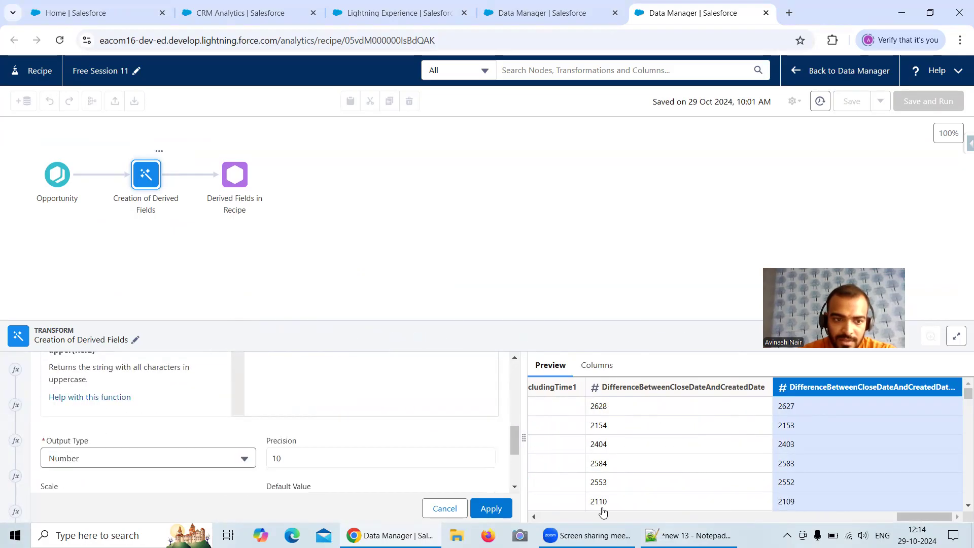
pyautogui.click(689, 535)
pyautogui.click(768, 430)
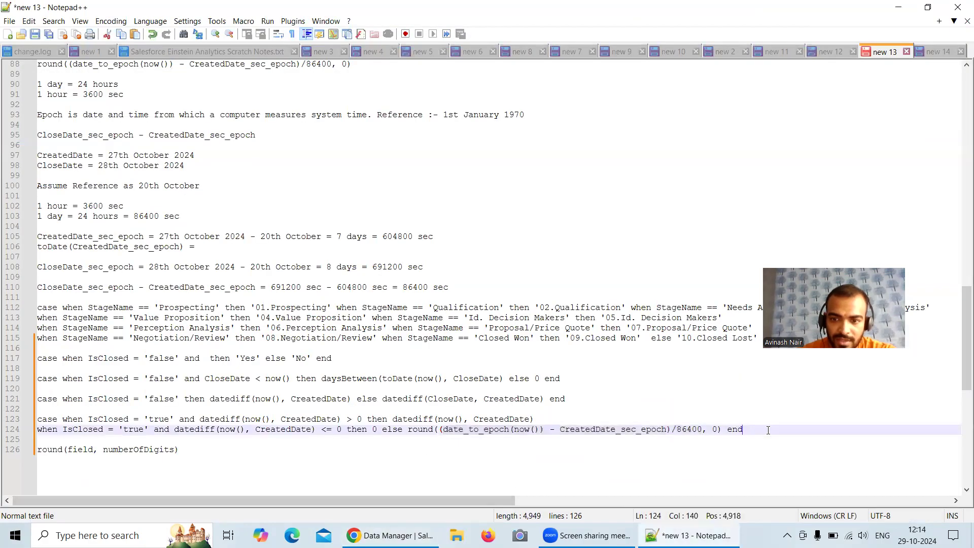
pyautogui.press('Return')
pyautogui.press('Return')
pyautogui.hotkey('ctrl', 'v')
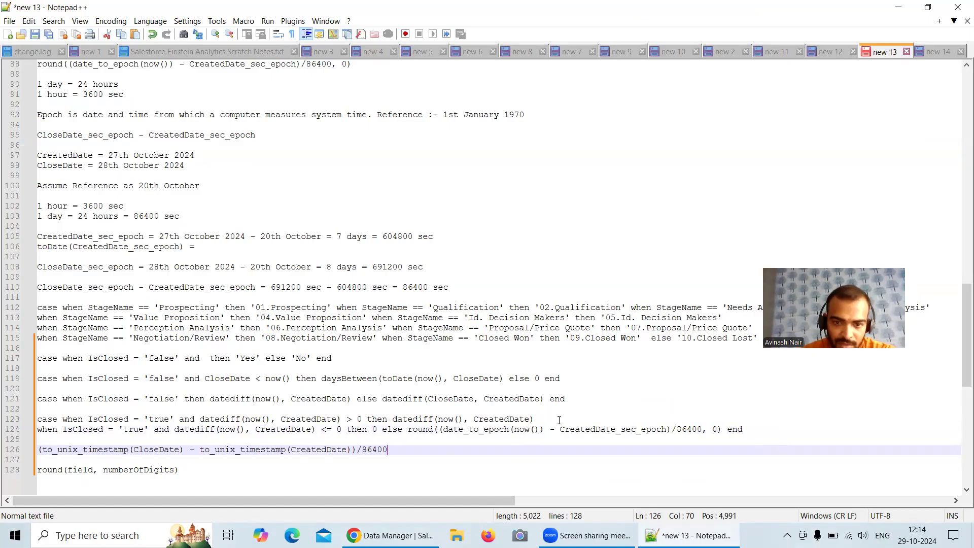
# Replace CloseDate with now() in the first to_unix_timestamp call of the pasted expression
pyautogui.click(180, 449)
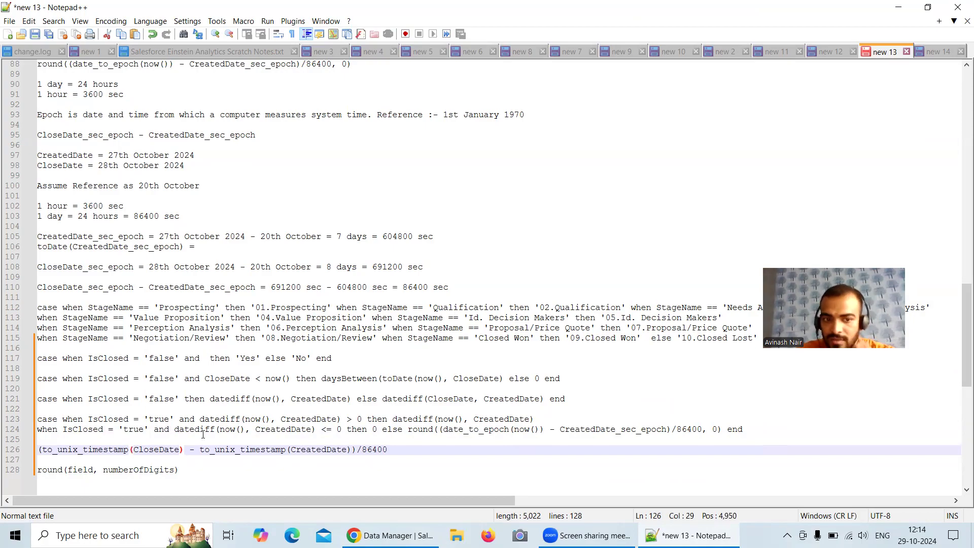
pyautogui.press('BackSpace')
pyautogui.press('BackSpace')
pyautogui.press('BackSpace')
pyautogui.press('BackSpace')
pyautogui.press('BackSpace')
pyautogui.press('BackSpace')
pyautogui.press('BackSpace')
pyautogui.press('BackSpace')
pyautogui.press('BackSpace')
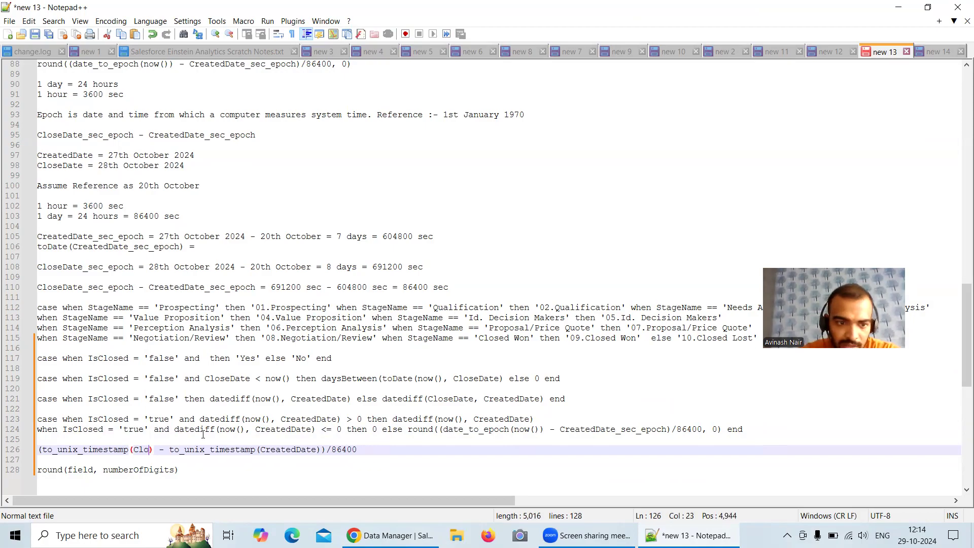
pyautogui.write('now()')
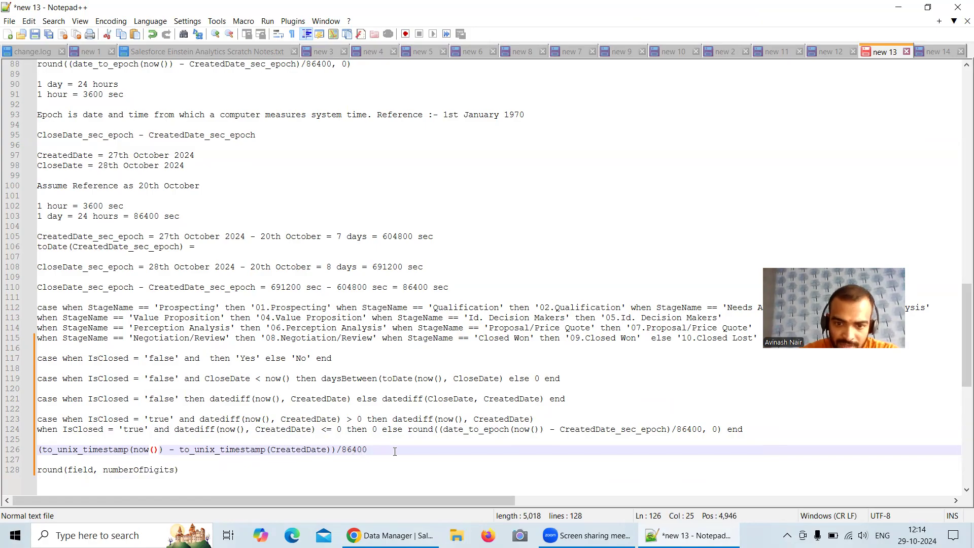
# Delete the opening parenthesis at the start of the pasted timestamp difference
pyautogui.moveTo(368, 452); pyautogui.dragTo(36, 450)
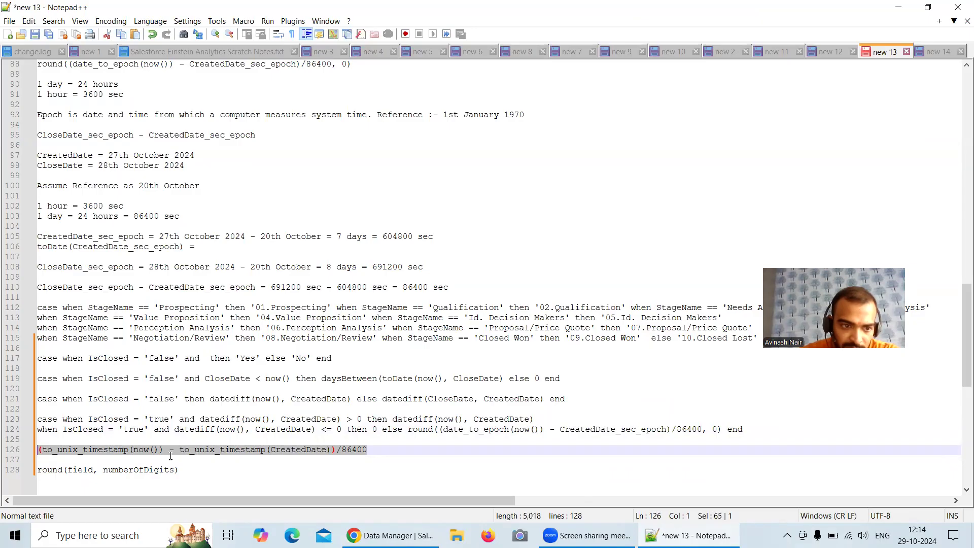
pyautogui.click(373, 448)
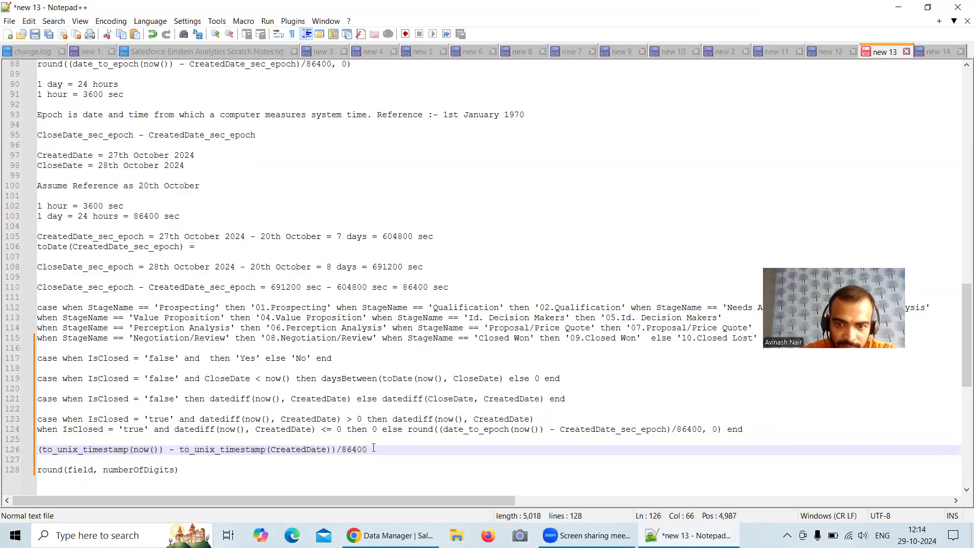
pyautogui.click(41, 449)
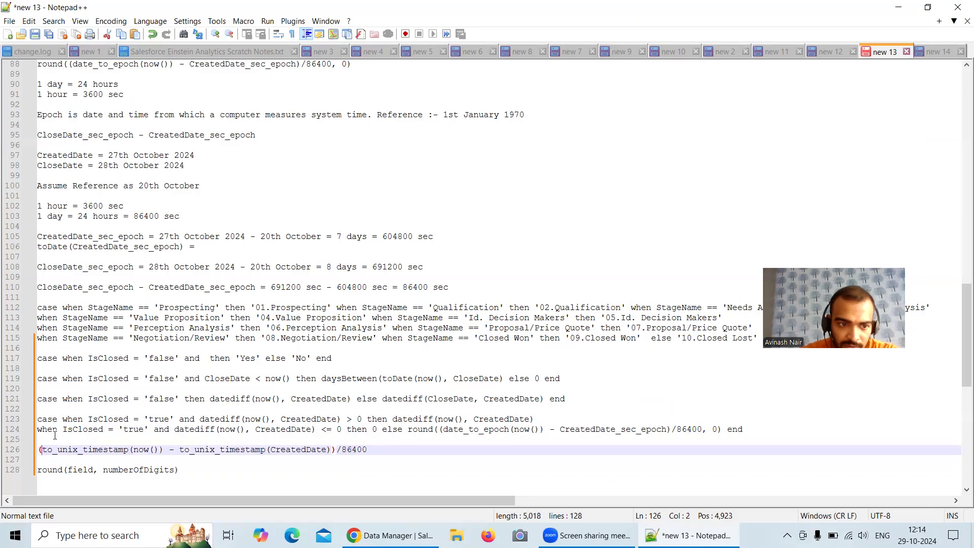
pyautogui.press('BackSpace')
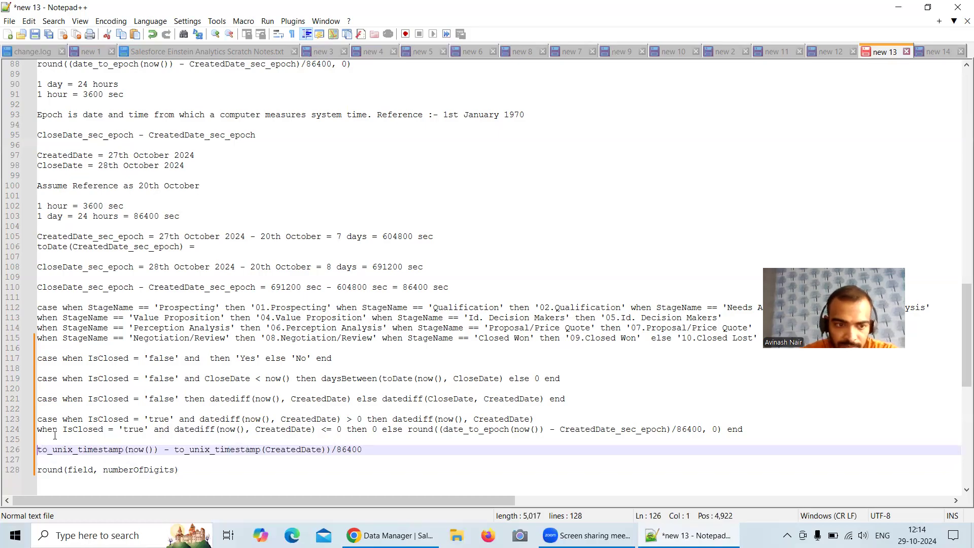
# Replace the epoch calculation inside the else branch's round call with to_unix_timestamp(now()) - to_unix_timestamp(CreatedDate))/86400, copied from the line below
pyautogui.moveTo(363, 449); pyautogui.dragTo(43, 455)
pyautogui.hotkey('ctrl', 'c')
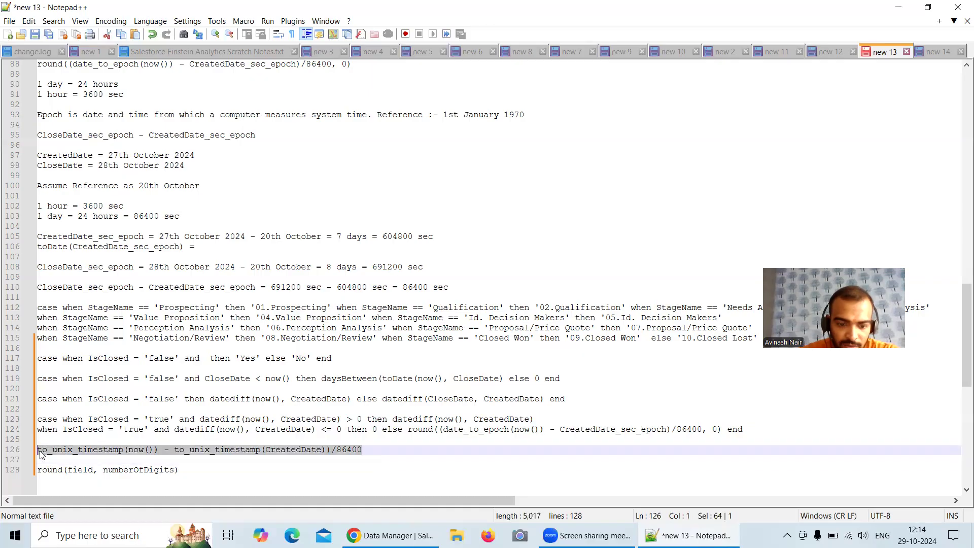
pyautogui.moveTo(702, 429); pyautogui.dragTo(441, 436)
pyautogui.hotkey('ctrl', 'v')
pyautogui.click(438, 429)
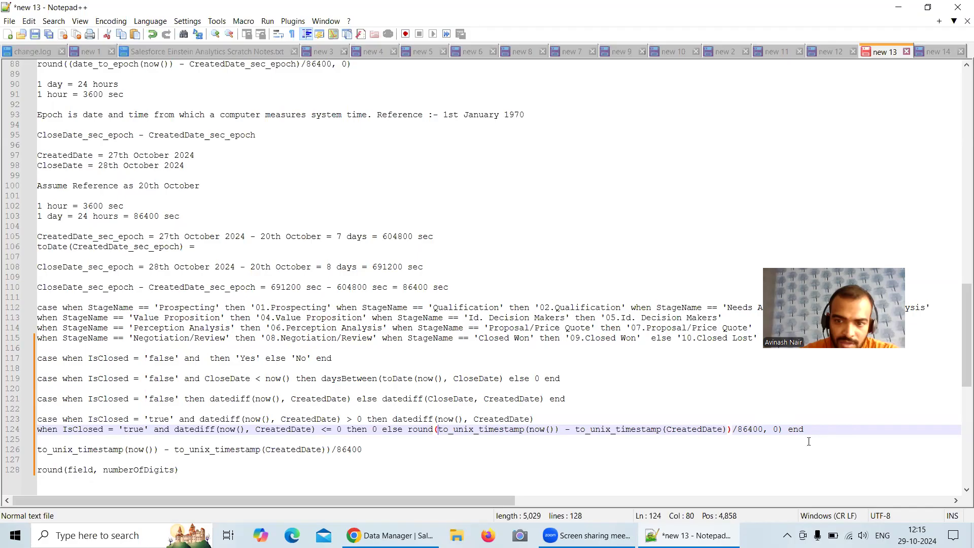
# Copy the complete two-line case expression and, back in the recipe in Chrome, close formula 21 without applying changes
pyautogui.moveTo(812, 430); pyautogui.dragTo(33, 420)
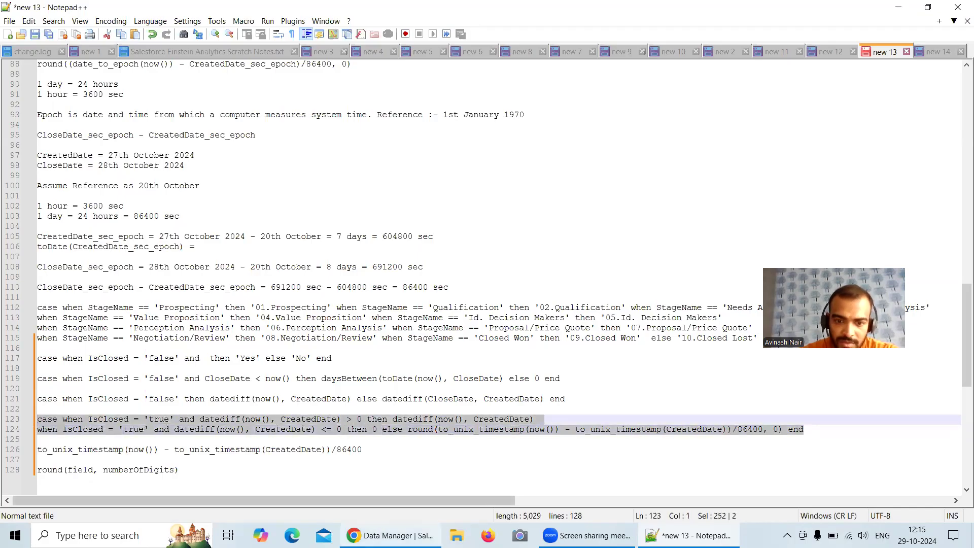
pyautogui.click(391, 535)
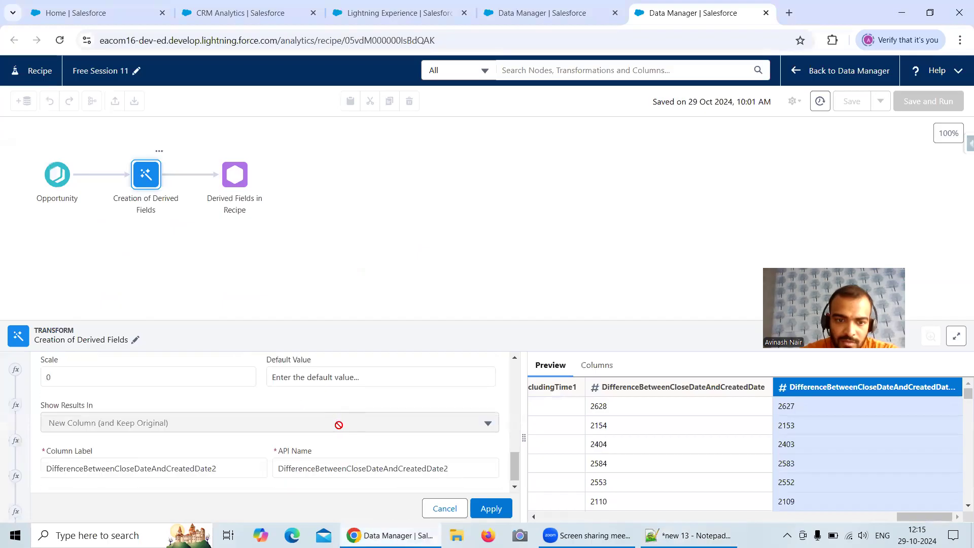
pyautogui.scroll(4, 339, 425)
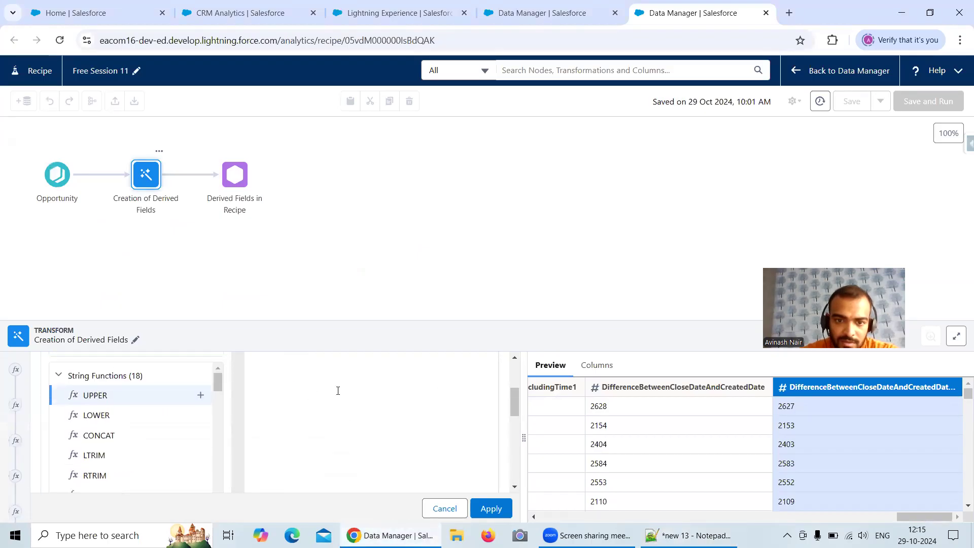
pyautogui.scroll(2, 516, 397)
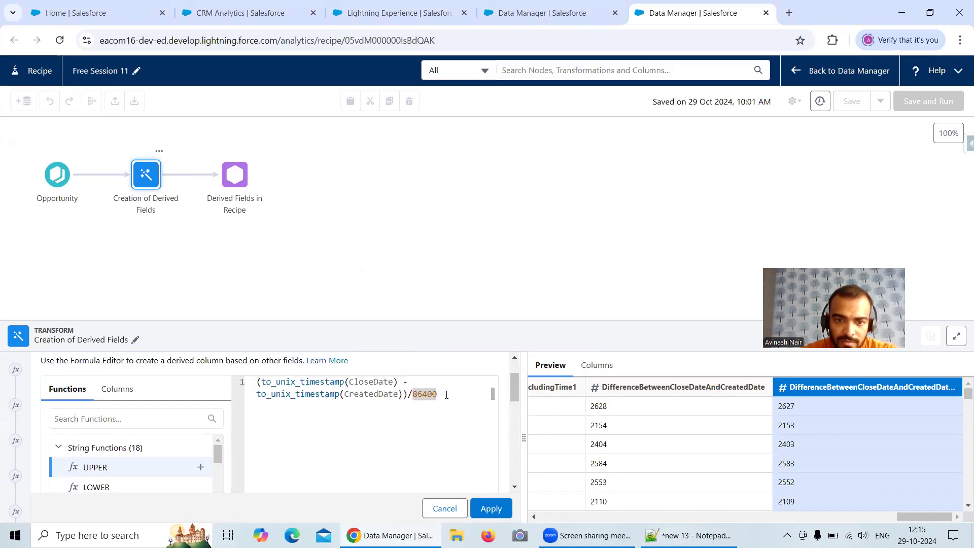
pyautogui.click(443, 508)
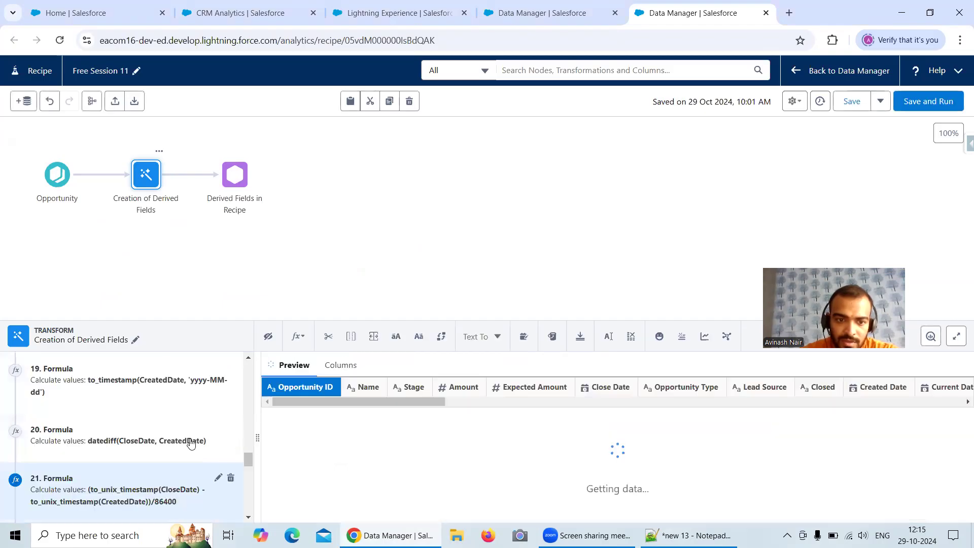
pyautogui.scroll(-10, 167, 420)
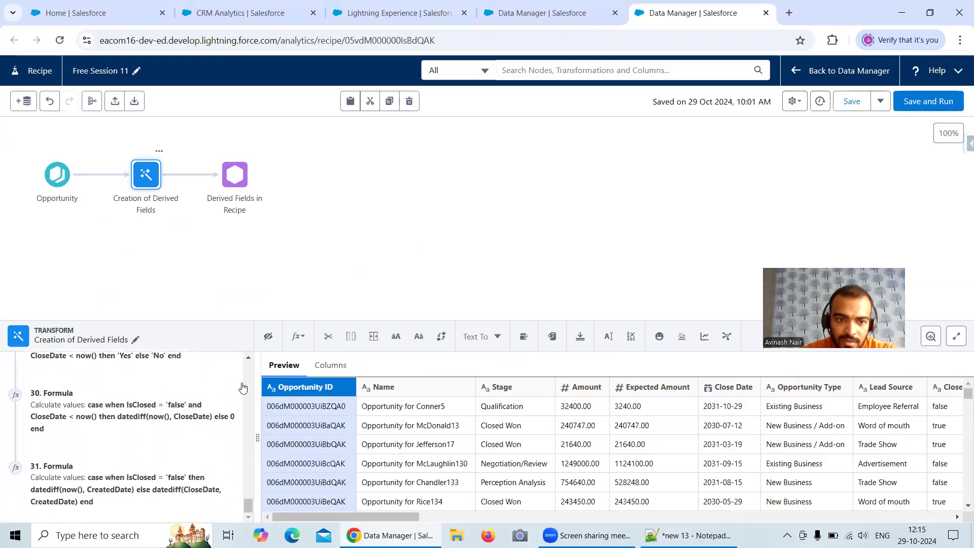
# Add a new custom formula to the Creation of Derived Fields transform and paste the copied two-line case expression into it
pyautogui.click(297, 347)
pyautogui.click(308, 350)
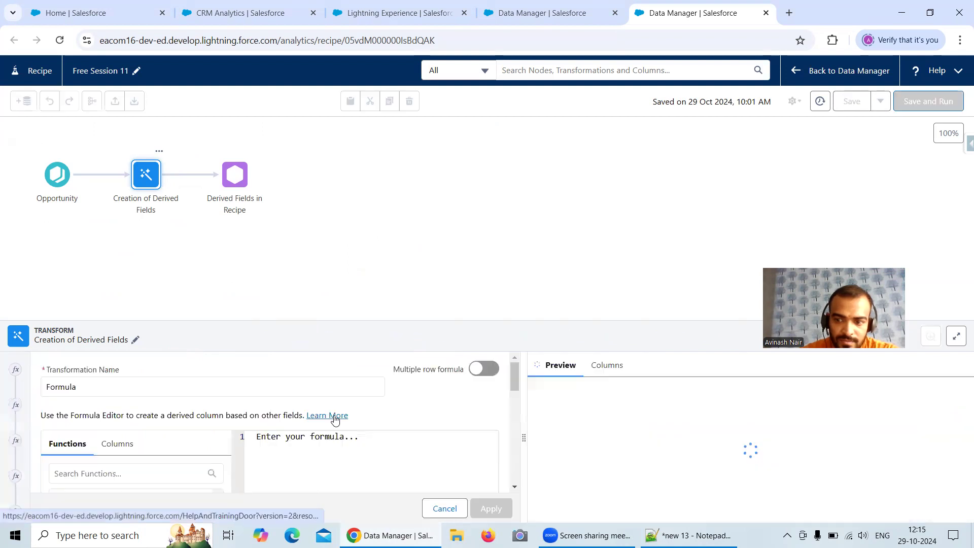
pyautogui.click(292, 442)
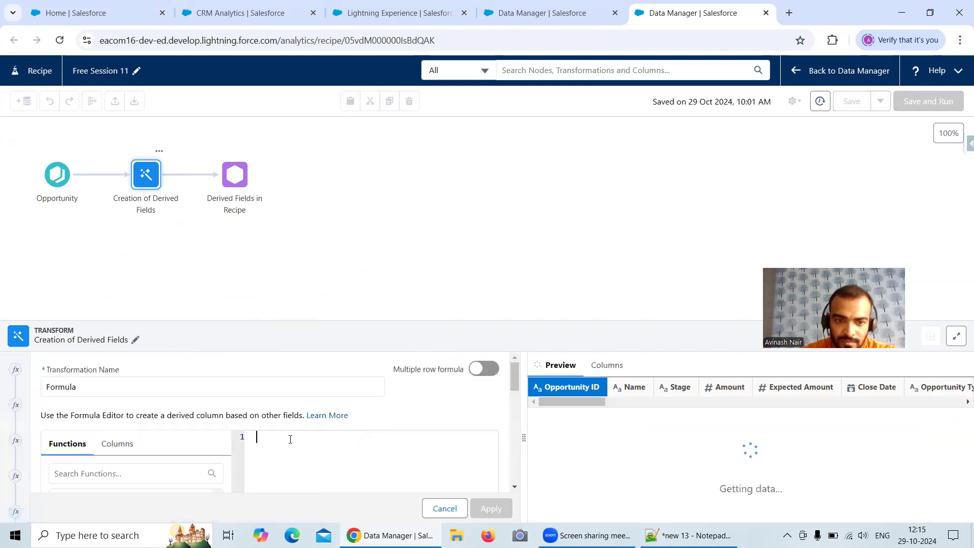
pyautogui.hotkey('ctrl', 'v')
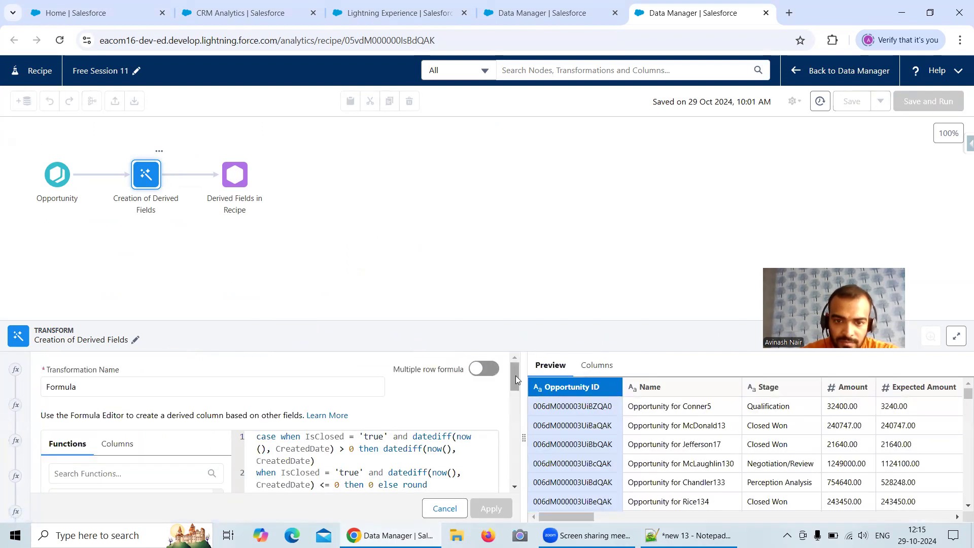
# Set both the column label and the API name of the new formula to EffectiveOpportunityAge, matching the dataflow field
pyautogui.scroll(-5, 515, 379)
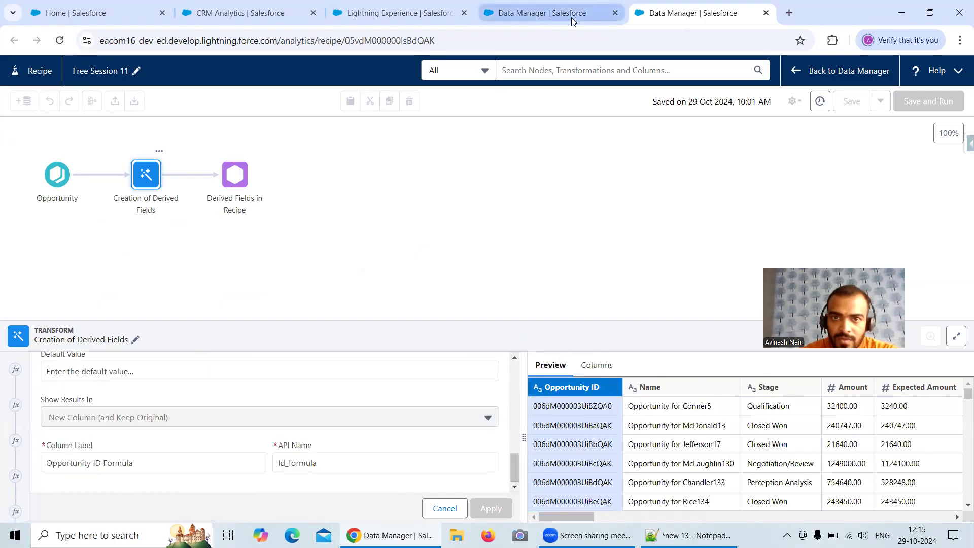
pyautogui.click(571, 17)
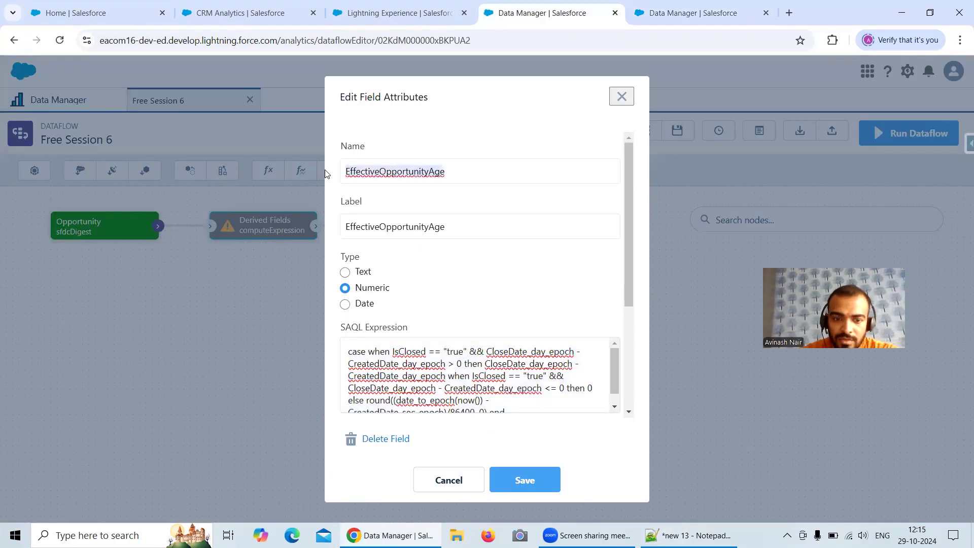
pyautogui.click(710, 14)
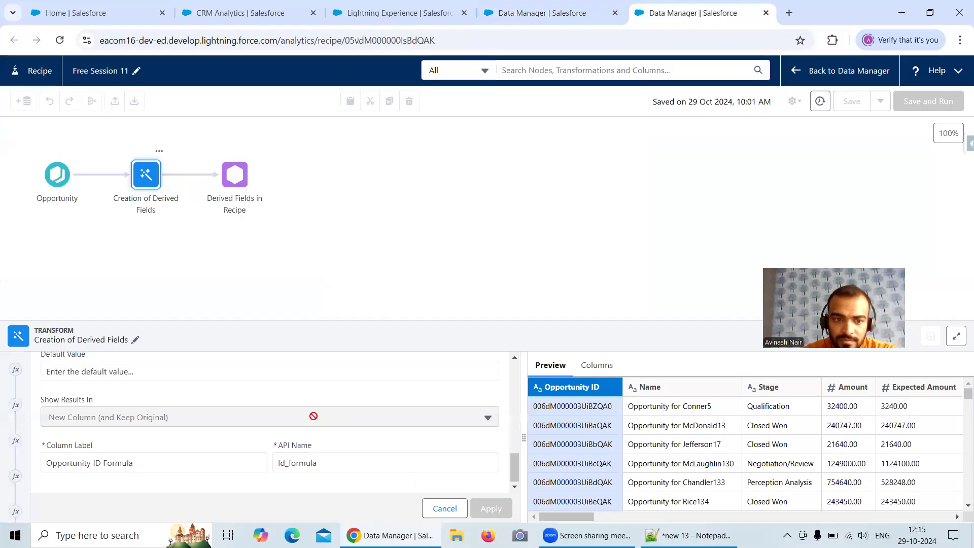
pyautogui.click(133, 462)
pyautogui.moveTo(133, 463); pyautogui.dragTo(35, 459)
pyautogui.write('EffectiveOpportunityAge')
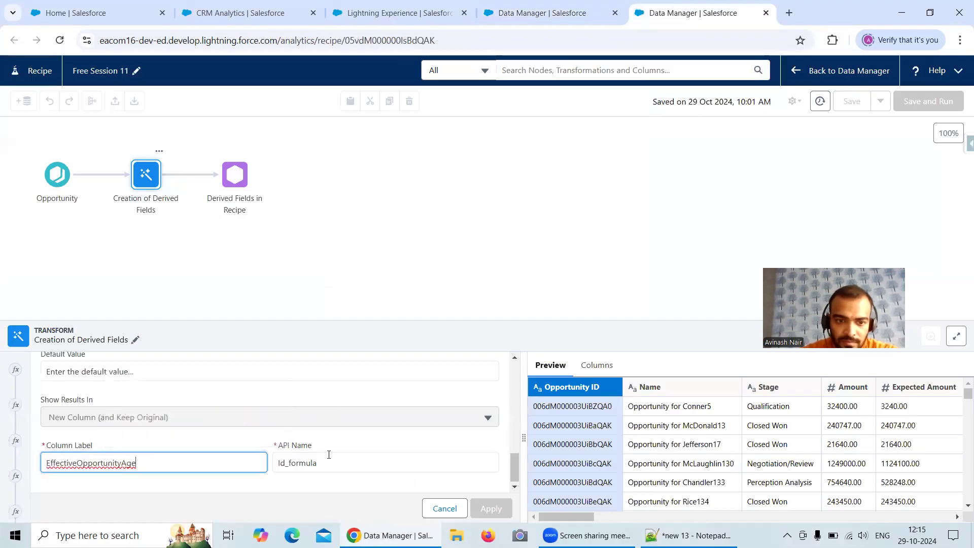
pyautogui.click(317, 462)
pyautogui.moveTo(317, 463); pyautogui.dragTo(273, 461)
pyautogui.write('EffectiveOpportunityAge')
# Set the formula's output type to Number and try to apply it
pyautogui.scroll(8, 321, 455)
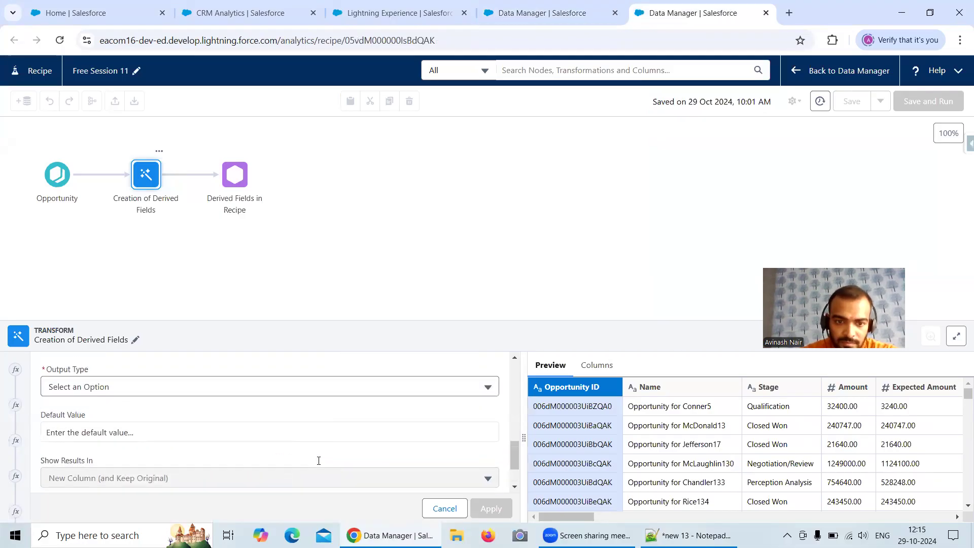
pyautogui.scroll(3, 322, 454)
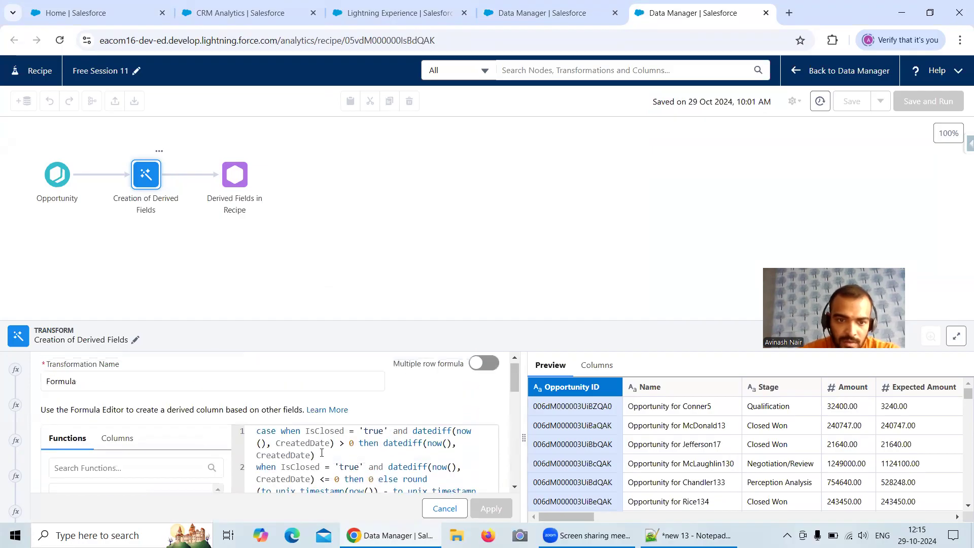
pyautogui.scroll(-8, 386, 446)
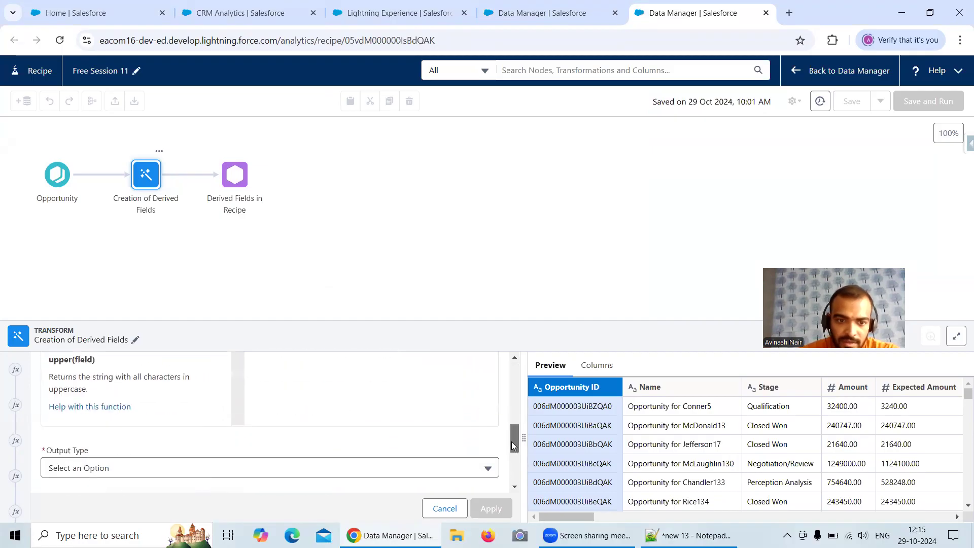
pyautogui.click(285, 458)
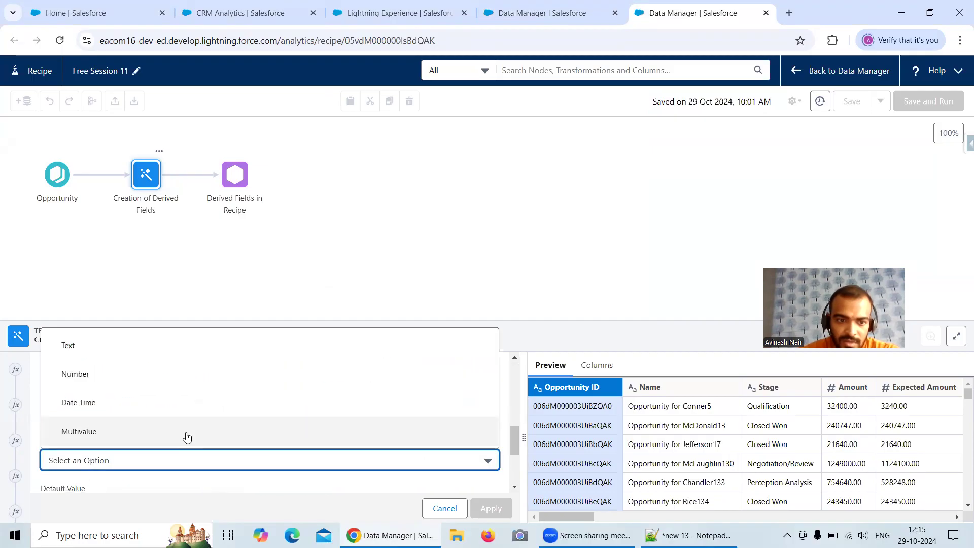
pyautogui.click(87, 375)
pyautogui.click(487, 508)
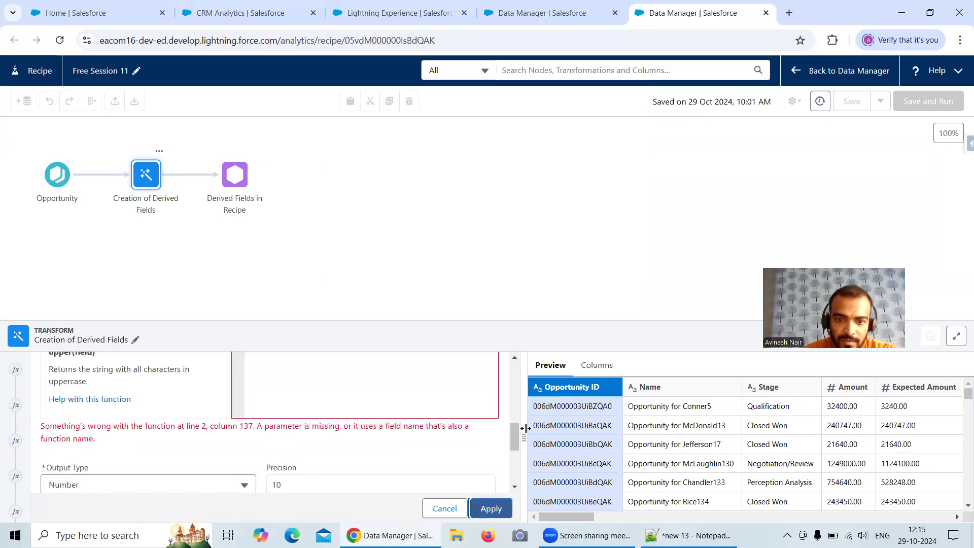
# Remove the round( call and its ", 0" digits argument from the else branch, and try to apply the formula
pyautogui.moveTo(513, 432); pyautogui.dragTo(508, 386)
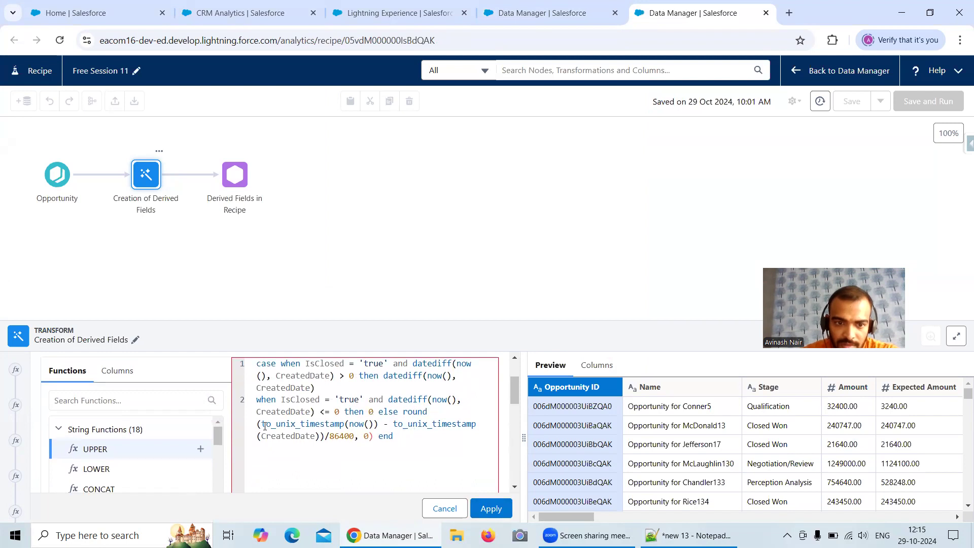
pyautogui.moveTo(257, 424); pyautogui.dragTo(402, 412)
pyautogui.press('BackSpace')
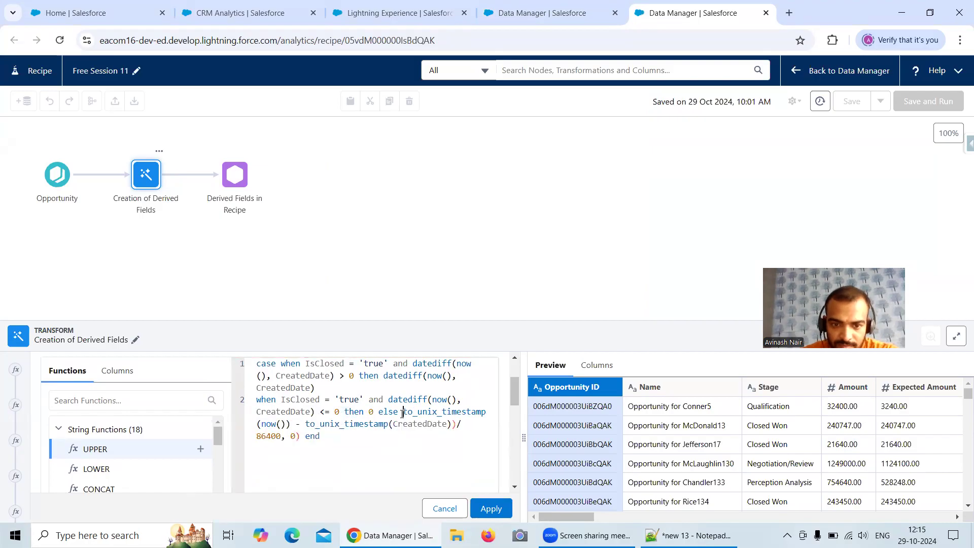
pyautogui.moveTo(451, 424); pyautogui.dragTo(466, 441)
pyautogui.click(429, 439)
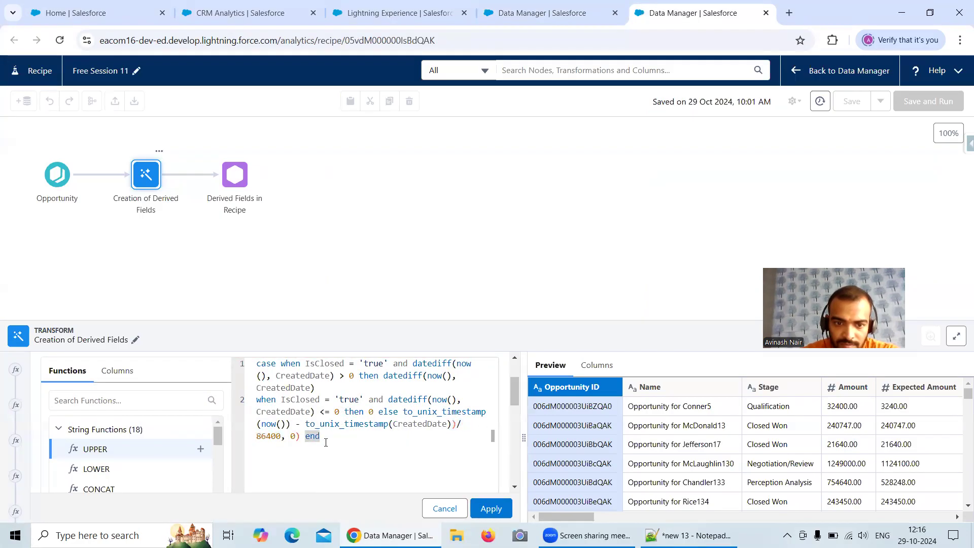
pyautogui.moveTo(296, 437); pyautogui.dragTo(283, 436)
pyautogui.press('BackSpace')
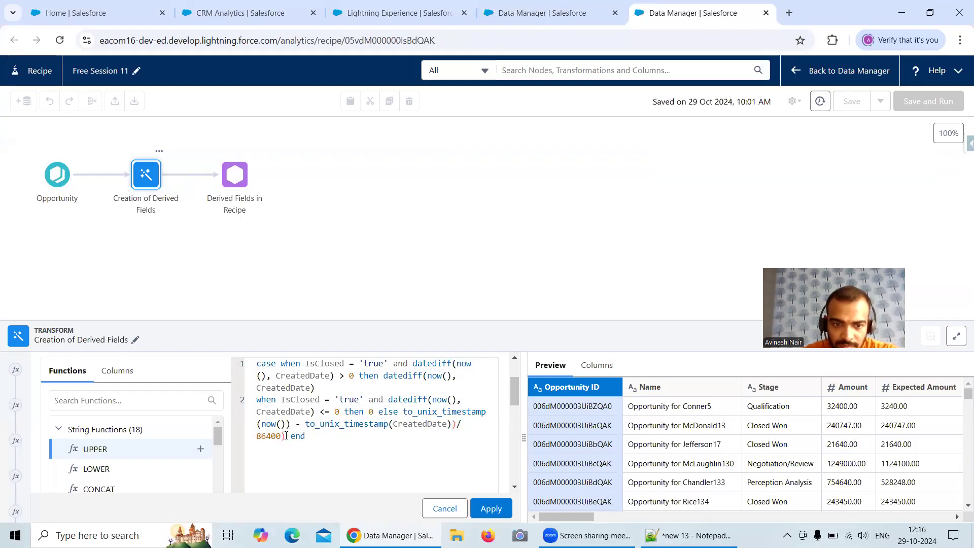
pyautogui.click(475, 508)
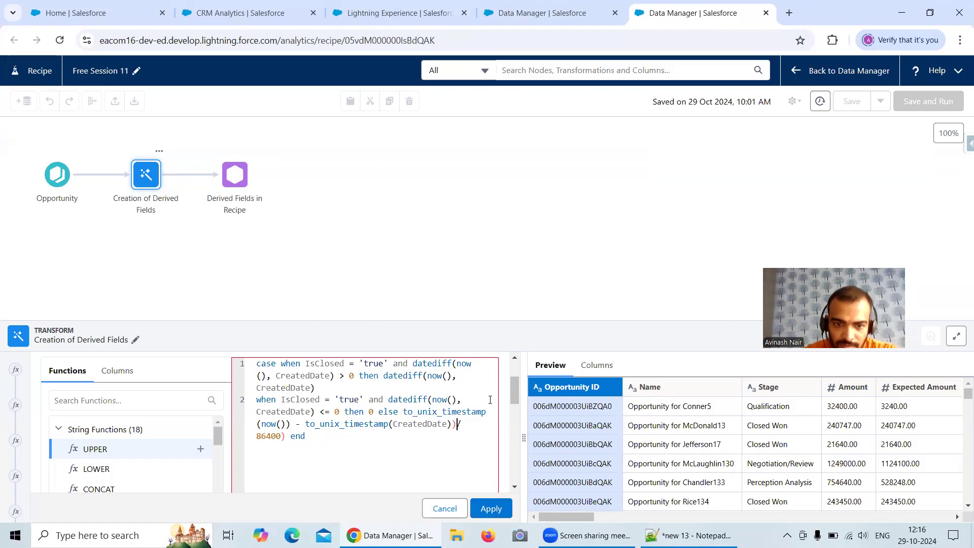
# Delete the surplus closing parentheses after to_unix_timestamp(CreatedDate) and after 86400, and apply the formula
pyautogui.press('BackSpace')
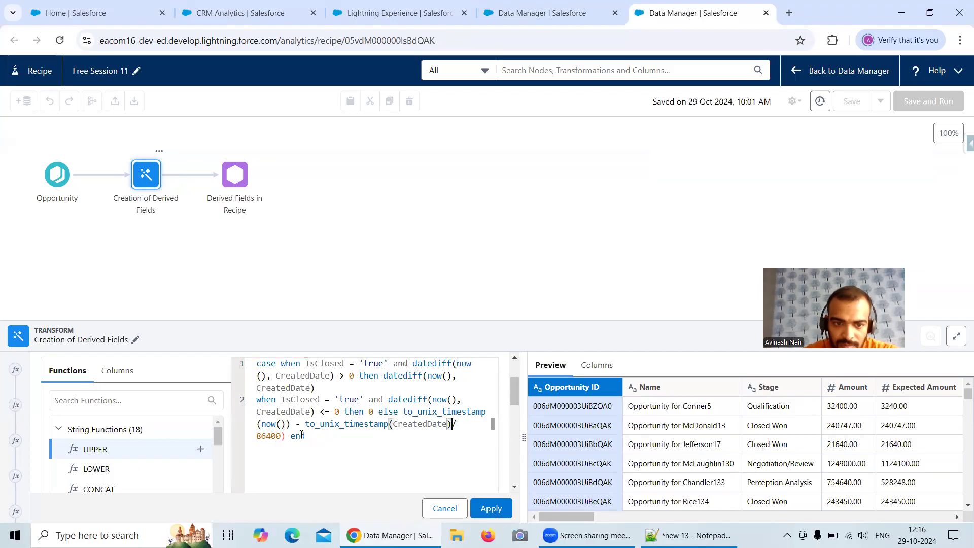
pyautogui.click(284, 436)
pyautogui.press('BackSpace')
pyautogui.click(500, 514)
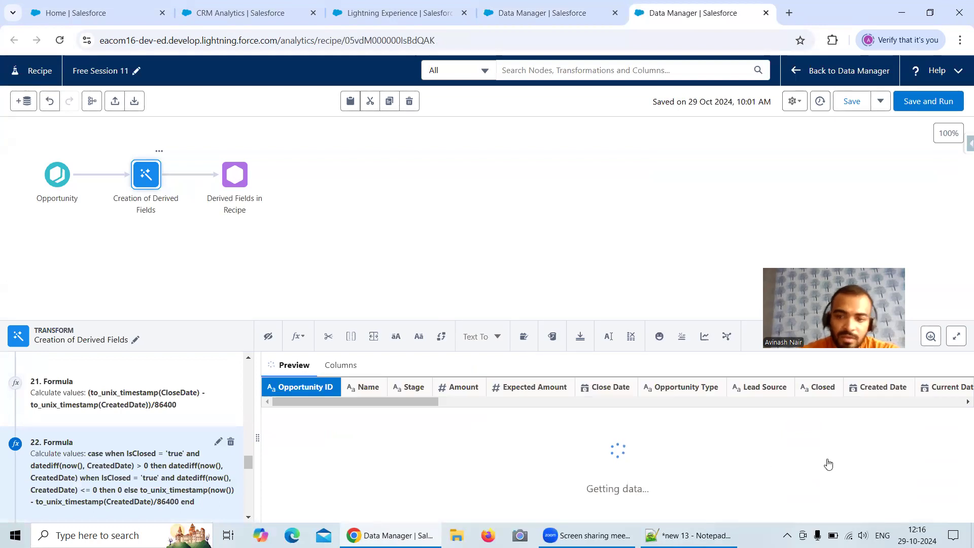
# Examine the EffectiveOpportunityAge values in the recipe preview alongside the other opportunity columns
pyautogui.moveTo(405, 518); pyautogui.dragTo(943, 518)
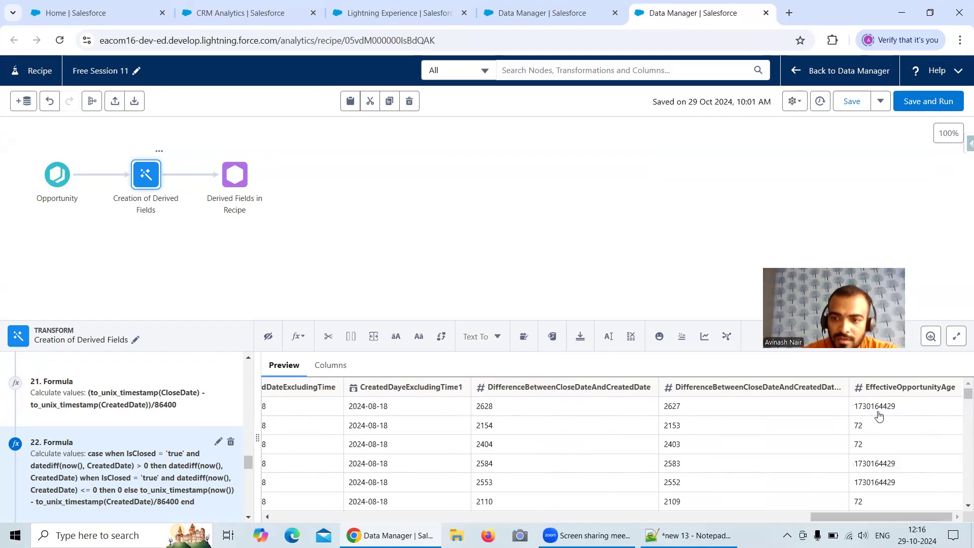
pyautogui.hscroll(-5, 950, 406)
pyautogui.hscroll(-8, 954, 395)
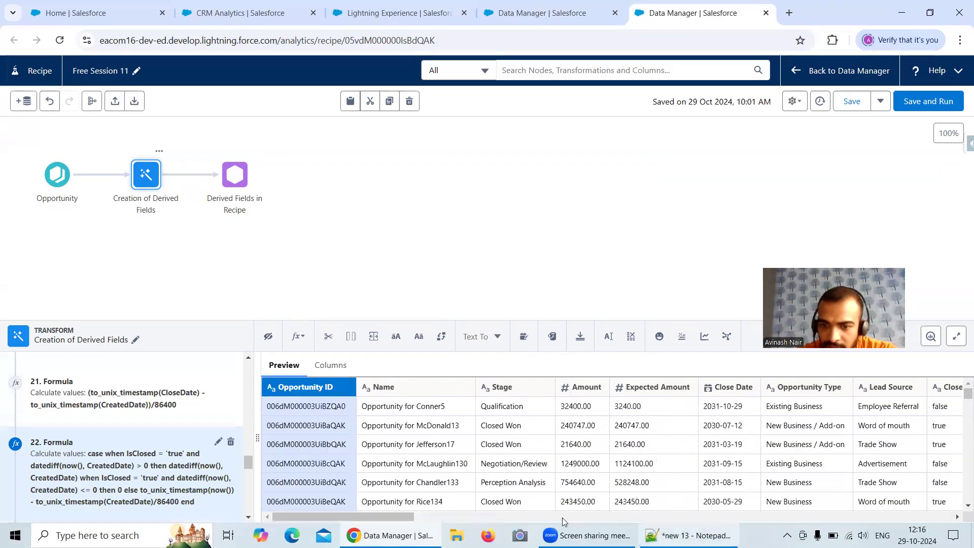
pyautogui.click(741, 521)
pyautogui.click(846, 520)
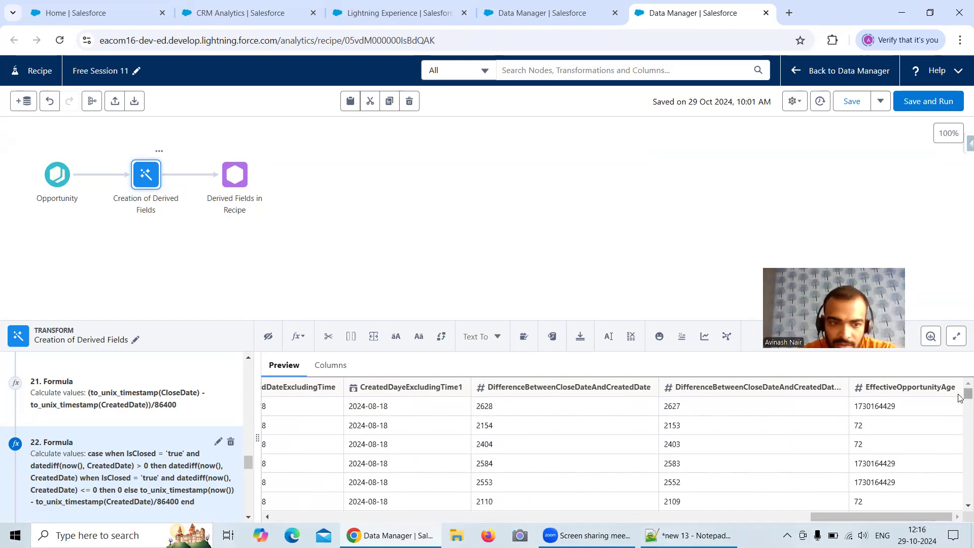
pyautogui.scroll(-3, 960, 400)
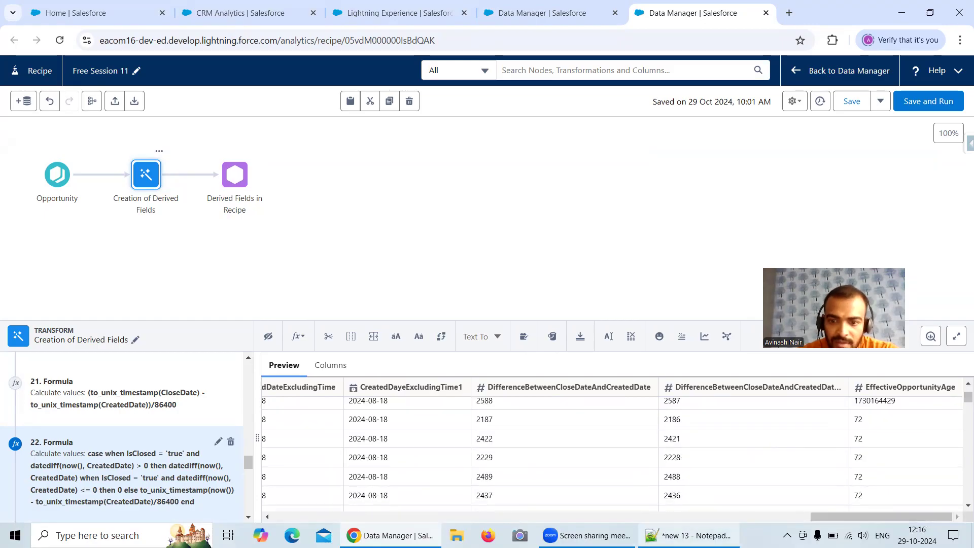
# Compare the formula with the Notepad++ draft and the dataflow's EffectiveOpportunityAge SAQL expression in Chrome, and recheck the first preview rows
pyautogui.hotkey('alt', 'Tab')
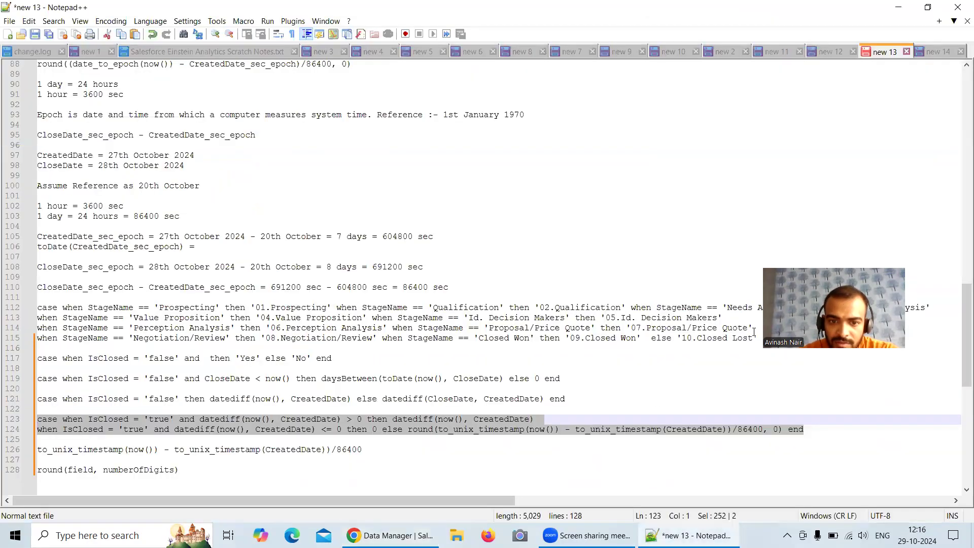
pyautogui.hotkey('alt', 'Tab')
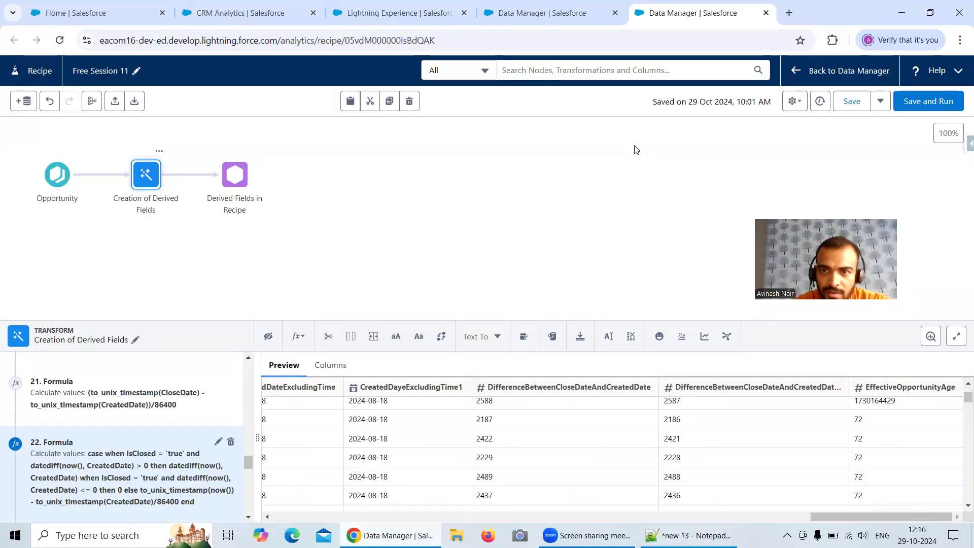
pyautogui.click(553, 21)
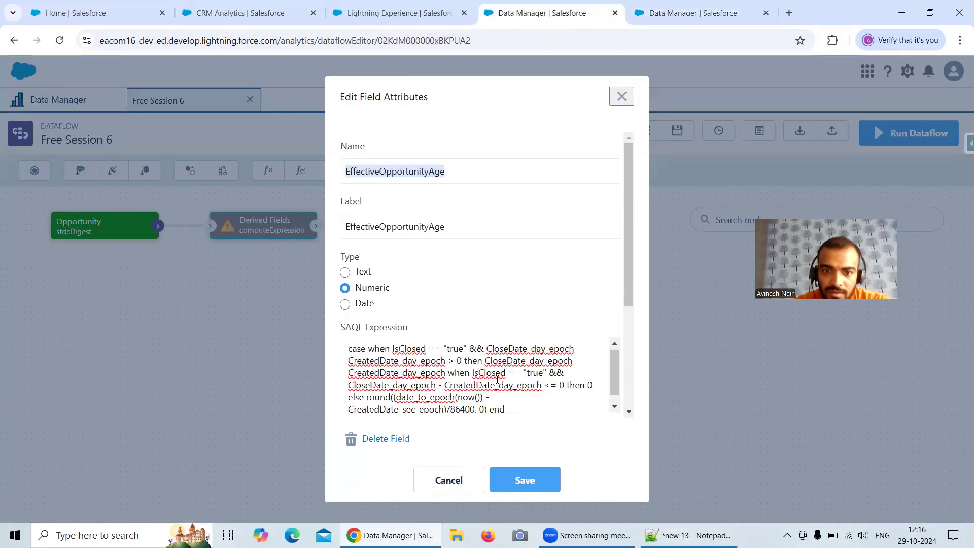
pyautogui.scroll(-1, 435, 399)
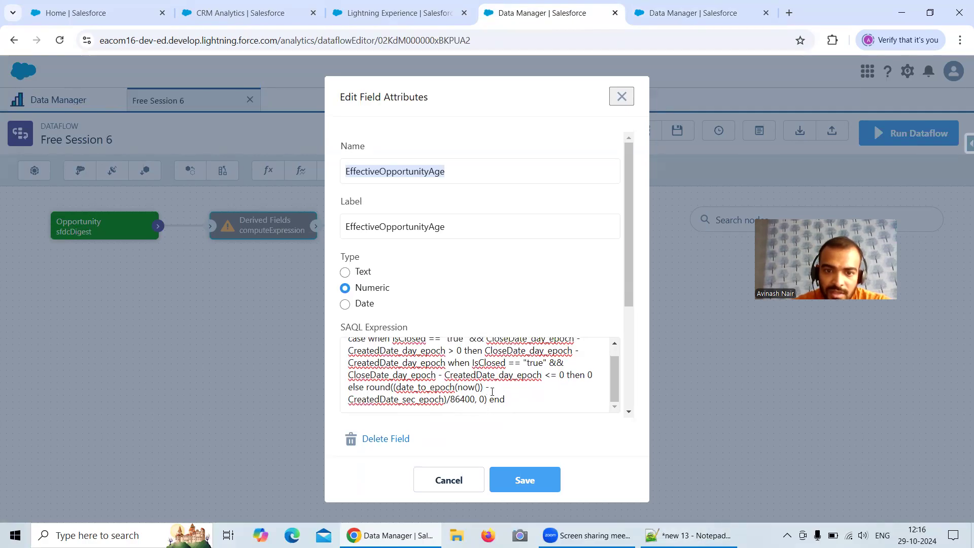
pyautogui.scroll(-1, 515, 389)
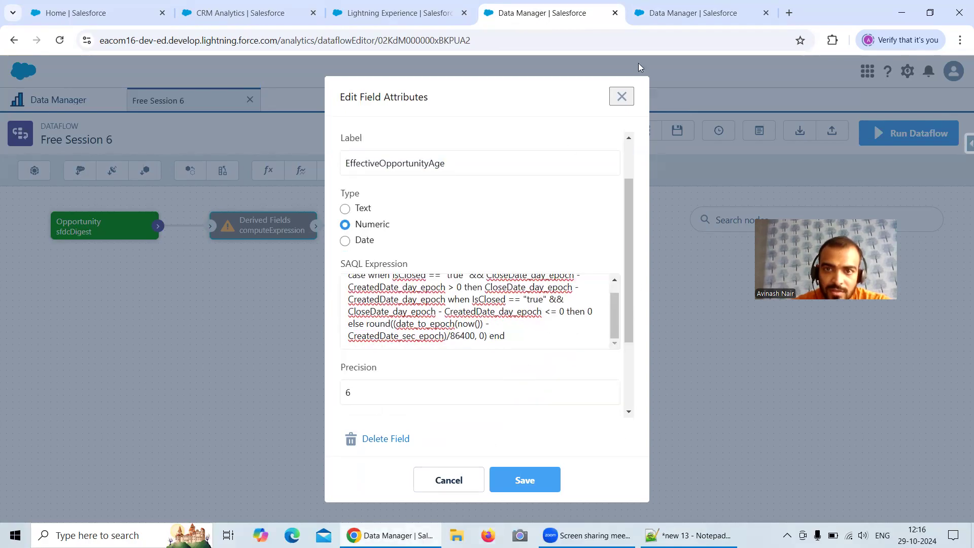
pyautogui.click(678, 20)
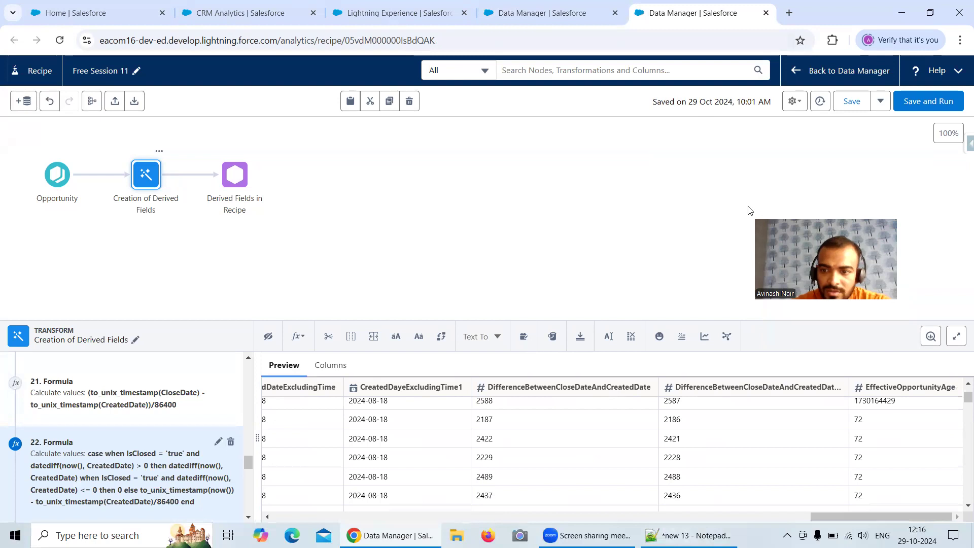
pyautogui.moveTo(966, 401)
pyautogui.mouseDown()
pyautogui.moveTo(960, 513)
pyautogui.moveTo(950, 399)
pyautogui.mouseUp()
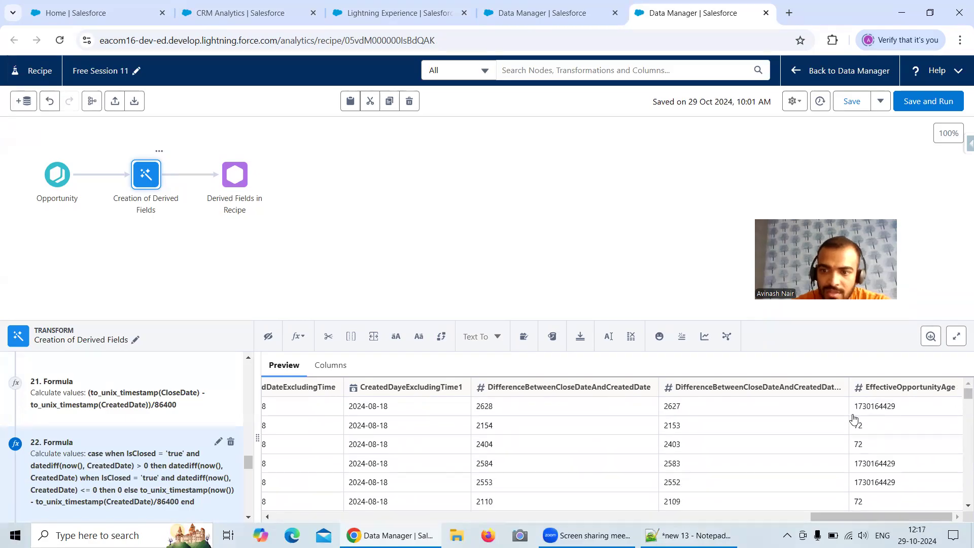